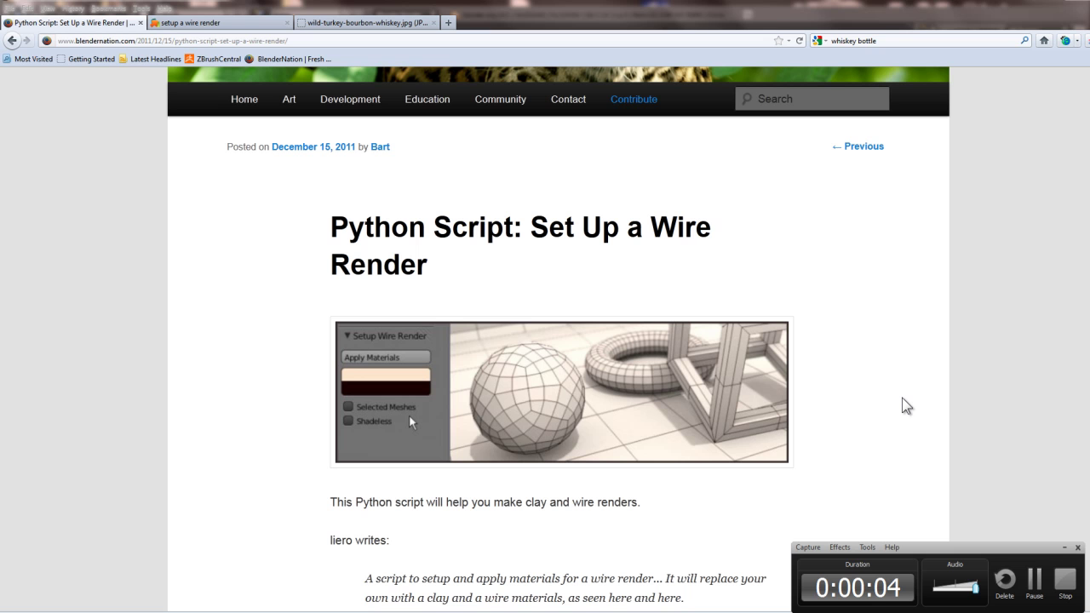
- Read through the BlenderNation article "Python Script: Set Up a Wire Render" down to its download links
click(904, 404)
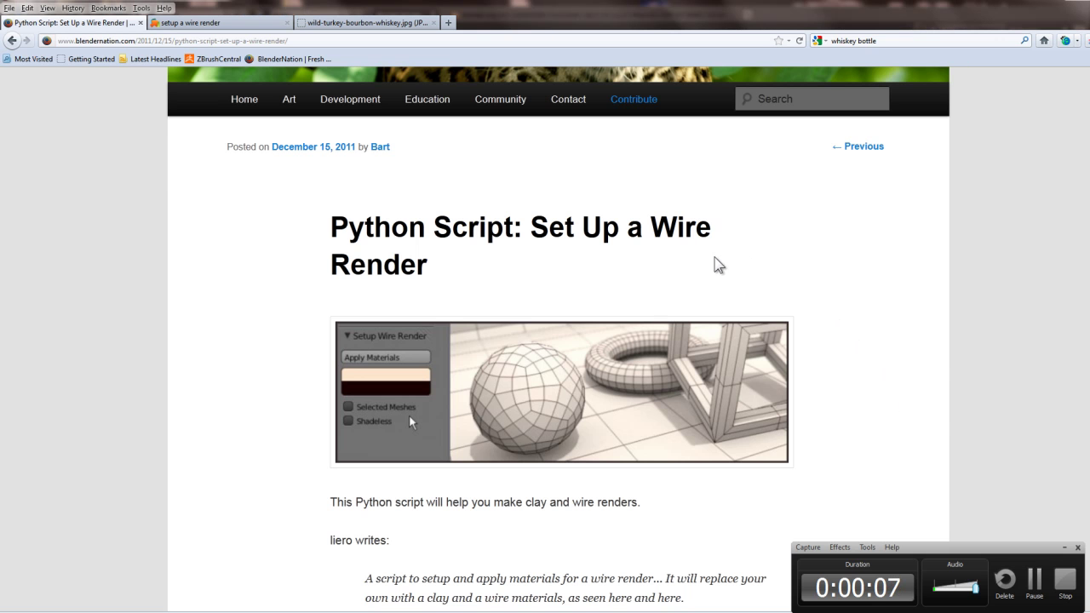
scroll(718, 264, down, 10)
scroll(718, 264, up, 9)
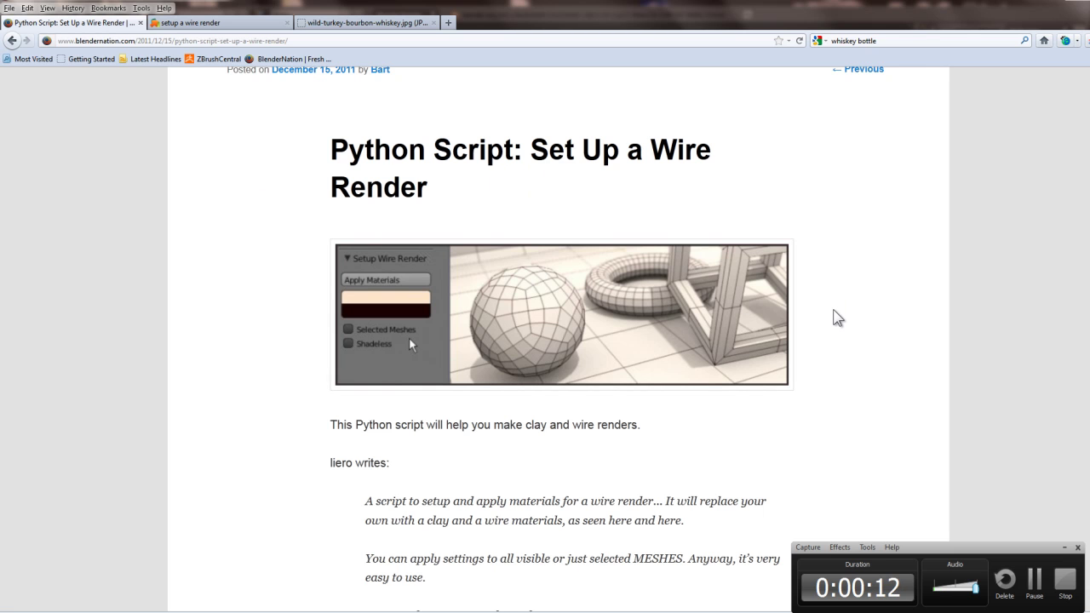
scroll(835, 317, down, 10)
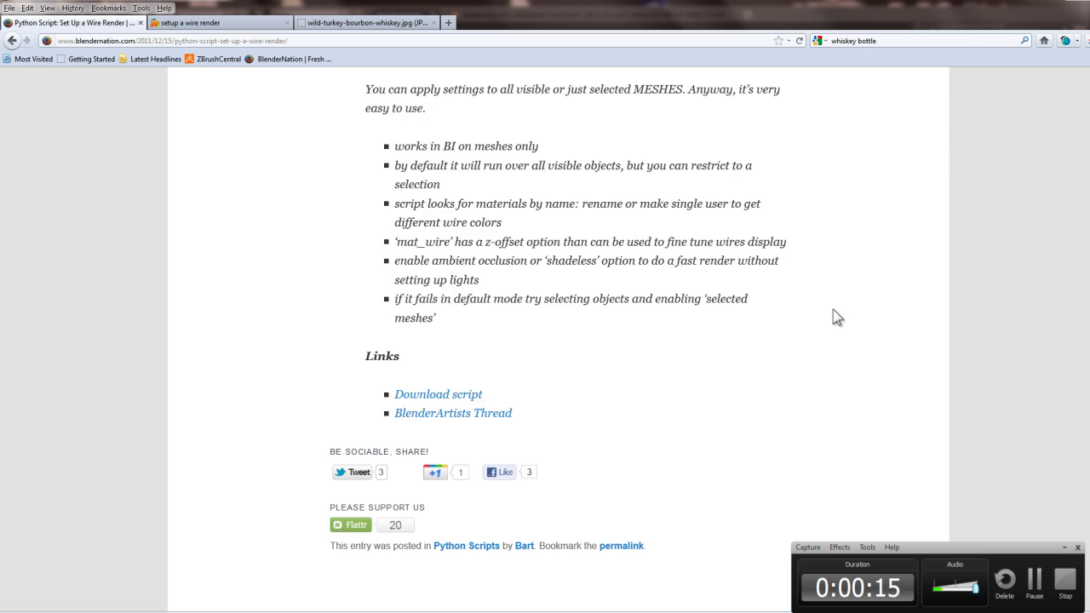
scroll(835, 317, up, 10)
- Open the BlenderNation home page and browse its recent posts
click(245, 334)
mouse_move(417, 328)
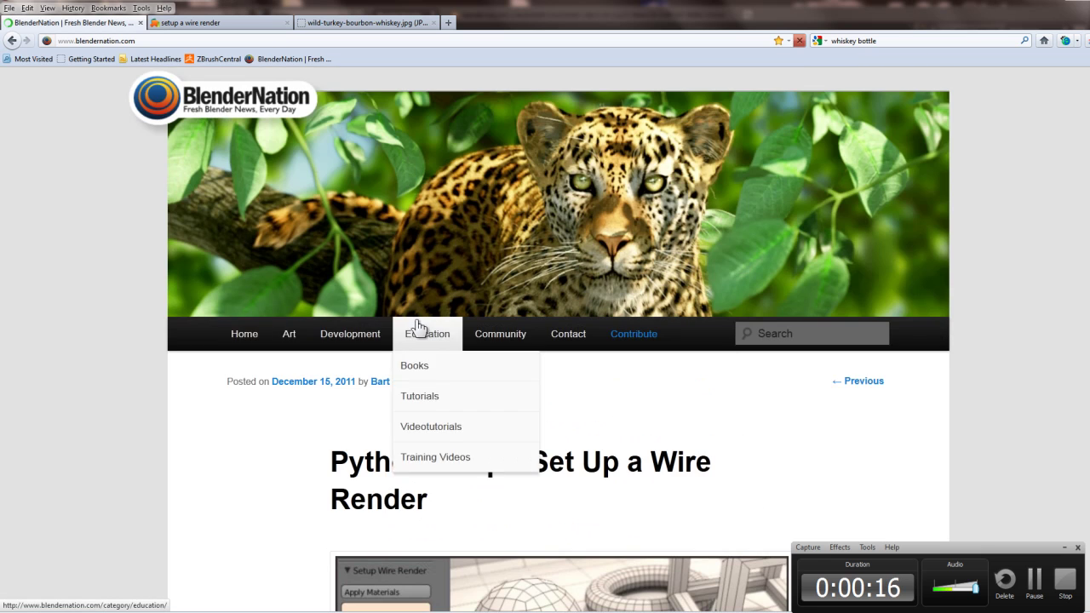
scroll(166, 371, down, 5)
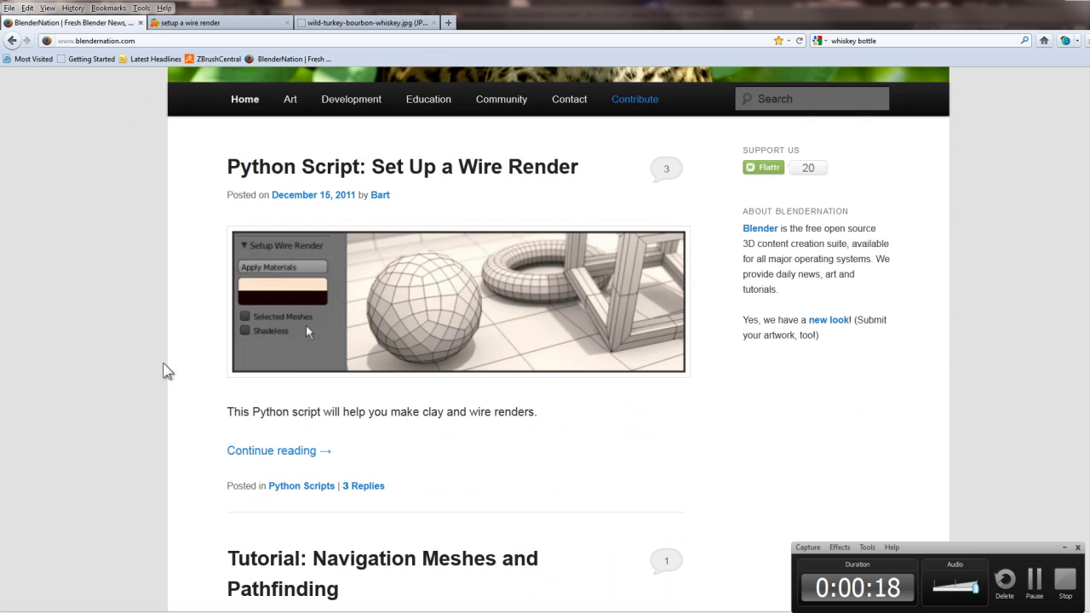
scroll(166, 370, down, 20)
scroll(168, 369, down, 5)
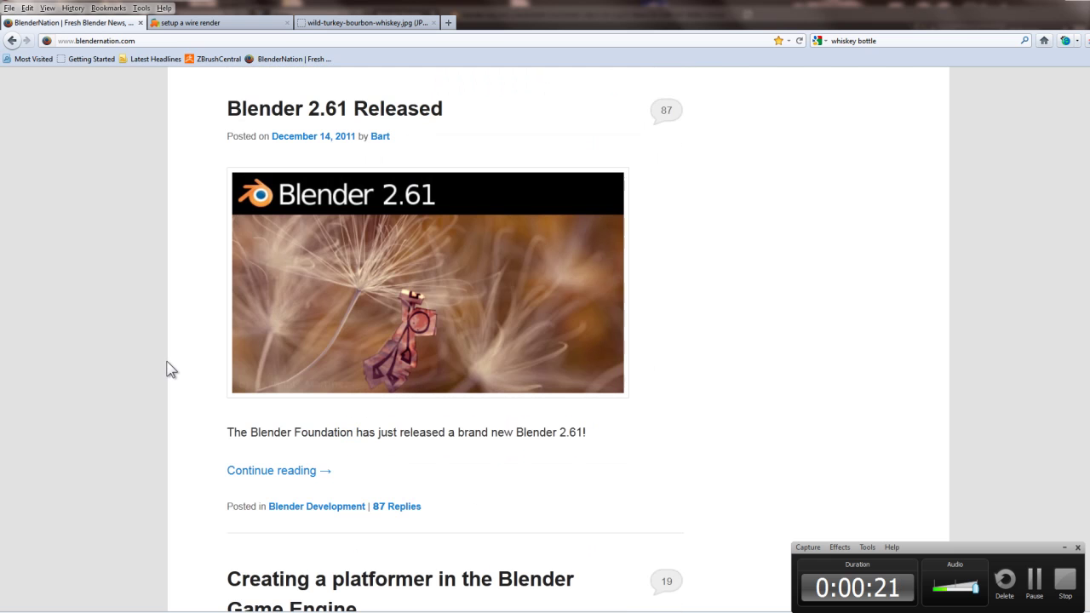
drag(200, 117, 832, 469)
click(769, 398)
scroll(715, 385, down, 10)
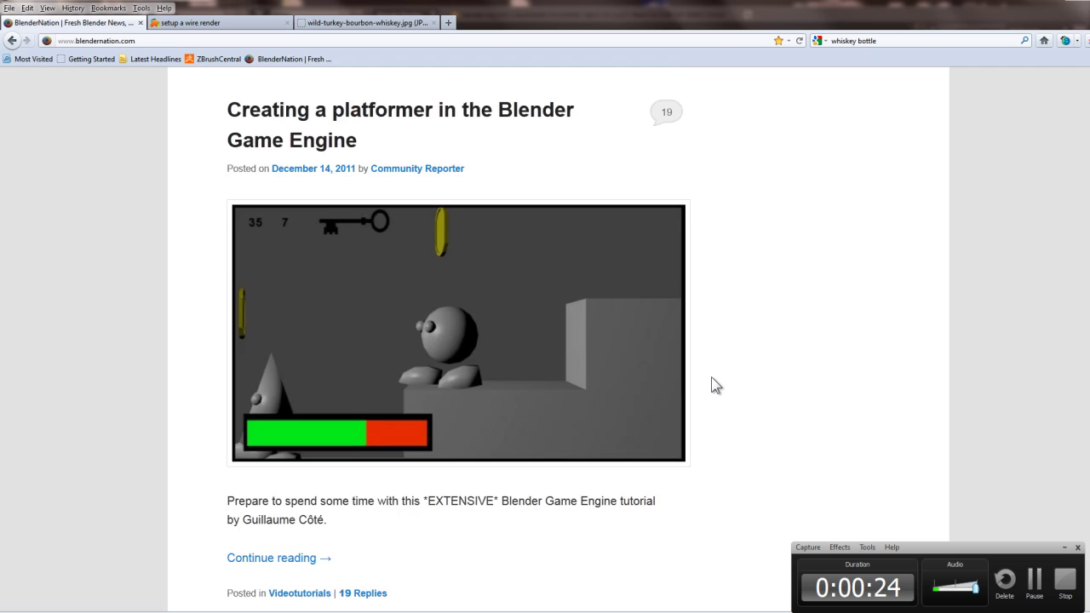
scroll(714, 379, down, 5)
scroll(757, 371, up, 10)
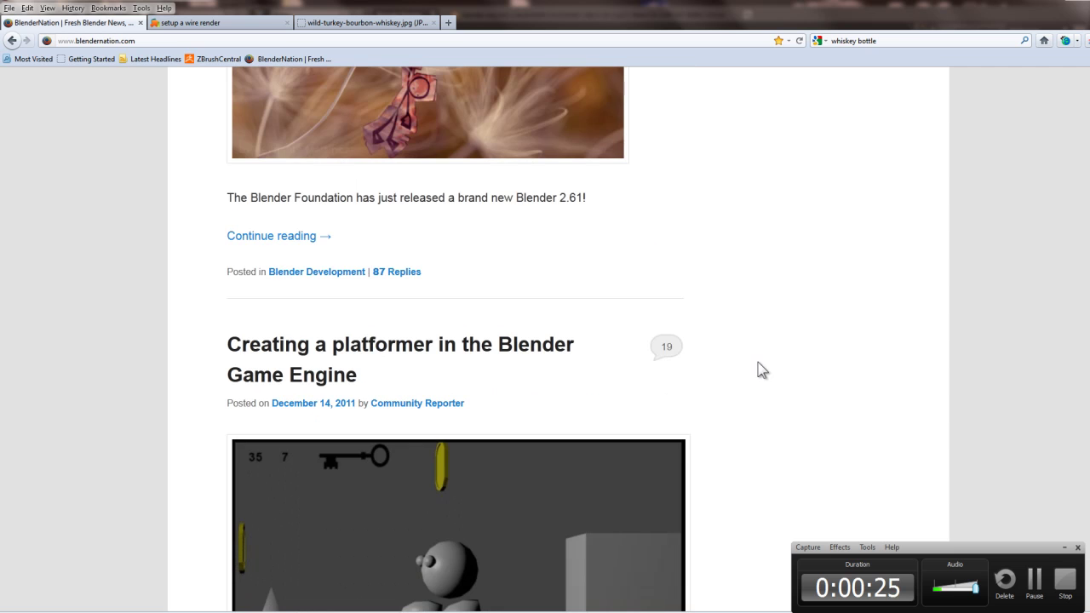
click(1065, 546)
scroll(769, 343, up, 10)
scroll(769, 343, down, 15)
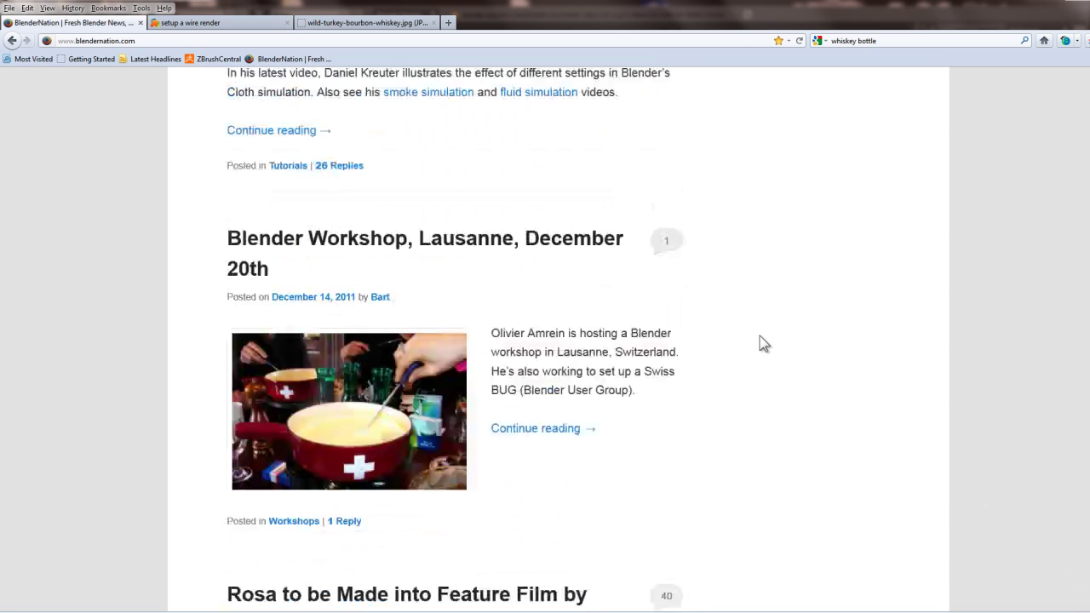
scroll(762, 343, up, 10)
scroll(732, 358, down, 2)
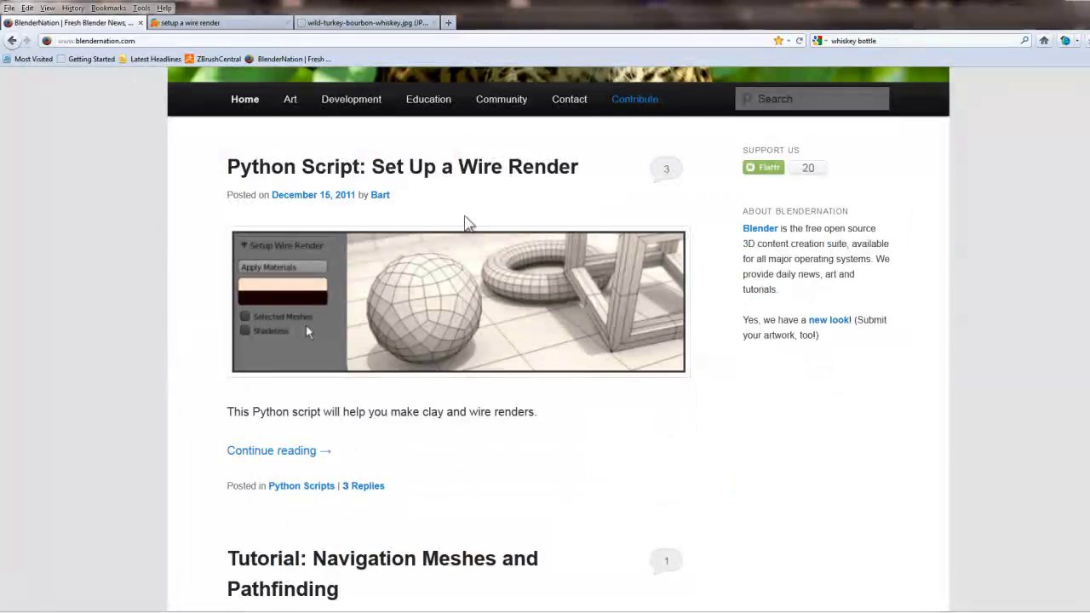
- Reopen the "Python Script: Set Up a Wire Render" post and find the Download script link below its notes
click(463, 170)
scroll(351, 444, down, 3)
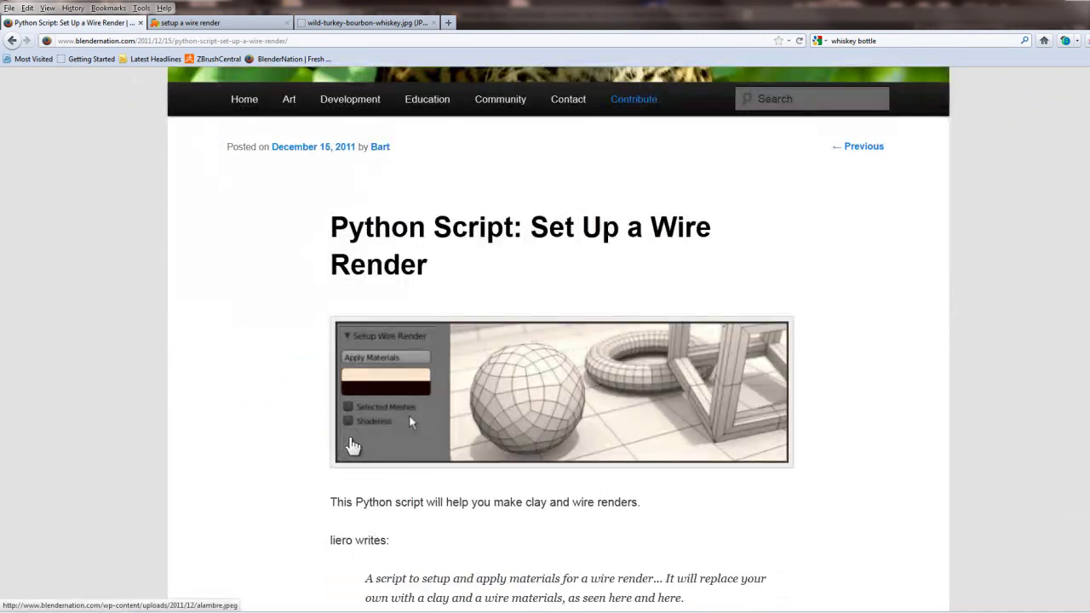
scroll(352, 444, down, 3)
scroll(340, 409, up, 6)
scroll(286, 361, down, 3)
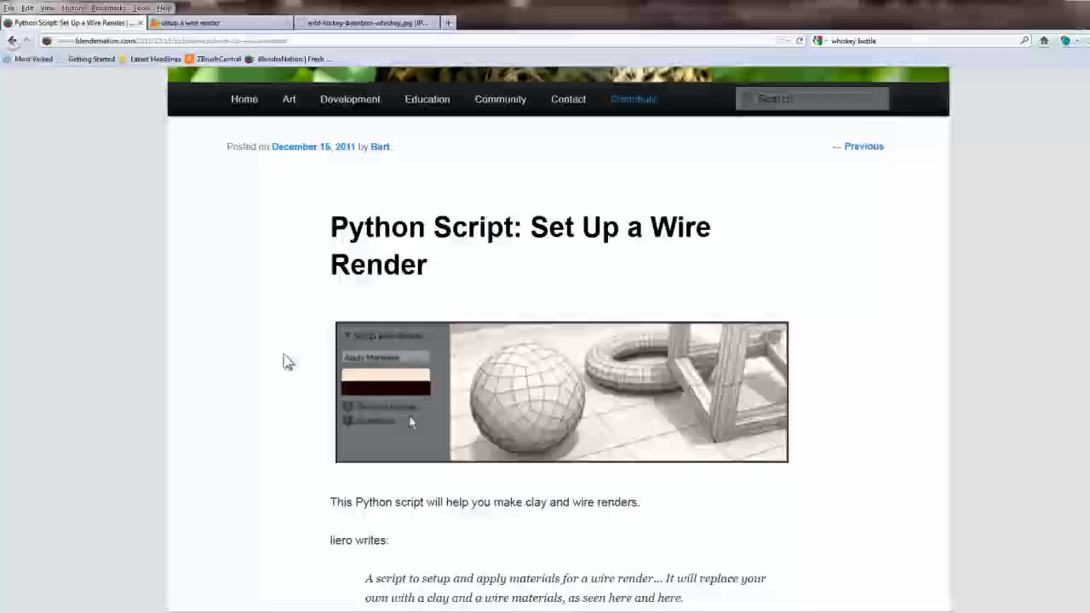
scroll(316, 500, down, 3)
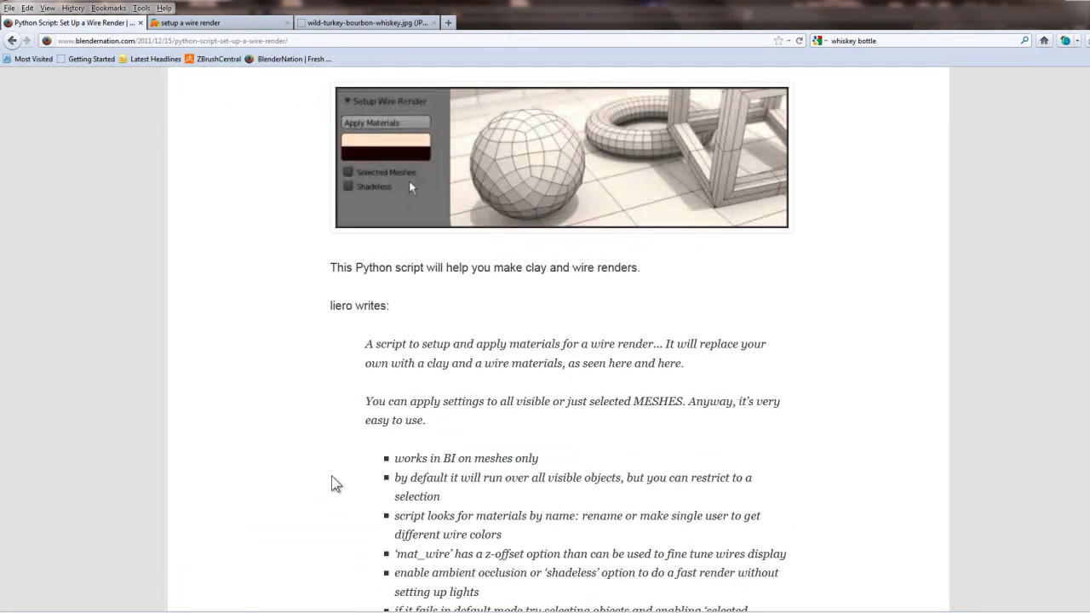
scroll(316, 493, down, 3)
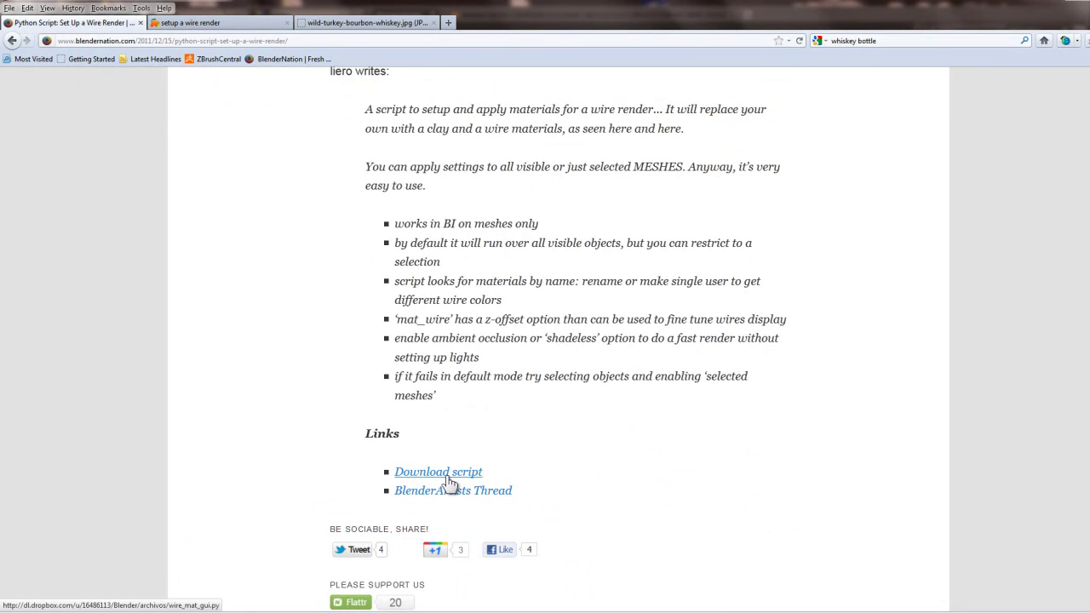
- Read the usage notes in the first post of the BlenderArtists "setup a wire render" thread, including the mat_wire z-offset note
click(233, 26)
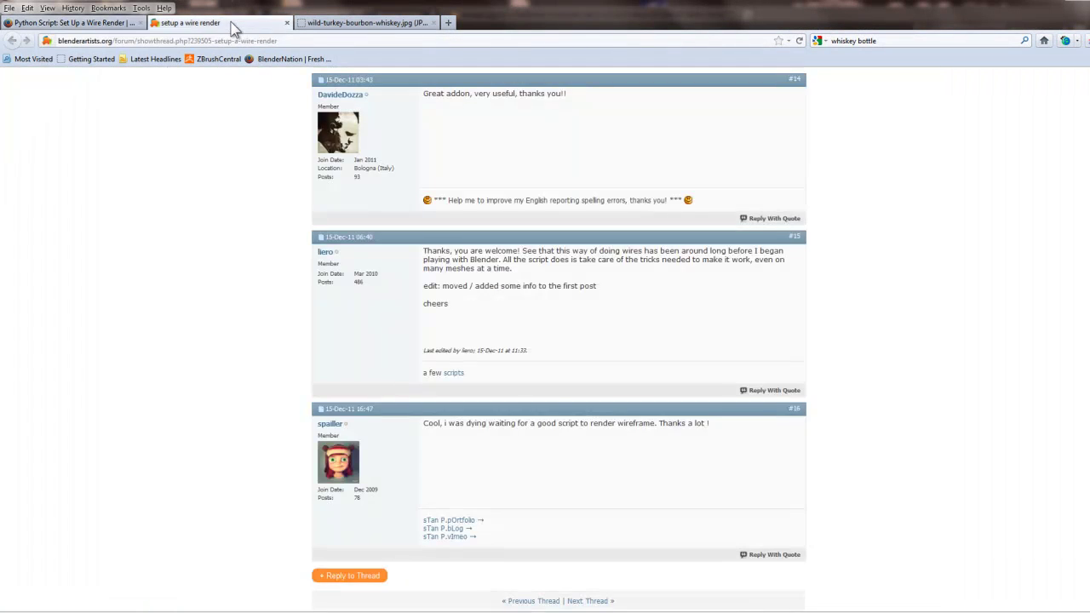
scroll(574, 411, up, 20)
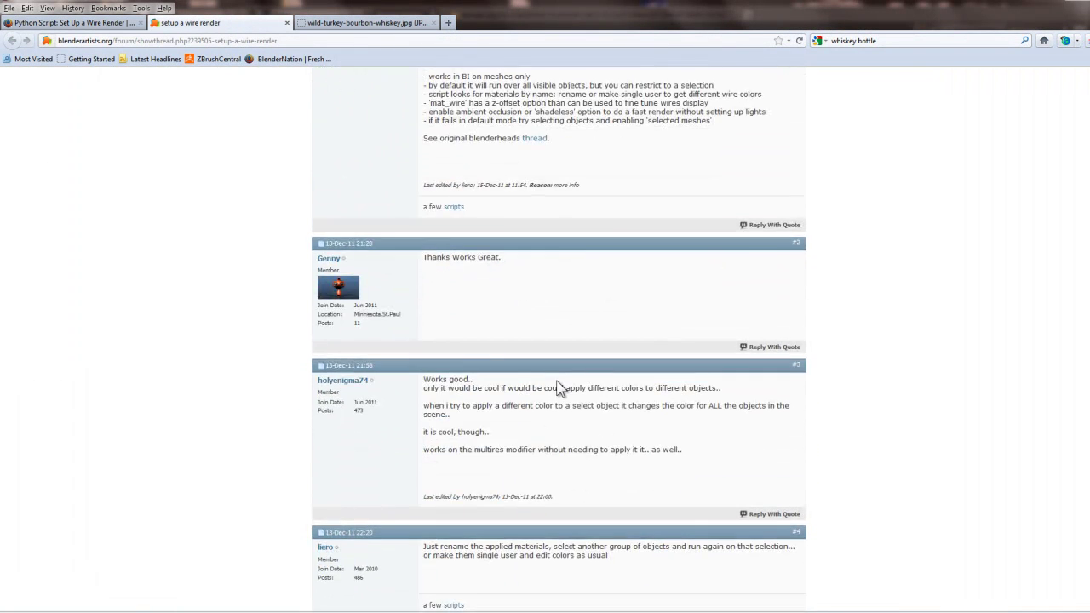
scroll(558, 387, up, 3)
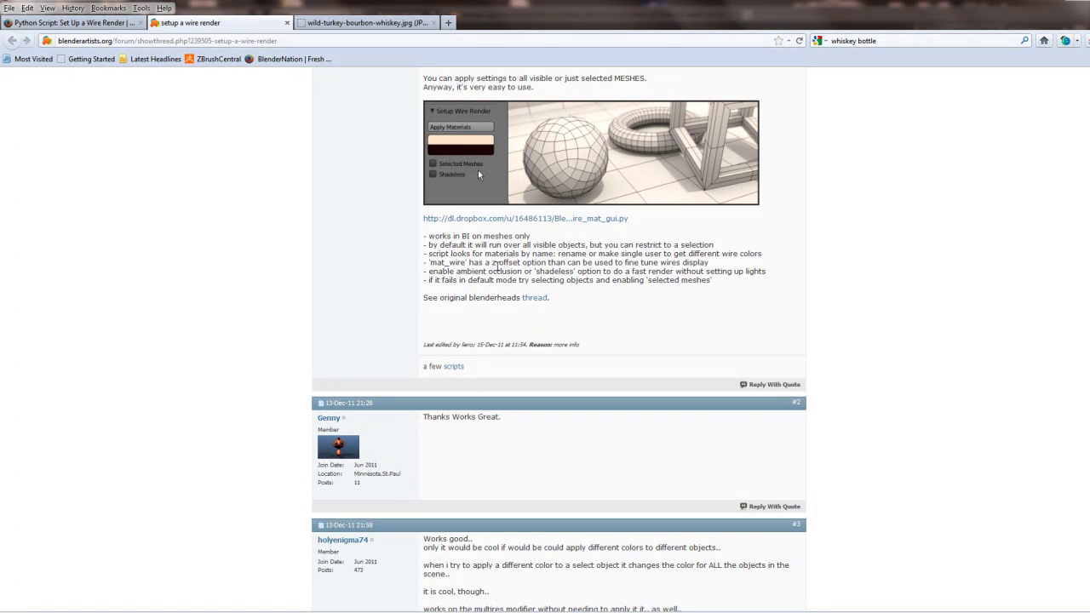
drag(480, 264, 500, 264)
click(632, 265)
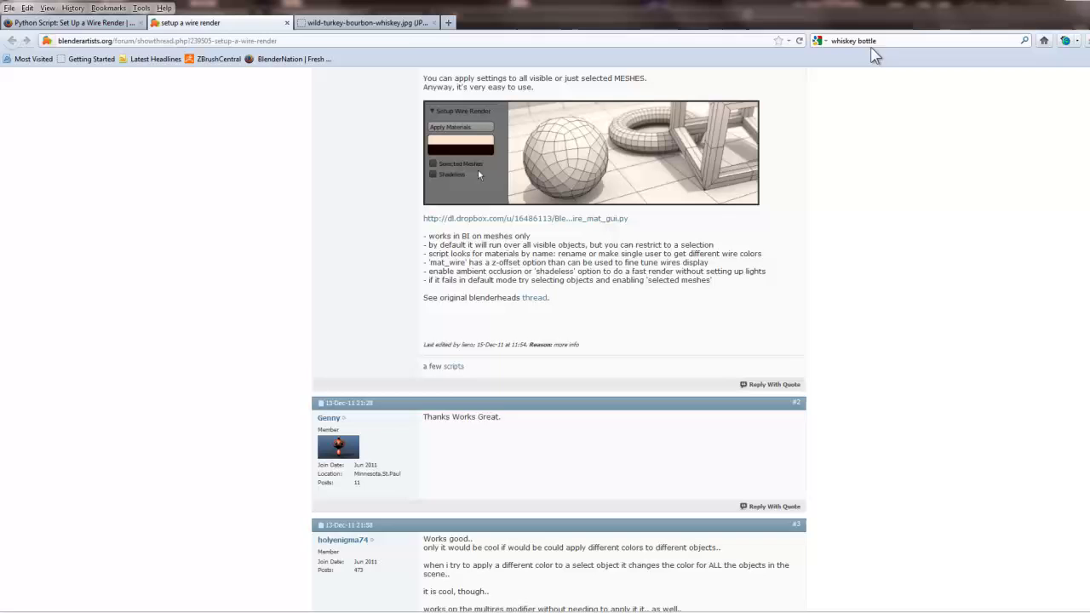
- Return to the BlenderNation article's Download script link and leave the browser for Blender
click(49, 24)
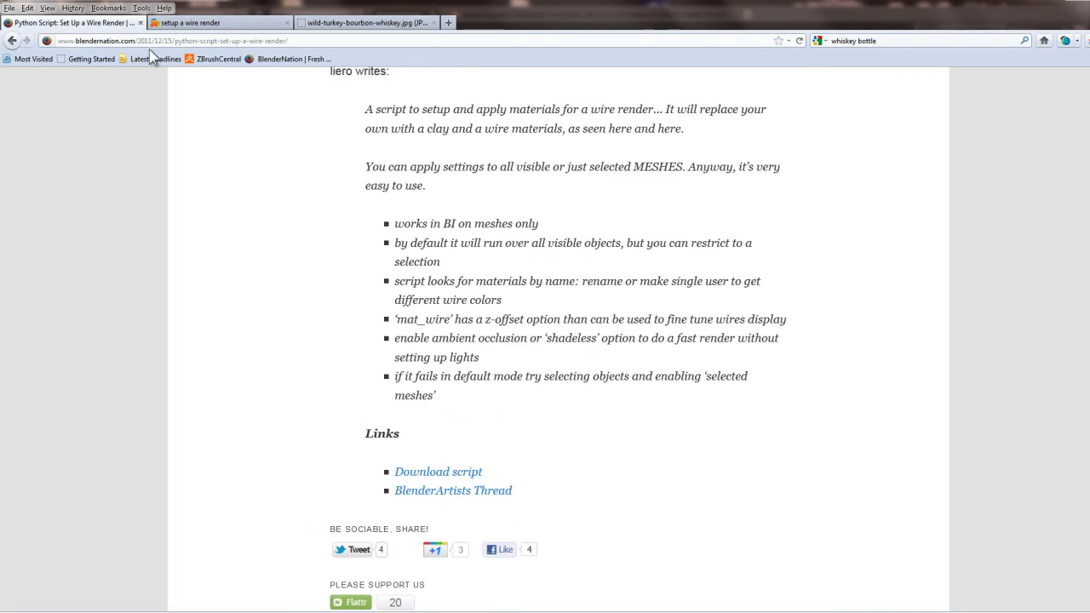
scroll(508, 259, up, 3)
scroll(458, 347, down, 5)
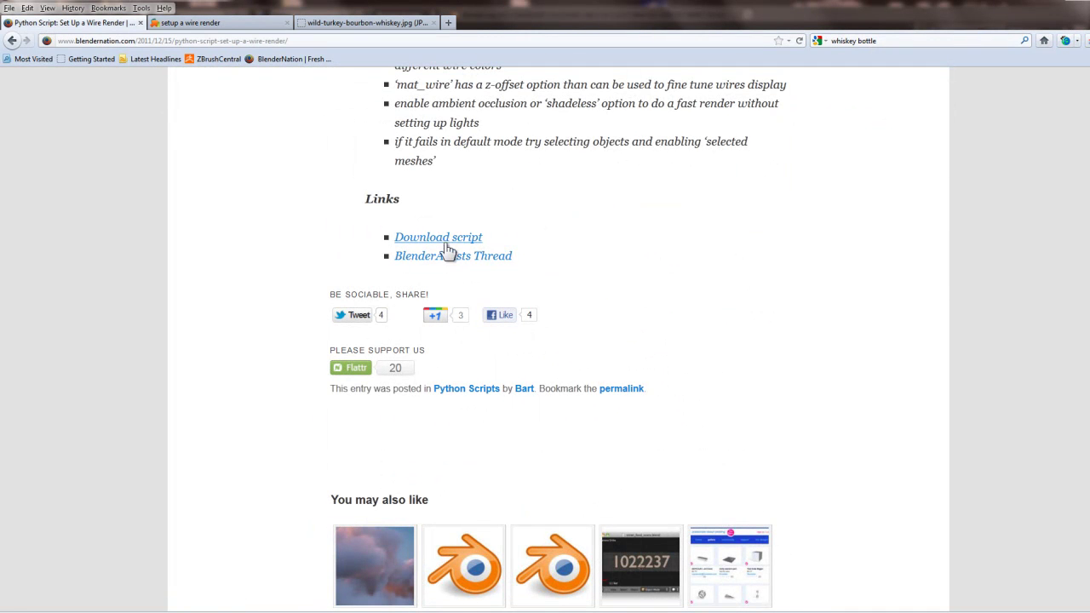
click(1071, 3)
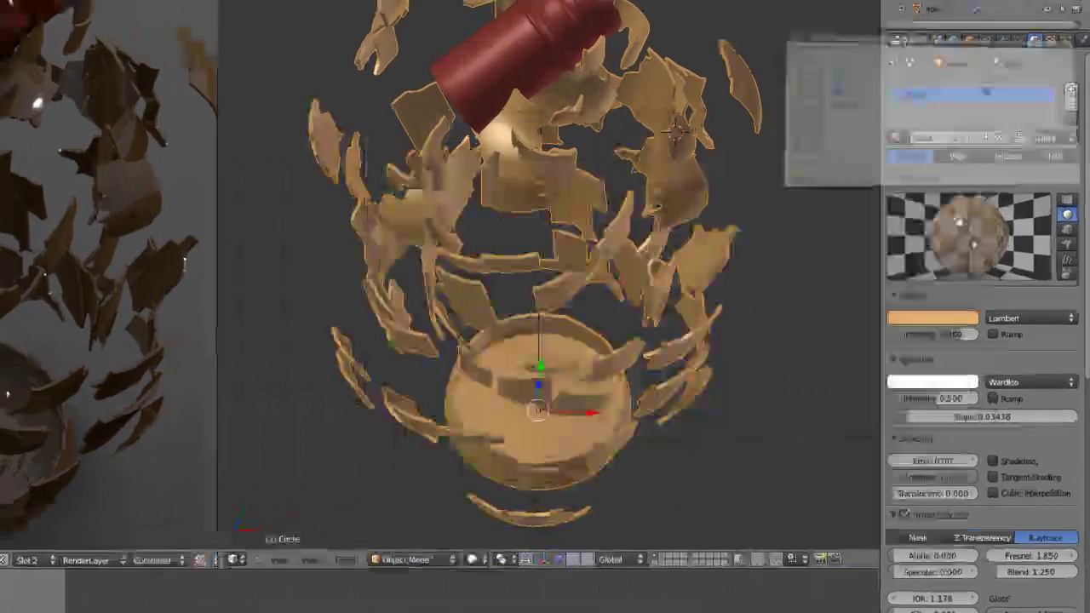
- In Windows Explorer, copy the wire_mat_gui.py script from the desktop's Blender Buillds folder
key(super+e)
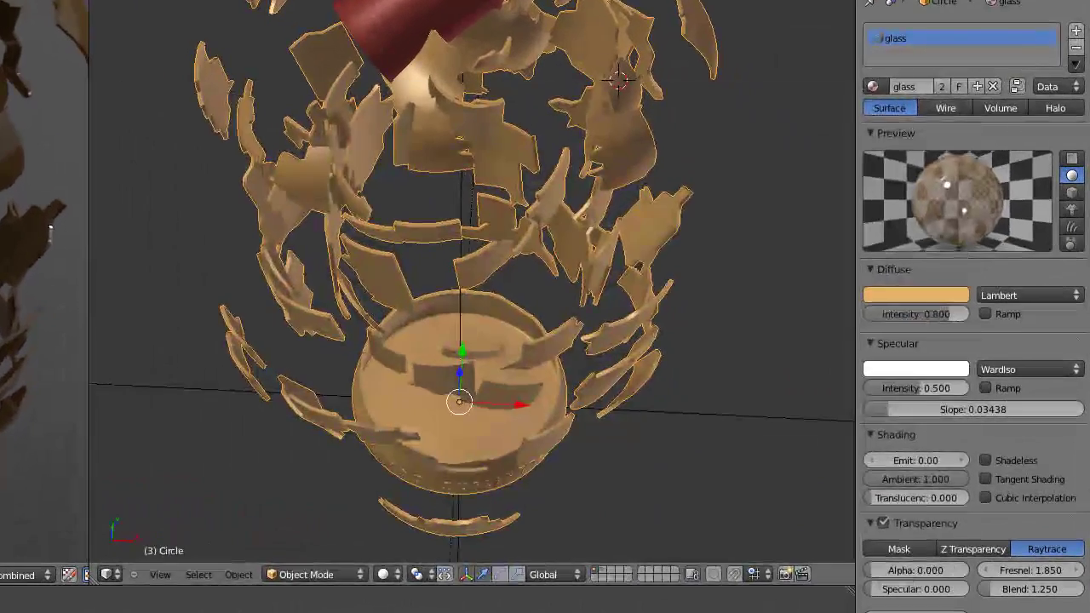
click(160, 206)
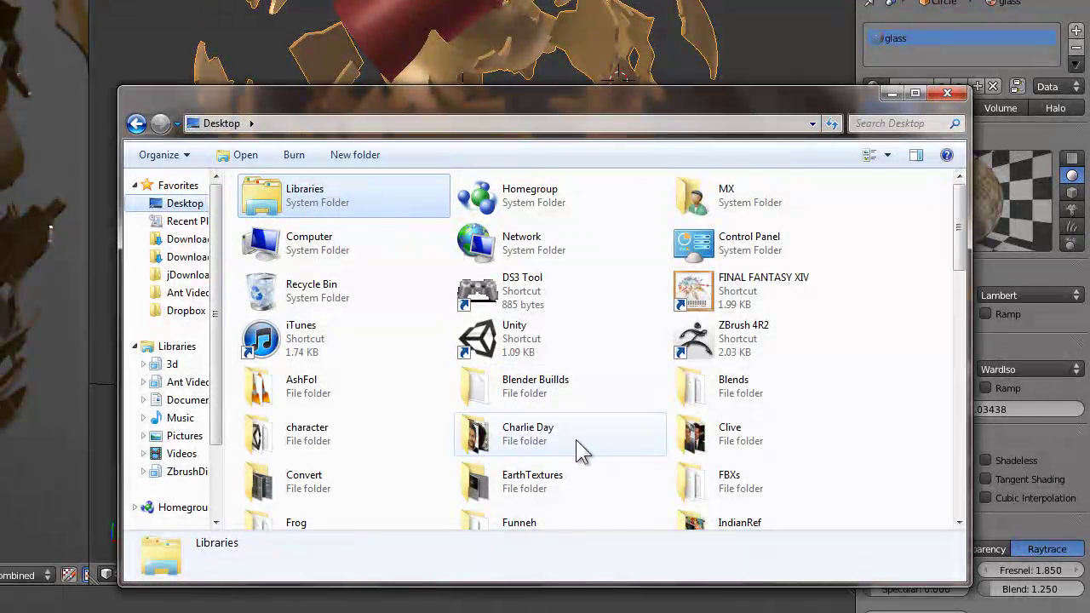
double_click(528, 386)
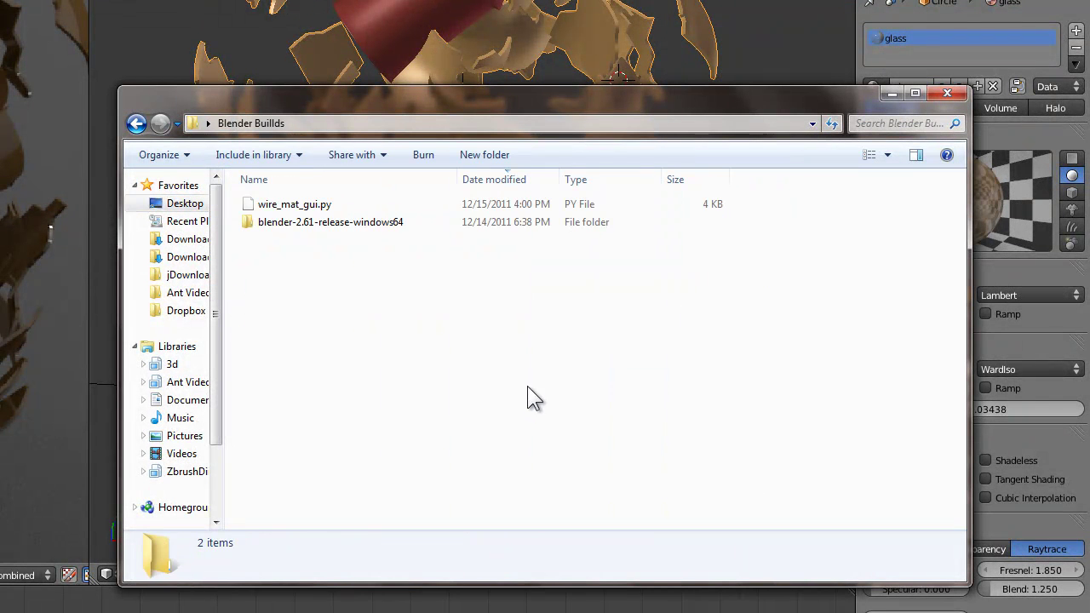
right_click(301, 206)
click(378, 432)
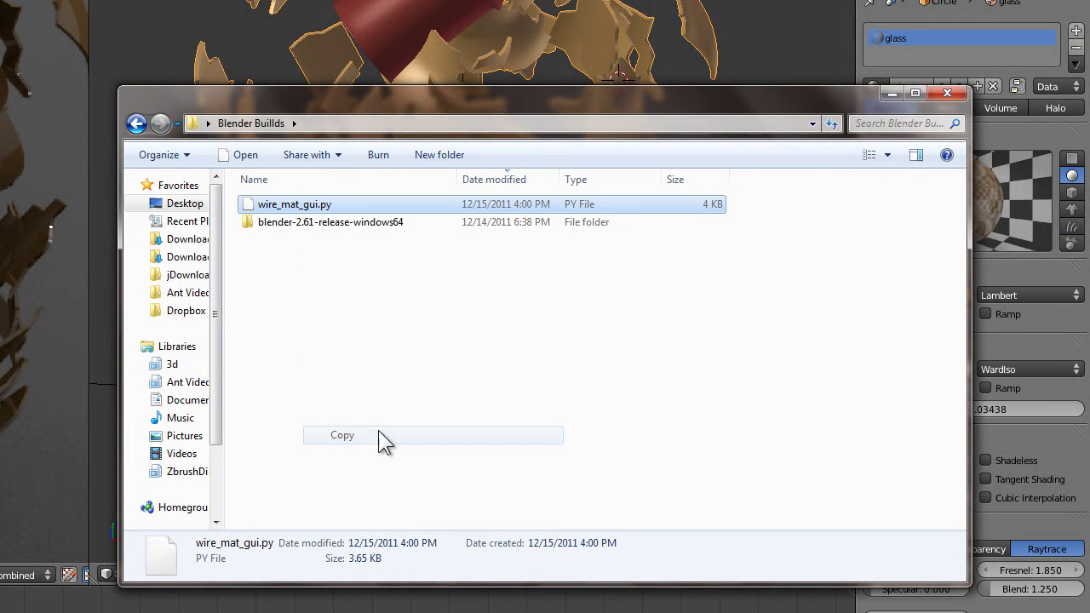
- Try to paste wire_mat_gui.py into the 2.61/scripts/addons folder of blender-2.61-release-windows64, cancelling the file replacement
click(322, 239)
double_click(326, 223)
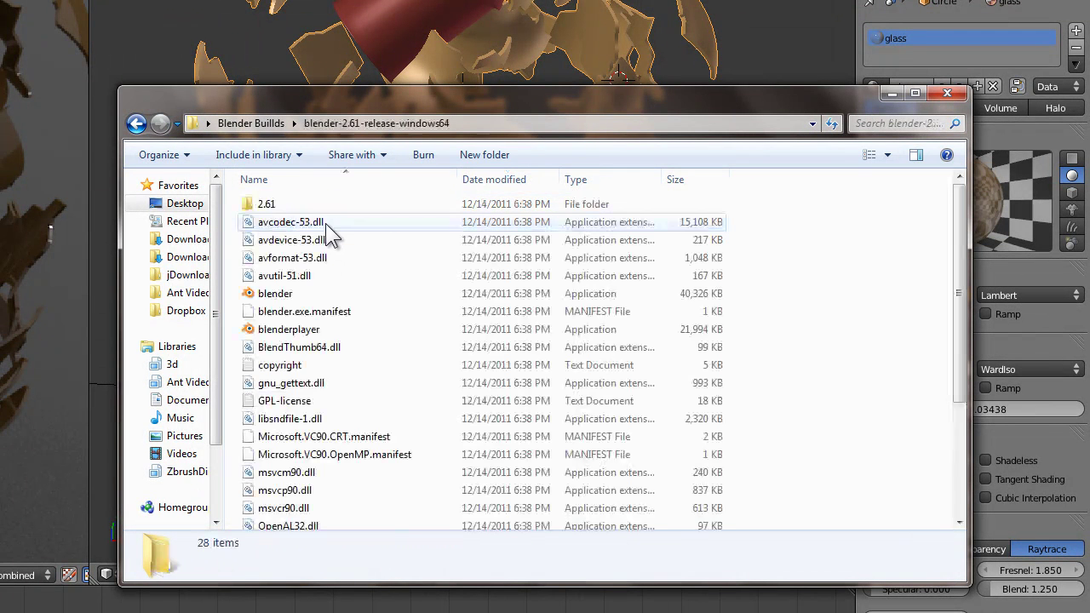
double_click(302, 203)
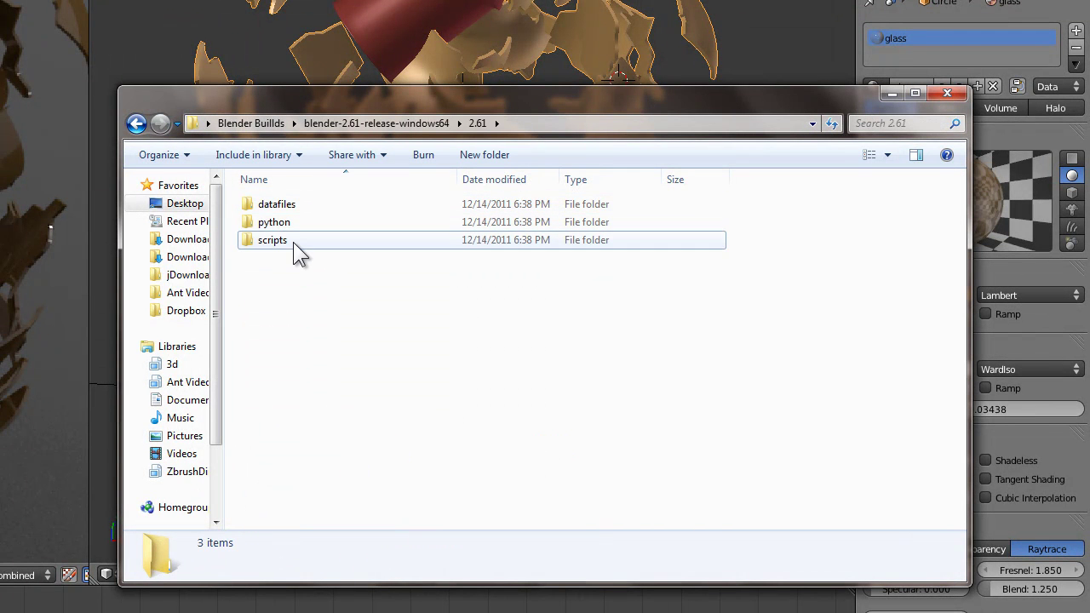
double_click(293, 242)
double_click(292, 206)
right_click(763, 262)
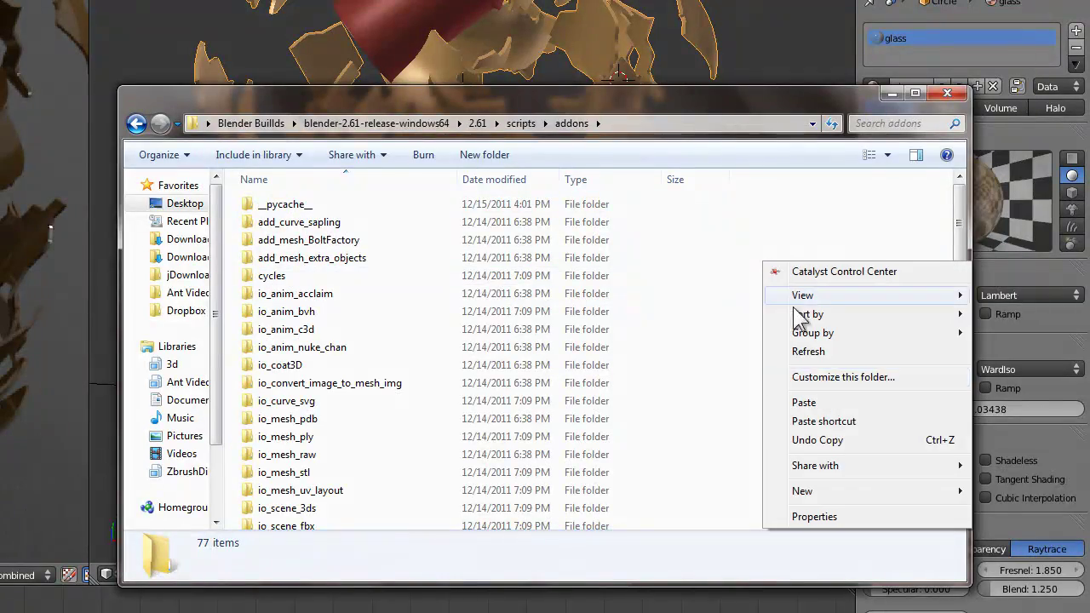
click(809, 402)
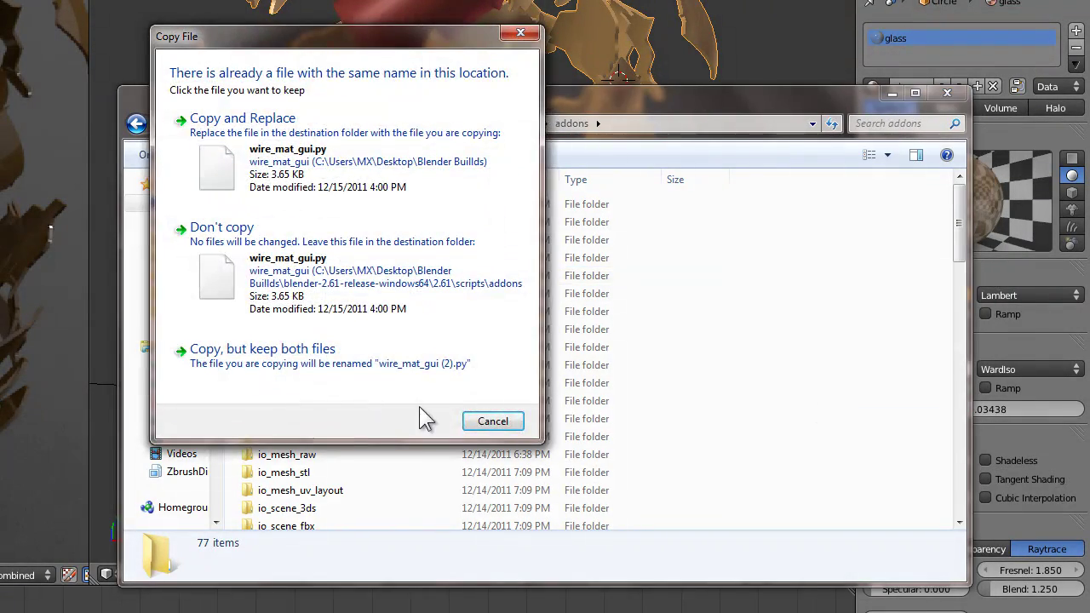
click(490, 422)
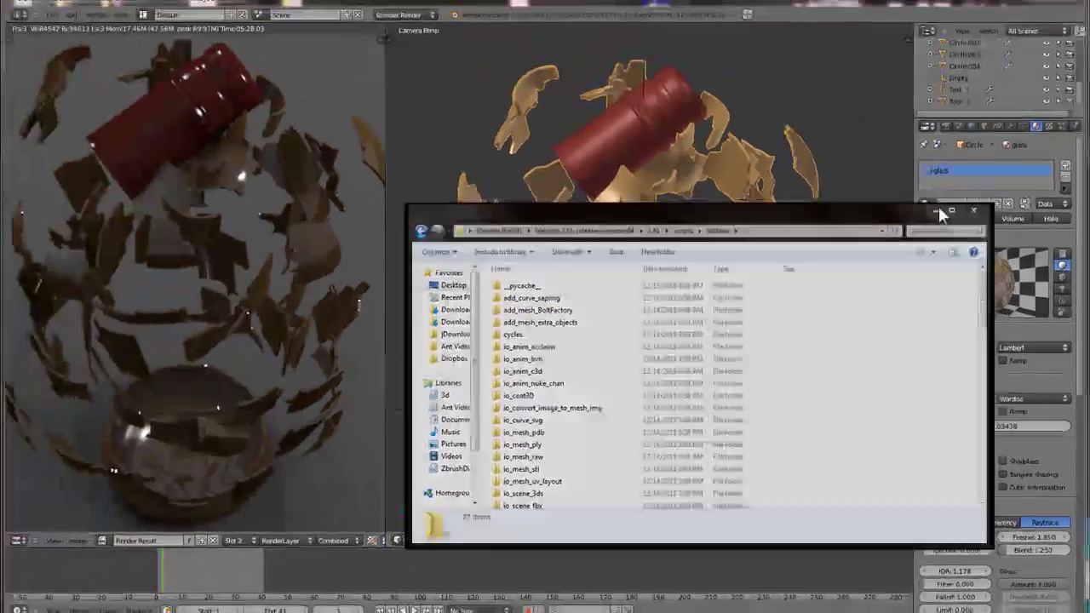
- Return to Blender and compare the whiskey bottle's renders across the render slots
click(939, 209)
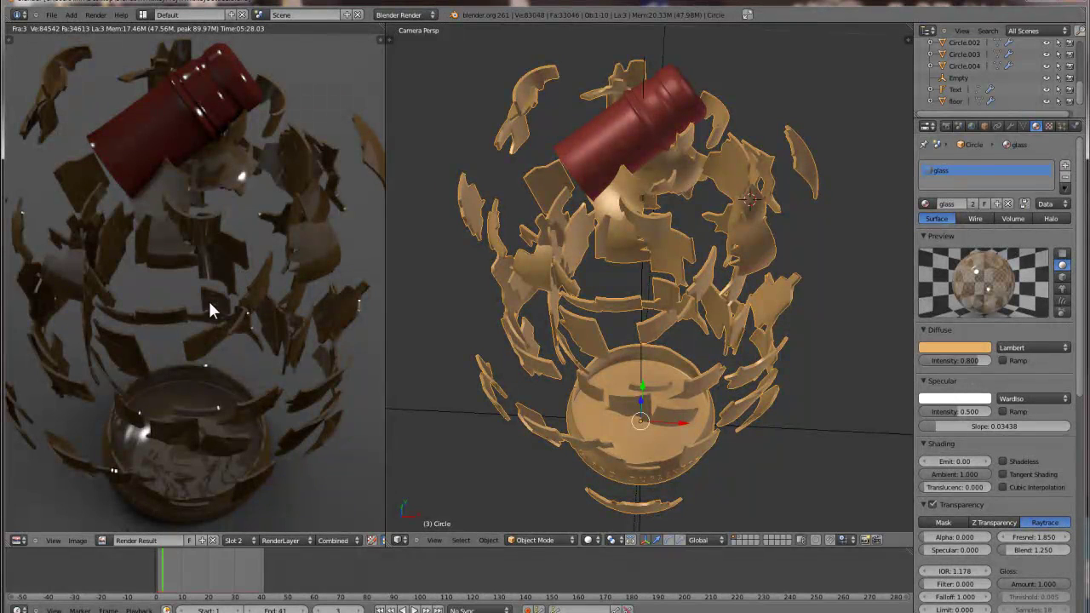
key(j)
key(j)
key(j)
key(j)
key(j)
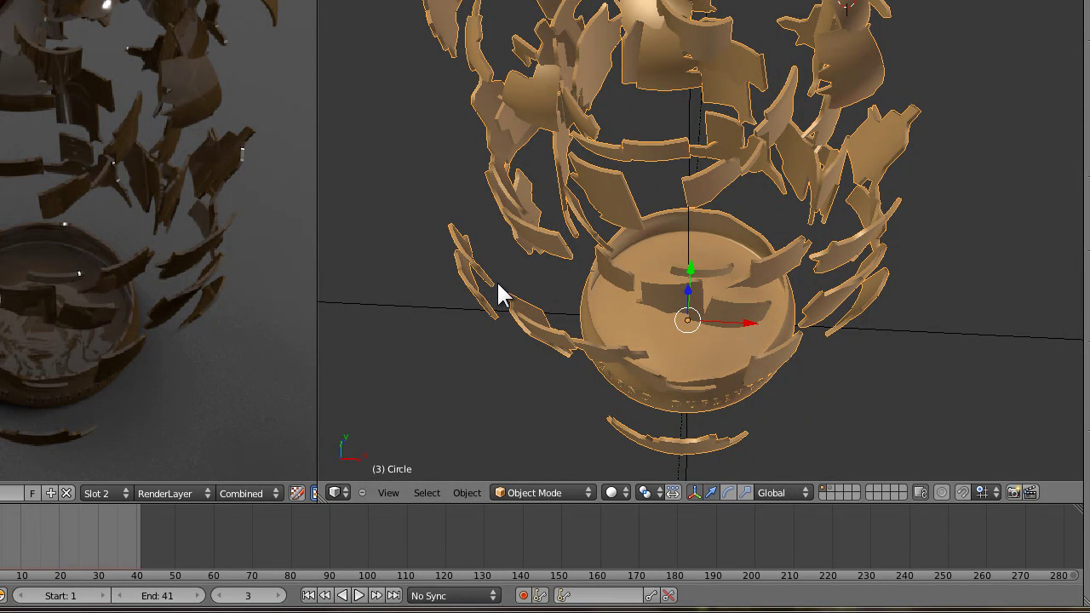
- Examine the Quick Effects available for the selected bottle object, including Quick Explode
click(446, 494)
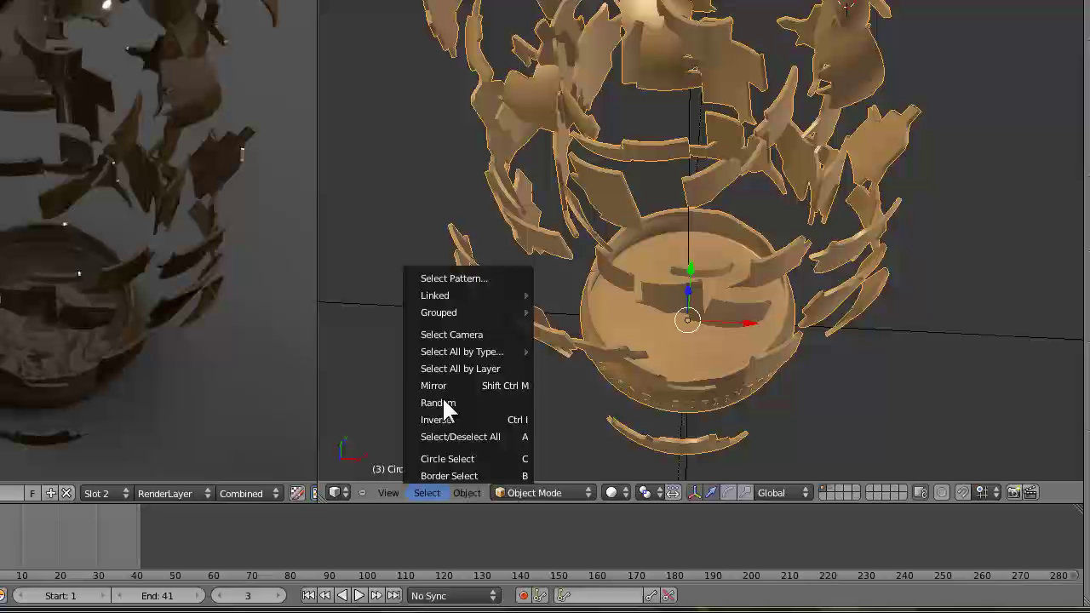
click(460, 493)
mouse_move(545, 90)
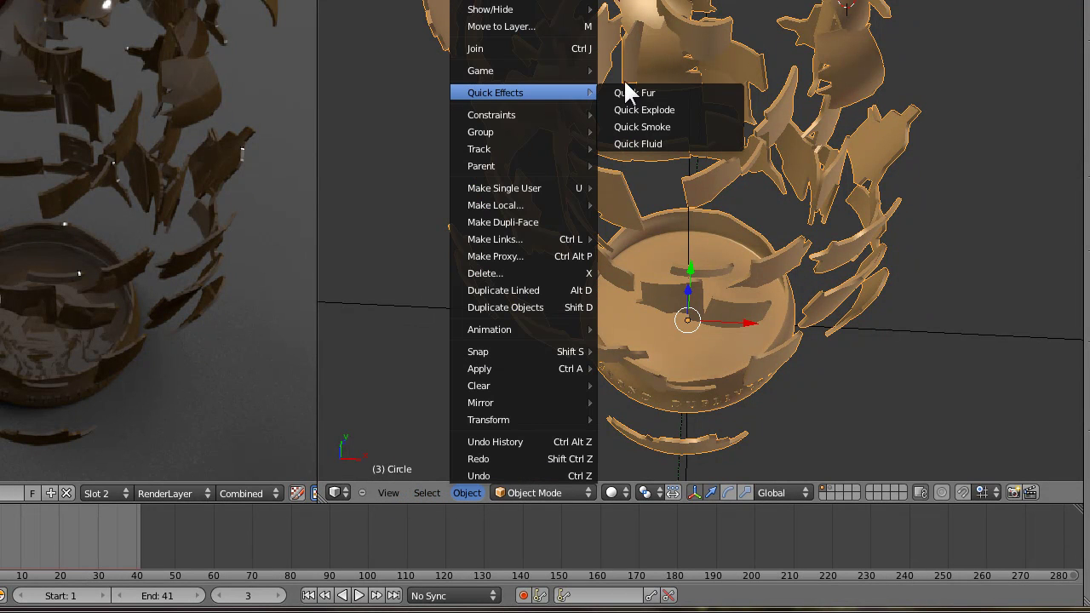
click(667, 110)
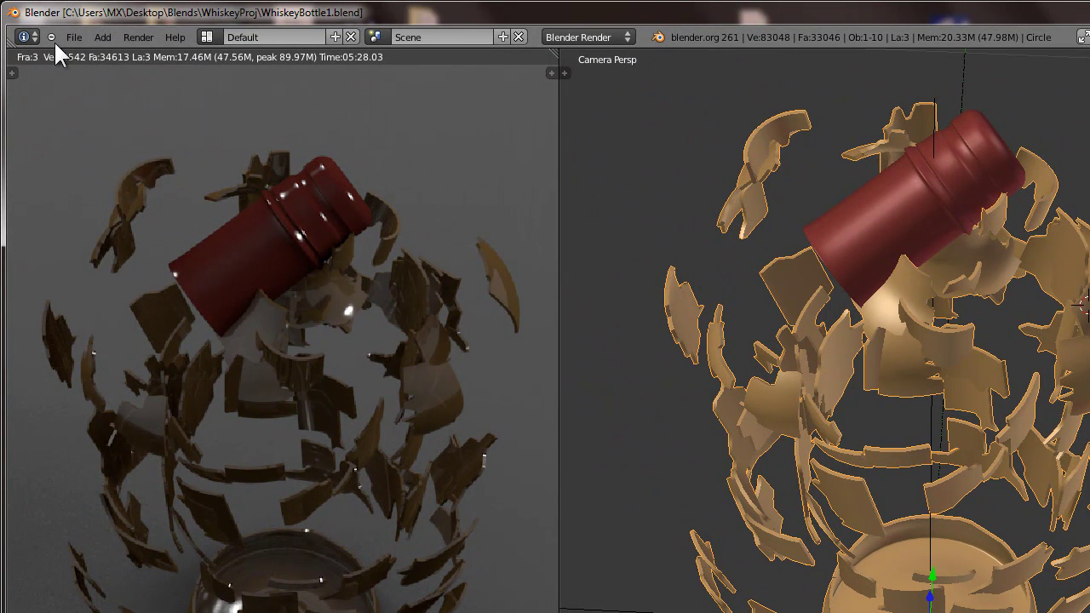
- Find the Setup Wire Materials add-on by searching the user preferences for "wire", enable it, and close the preferences
click(71, 38)
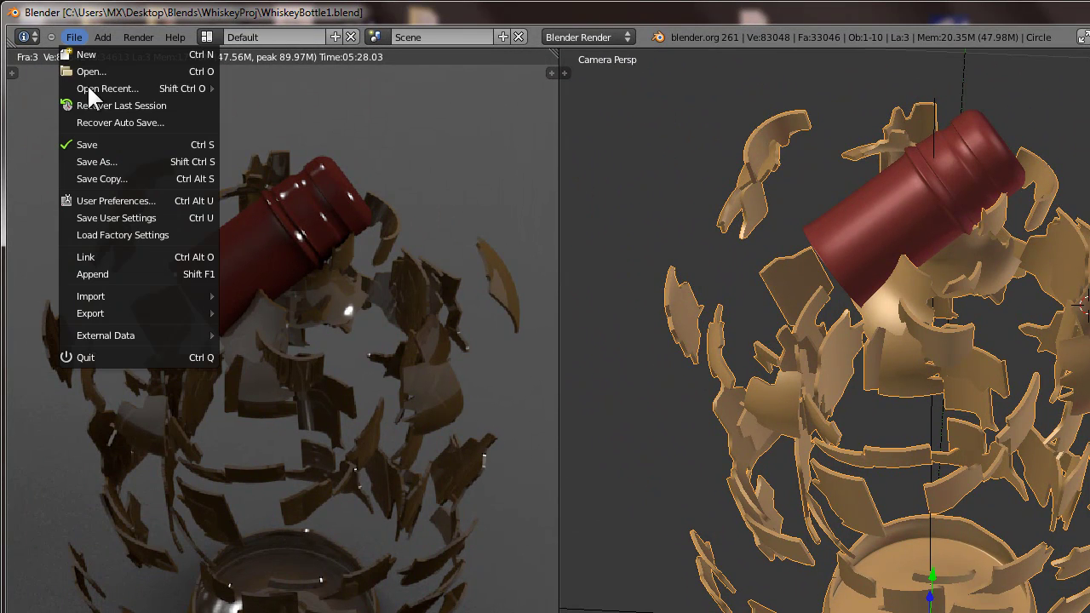
click(128, 201)
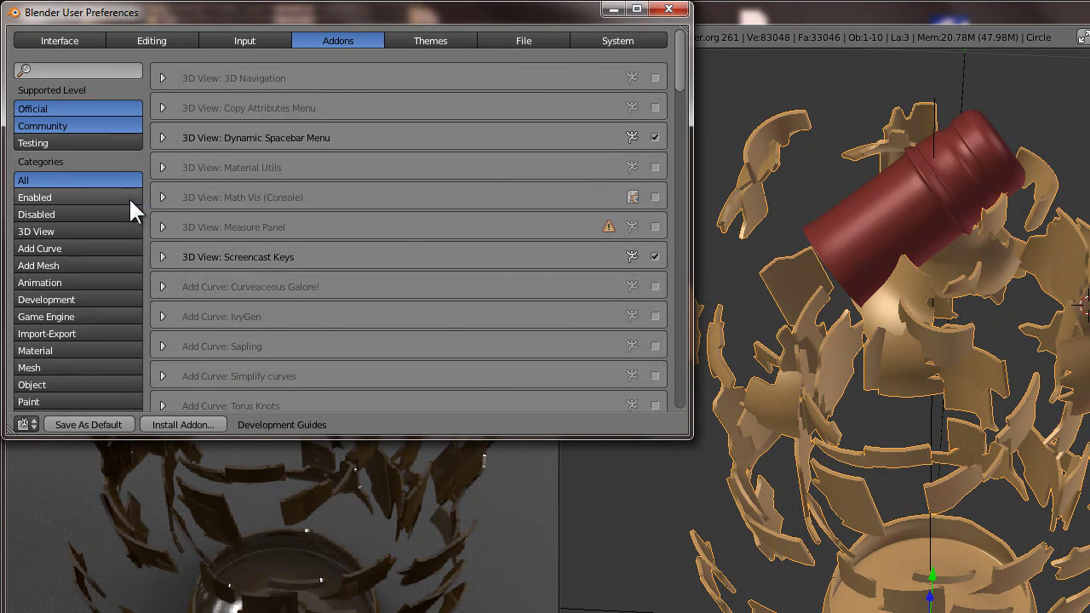
click(48, 74)
text(wire)
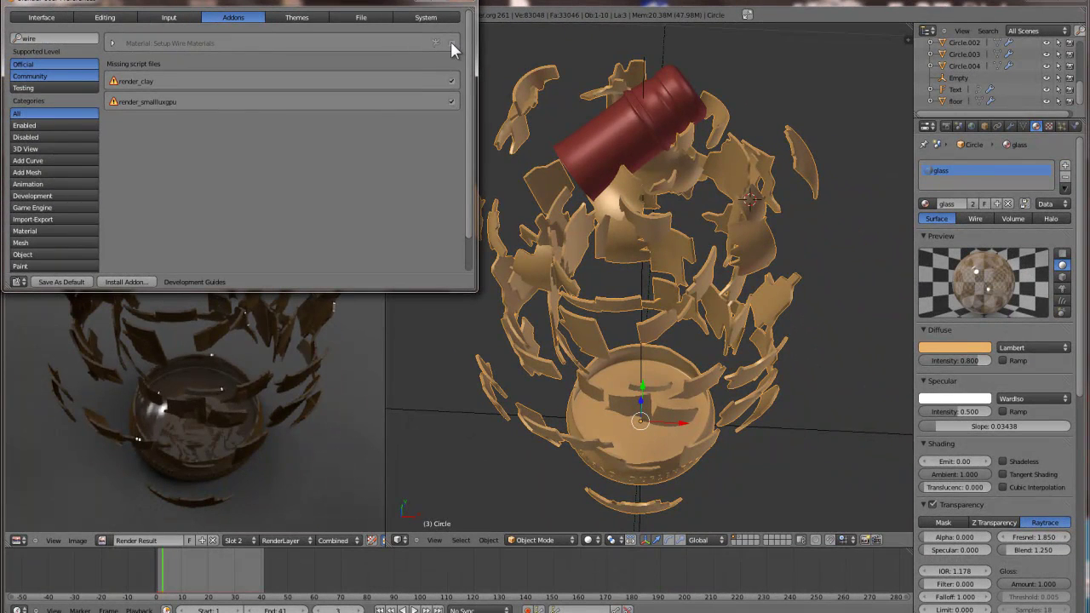
click(452, 42)
click(469, 3)
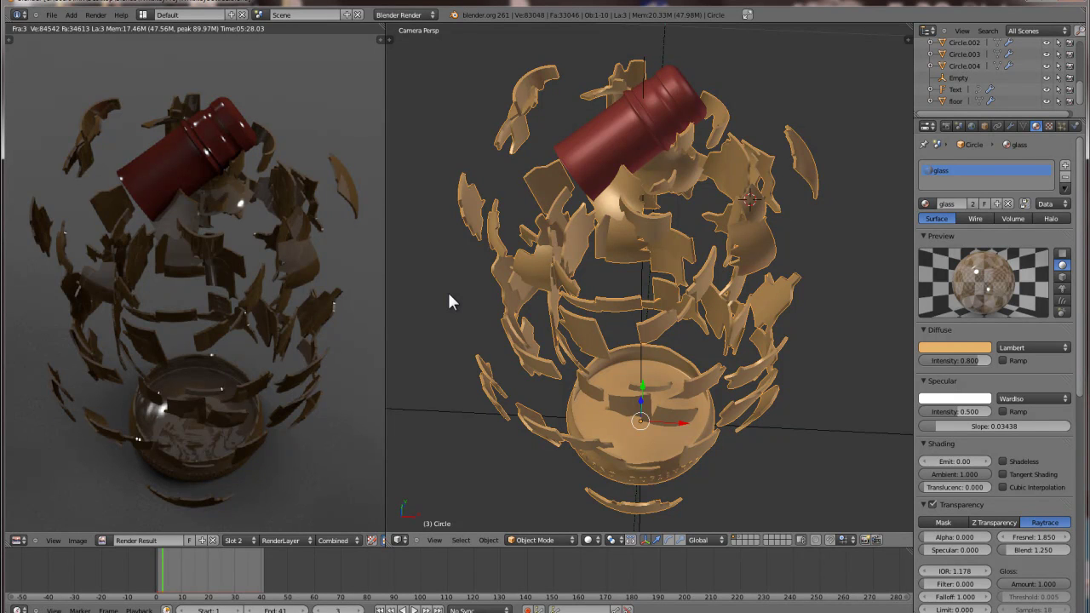
- Save the scene under the incremented file name WhiskeyBottle2.blend in the WhiskeyProj folder
click(53, 18)
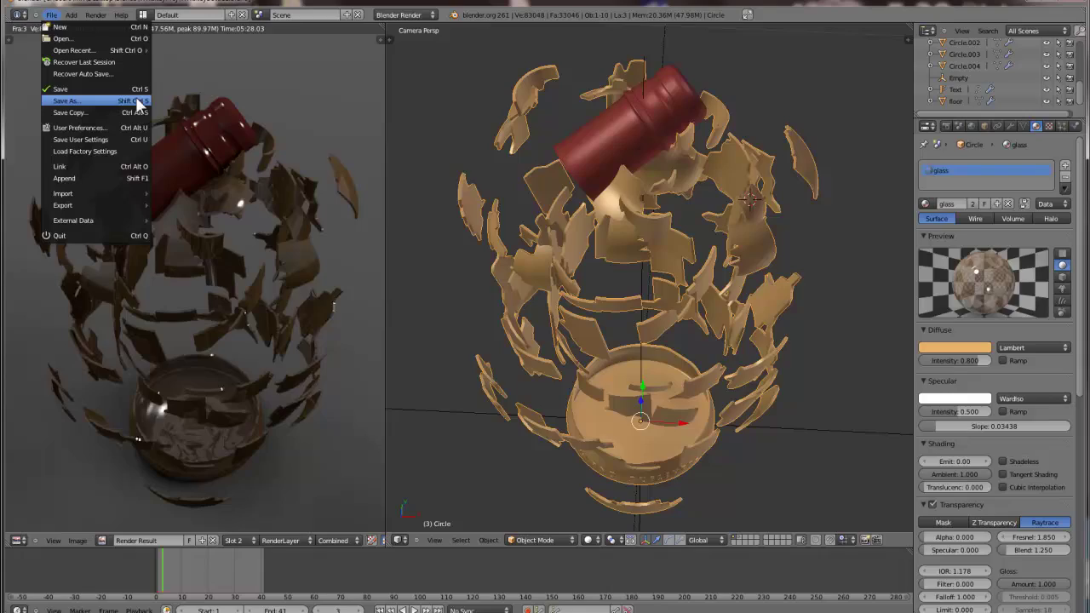
click(132, 104)
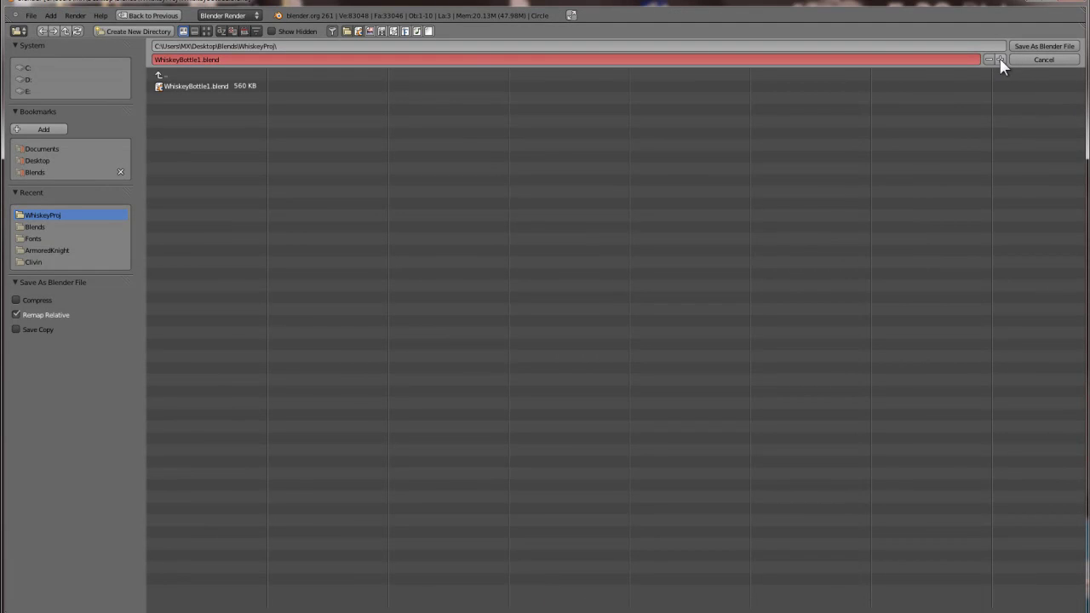
click(1000, 60)
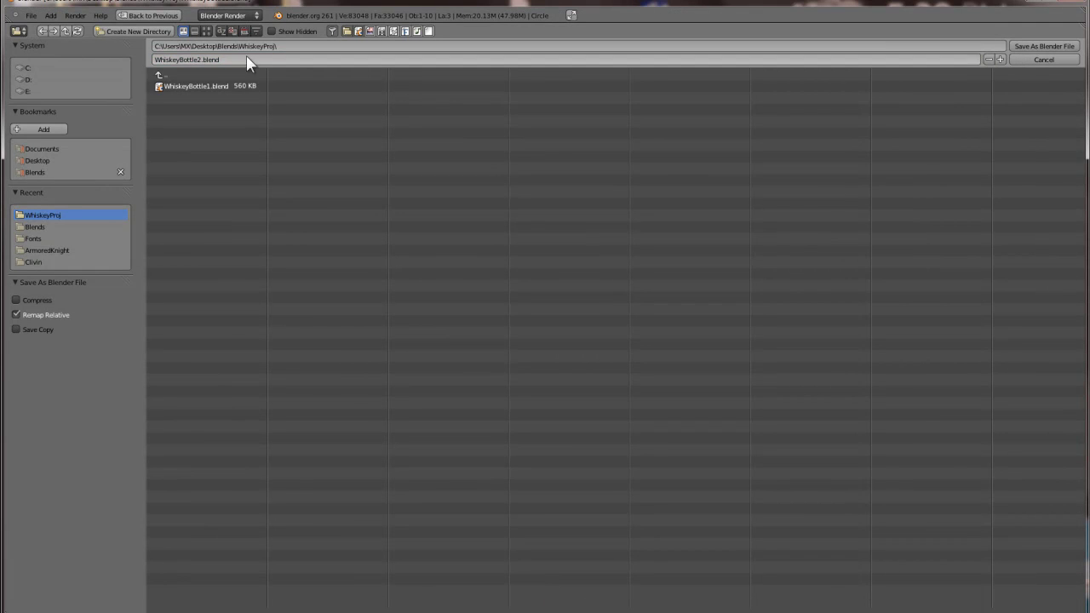
click(1022, 48)
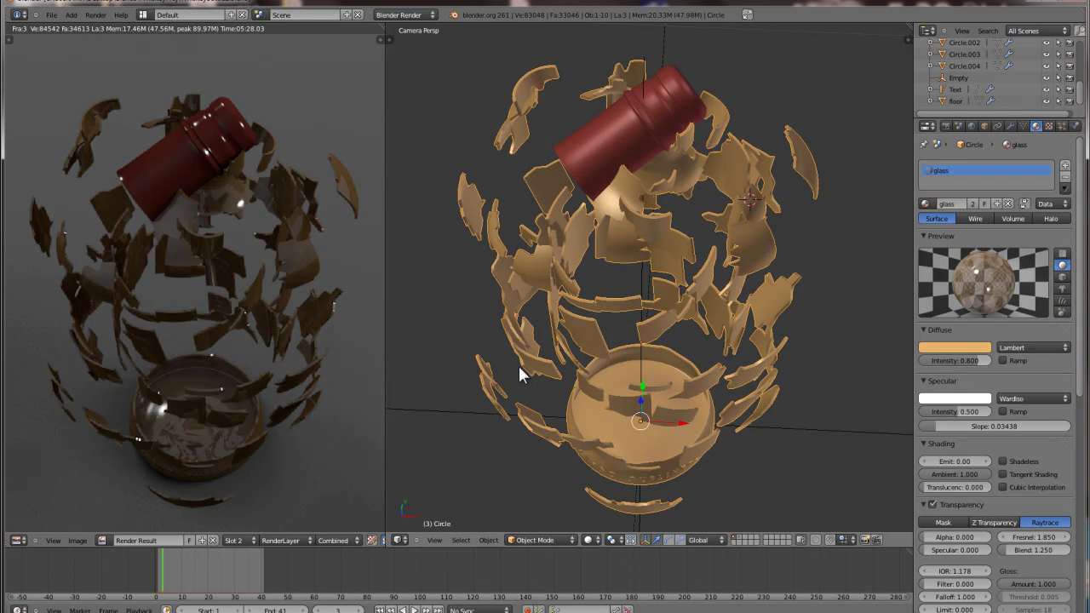
- Select all objects in the scene and apply the Setup Wire Render materials to them
key(t)
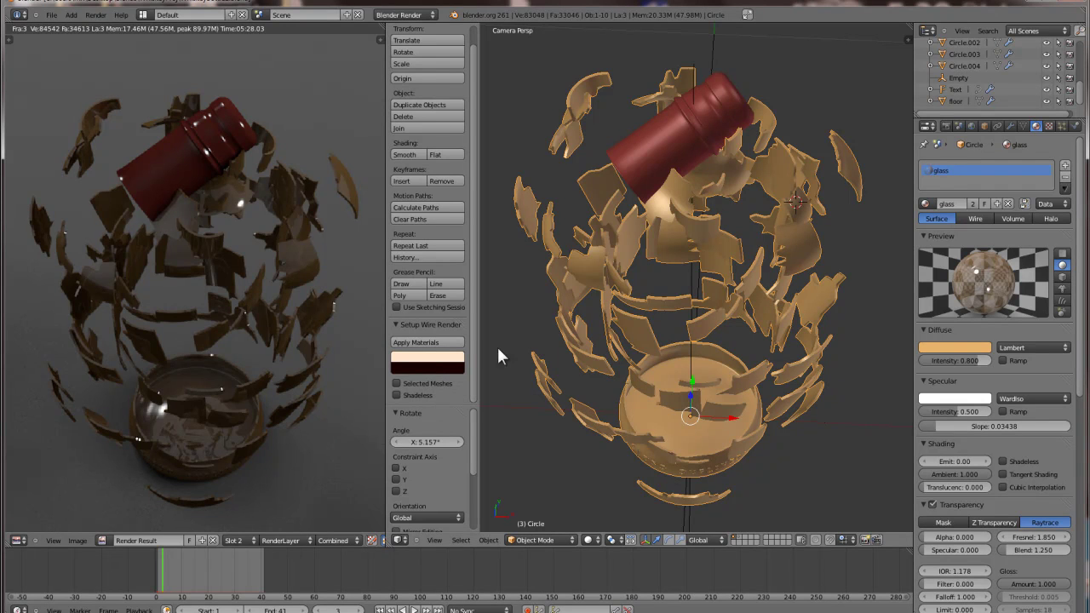
key(a)
key(a)
middle_drag(675, 174, 674, 152)
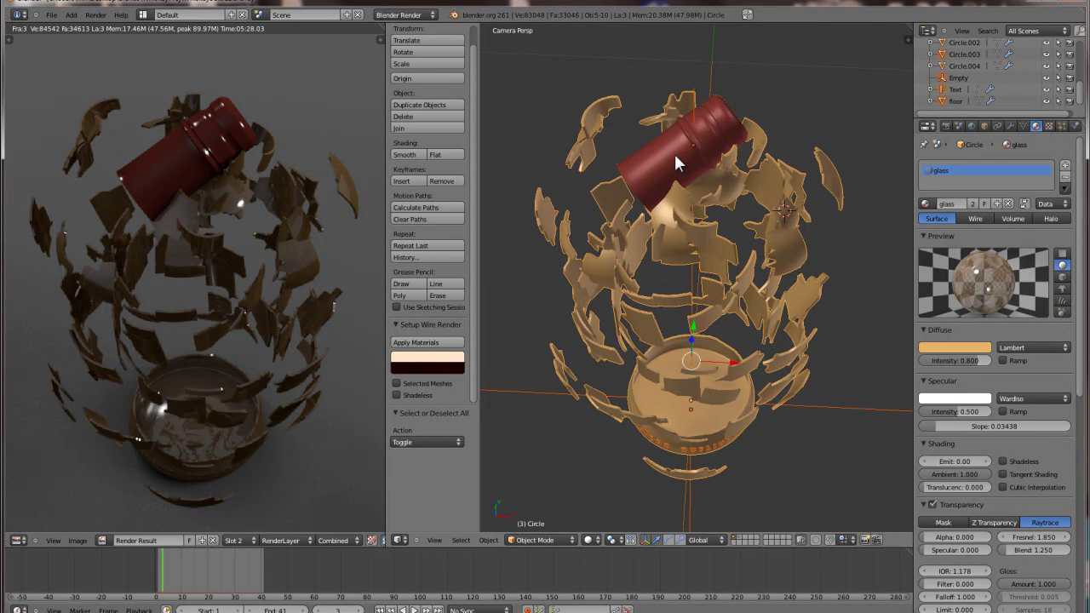
click(416, 345)
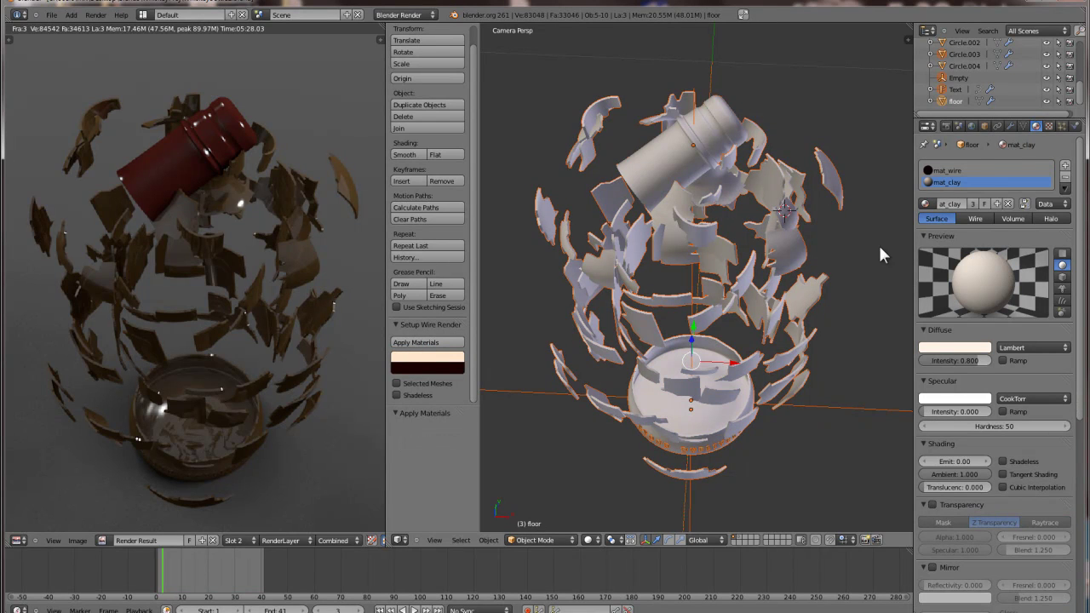
- Set the Z Offset of the mat_wire material to 0.250
click(949, 172)
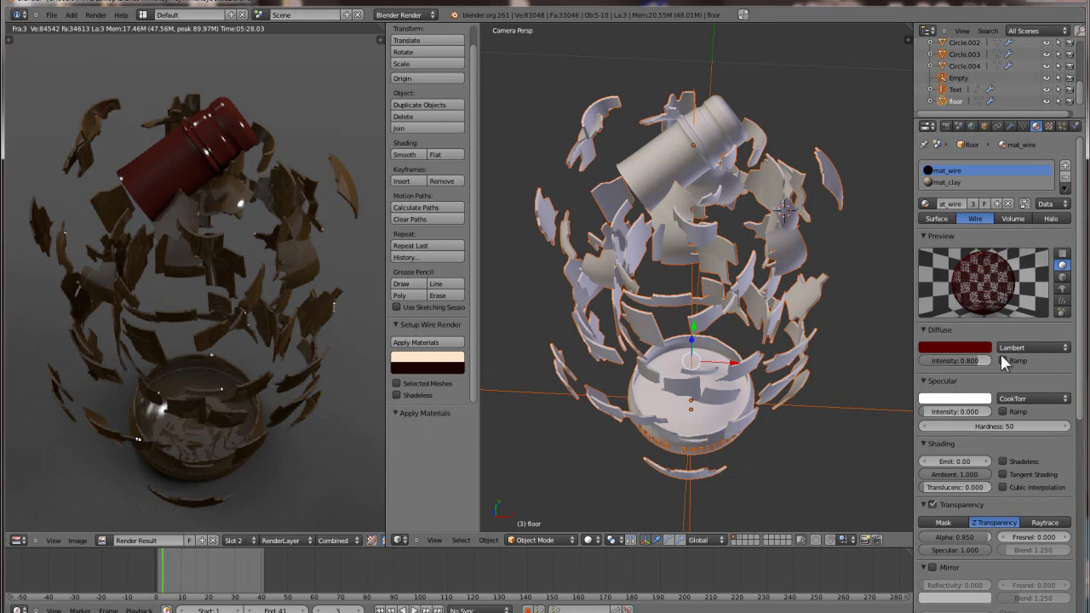
scroll(993, 446, down, 8)
scroll(983, 500, down, 2)
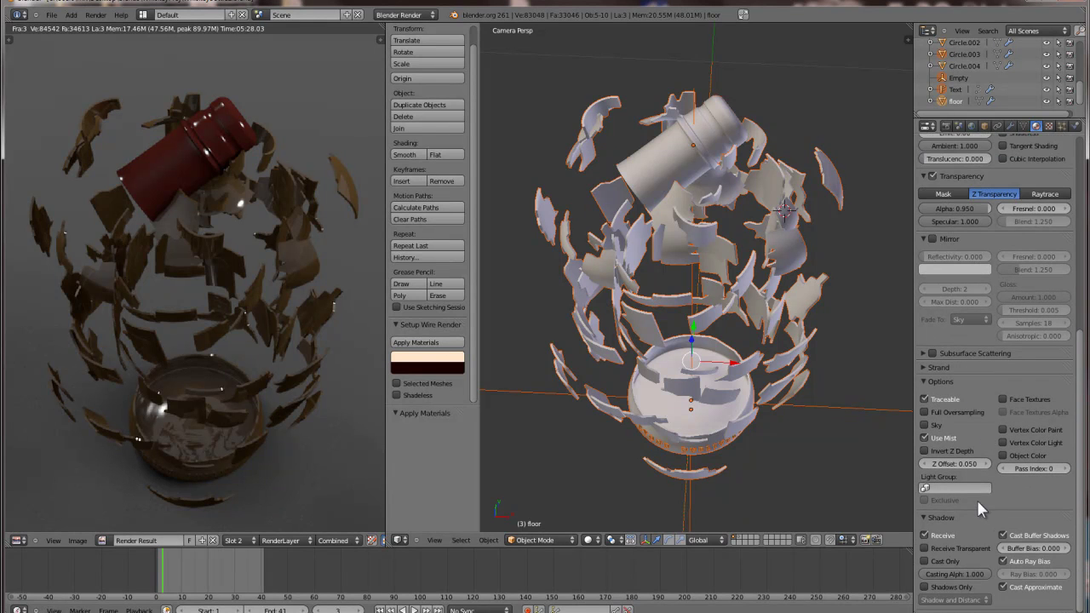
click(958, 460)
text(0.05)
key(Return)
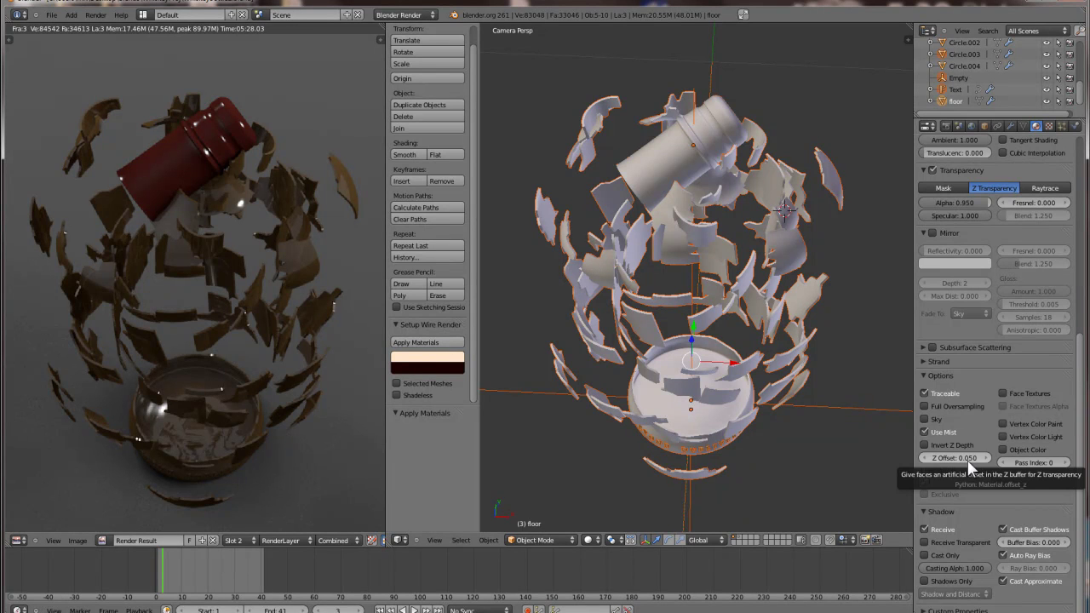
click(968, 459)
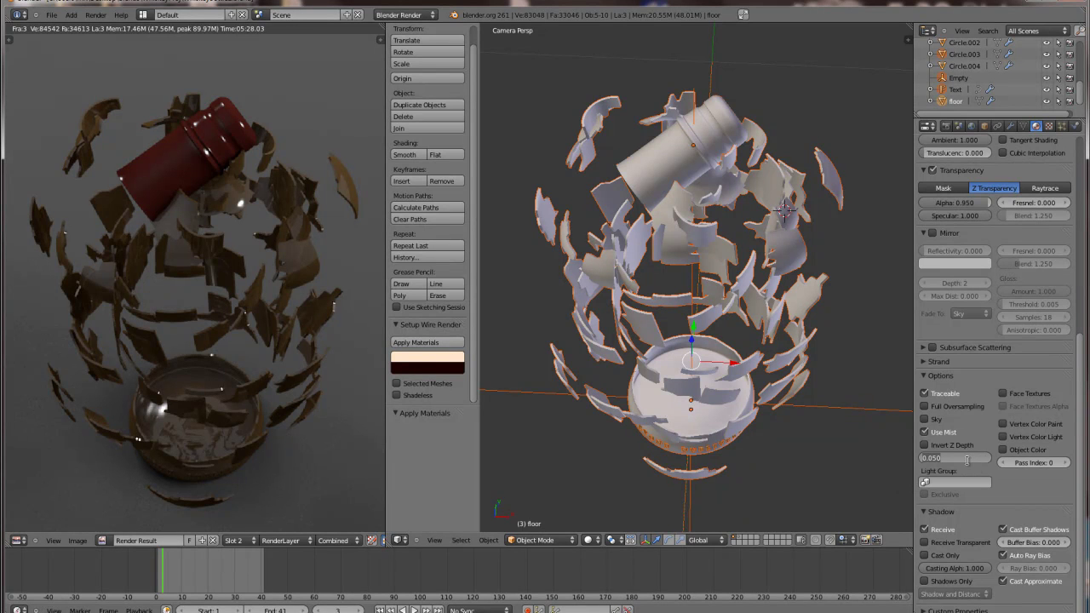
double_click(938, 458)
key(Return)
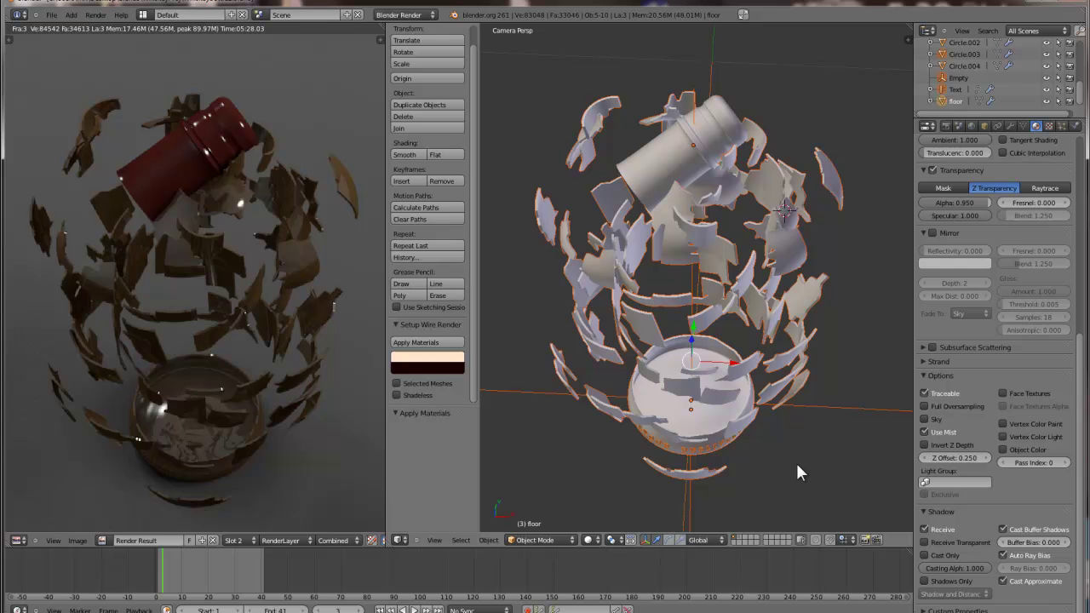
- Render the scene with the wire materials and inspect the wireframe on the cap and glass pieces
key(F12)
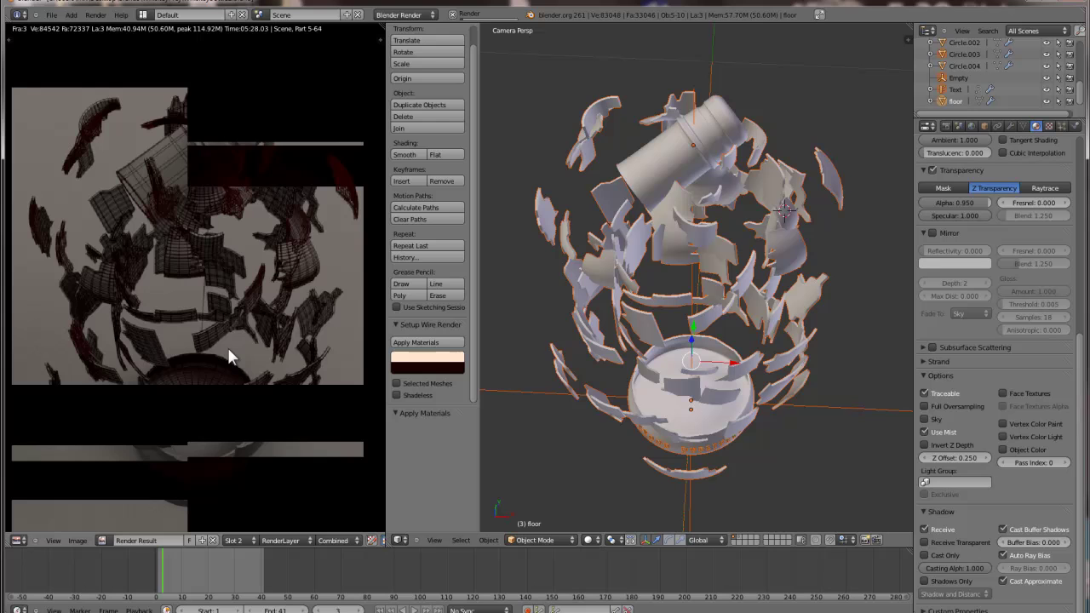
scroll(228, 348, down, 2)
scroll(228, 351, up, 3)
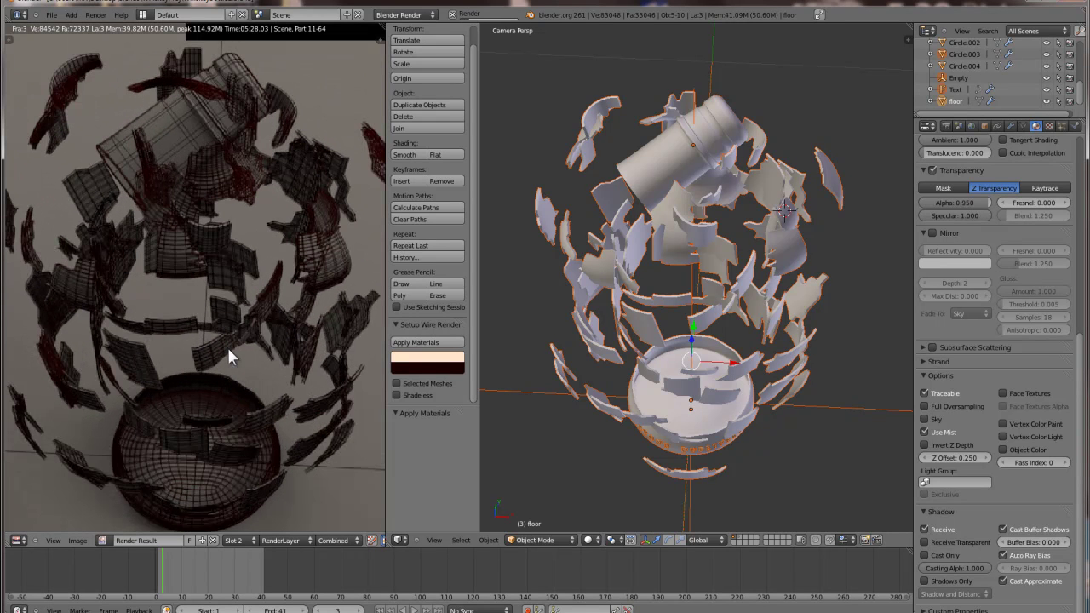
scroll(227, 349, up, 3)
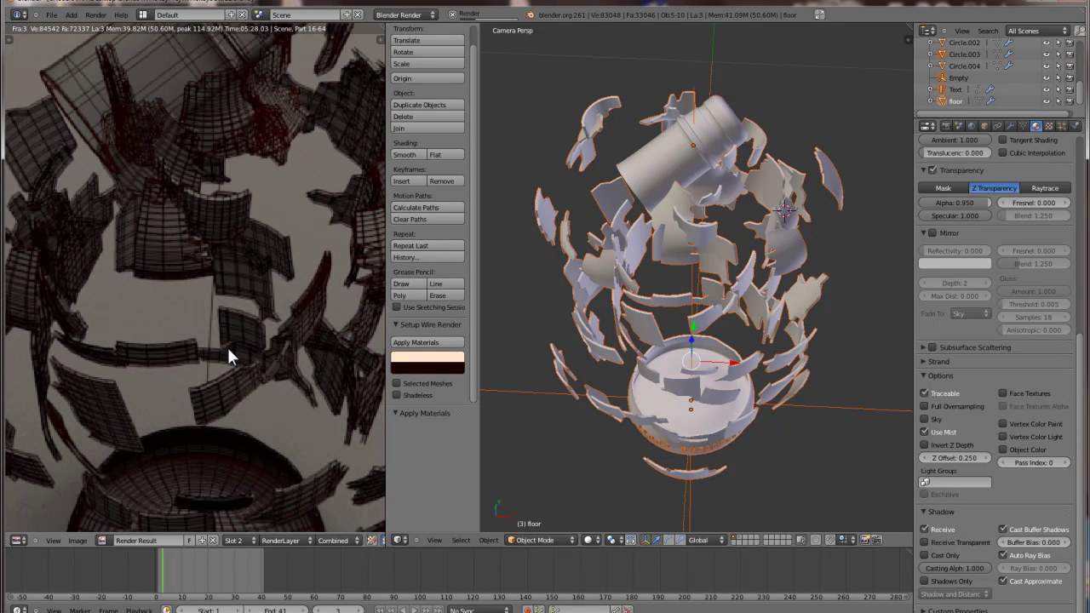
middle_drag(182, 195, 195, 339)
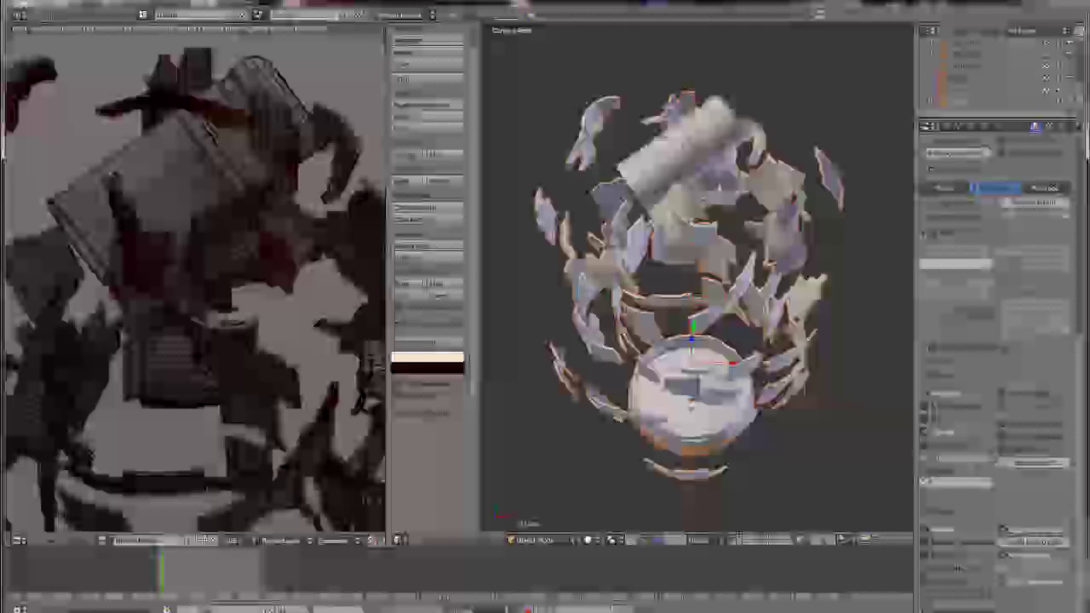
- Set the mat_wire material's Z Offset to 0.025 and render the scene again in another render slot
click(970, 463)
text(0.025)
key(Return)
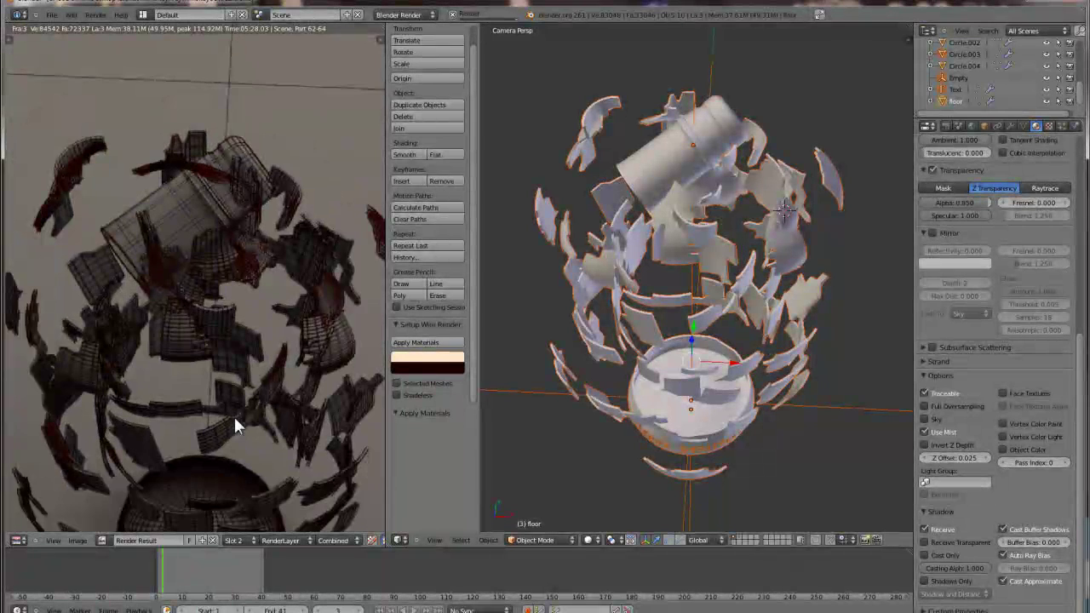
key(j)
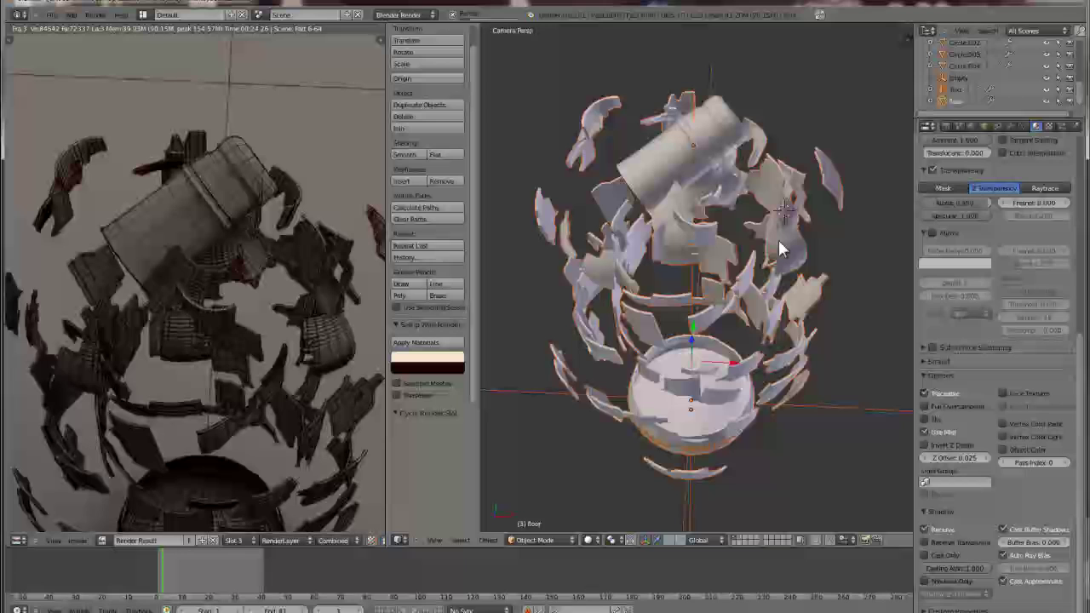
- Display the active floor object's modifiers, and try hiding all selected objects before undoing the hiding
click(1008, 125)
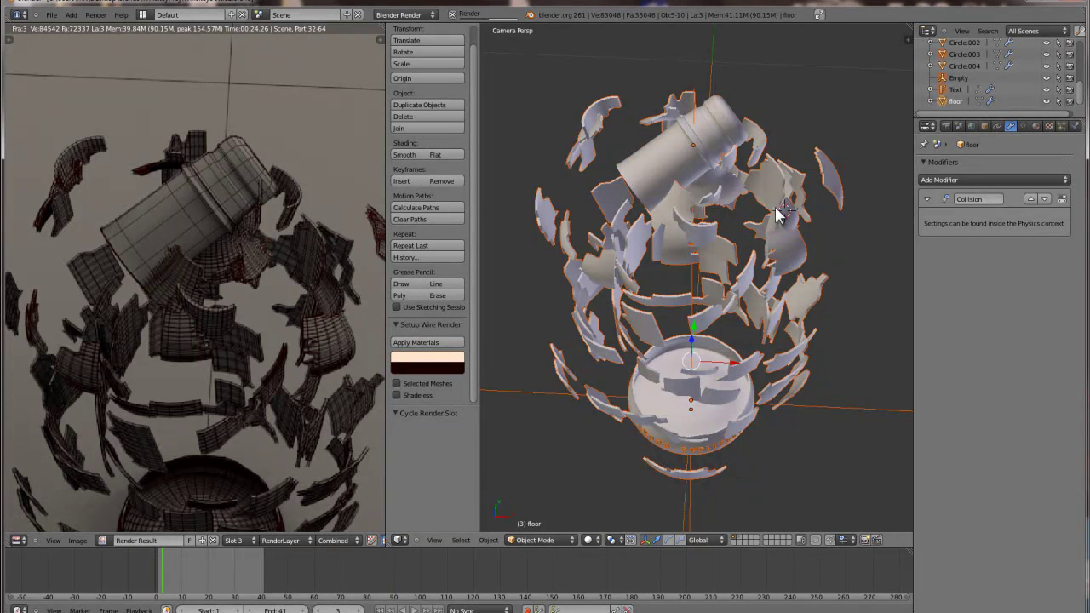
key(h)
scroll(776, 215, down, 4)
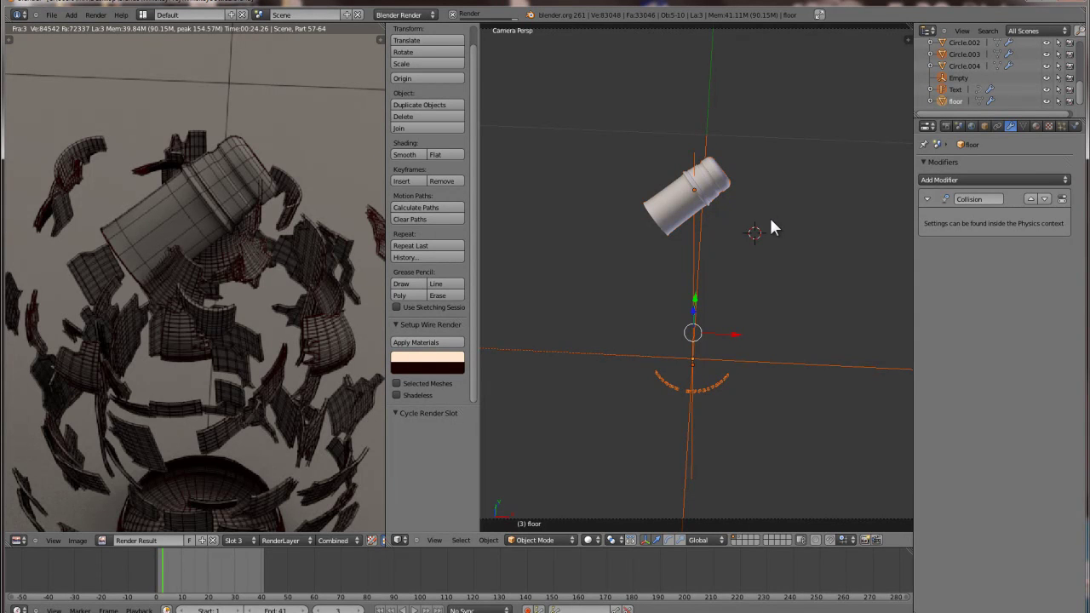
scroll(204, 225, down, 2)
scroll(204, 230, up, 2)
scroll(205, 232, down, 2)
key(ctrl+z)
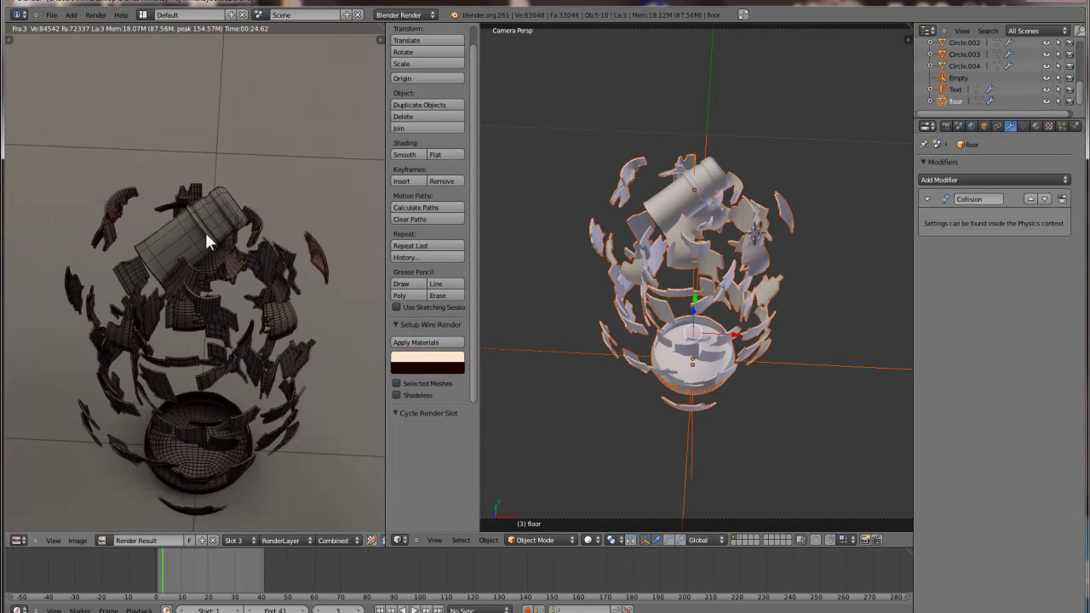
scroll(725, 292, up, 2)
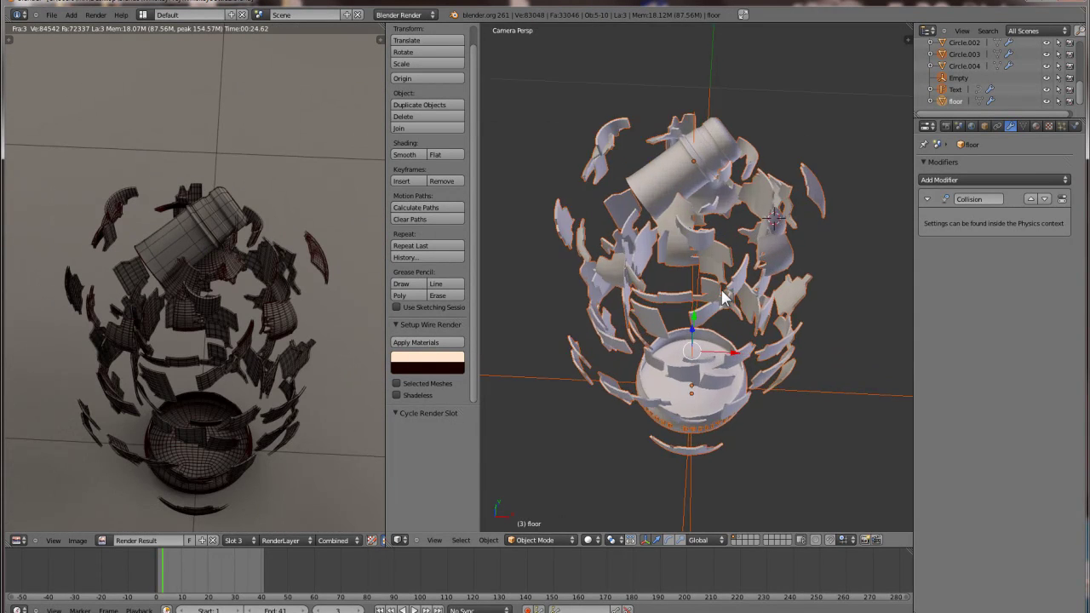
- Select only the shattered bottle object and move its Explode modifier below the Solidify and Edge Split modifiers
key(a)
right_click(788, 192)
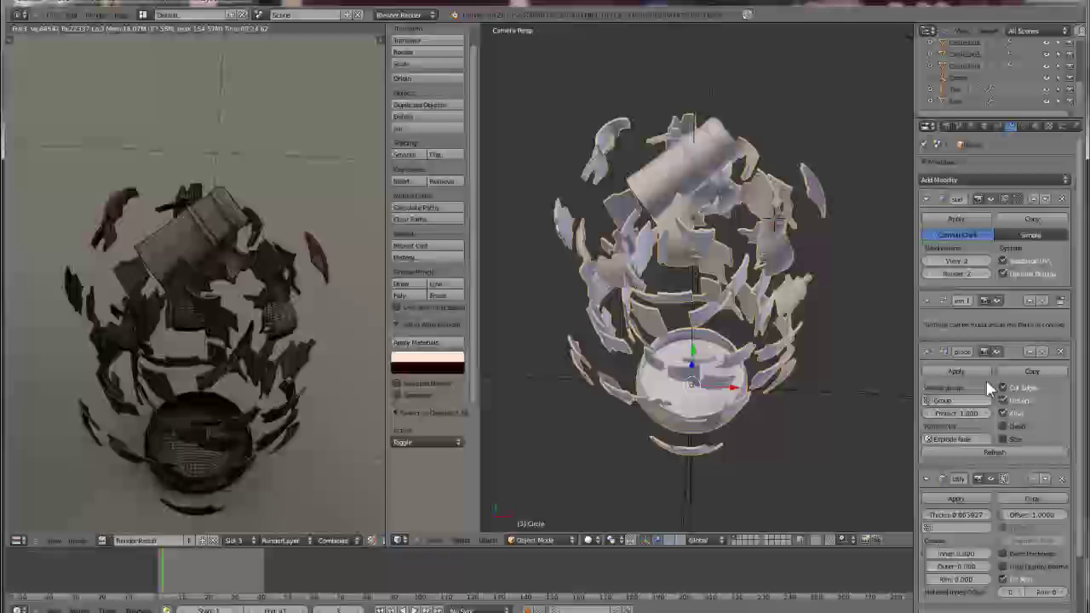
scroll(209, 312, up, 3)
scroll(209, 312, down, 1)
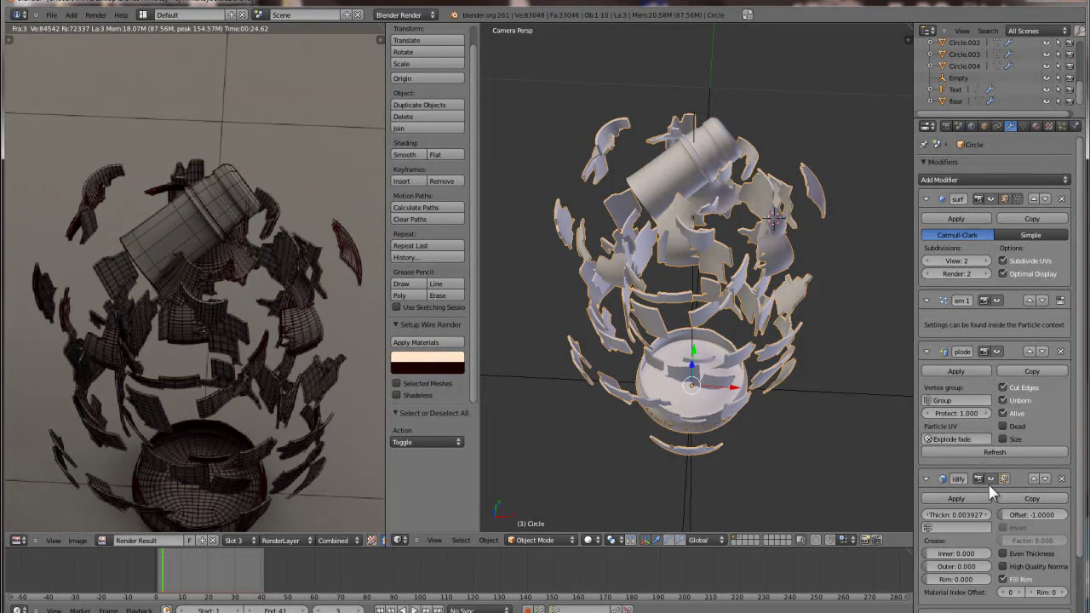
scroll(984, 481, down, 2)
scroll(989, 484, down, 1)
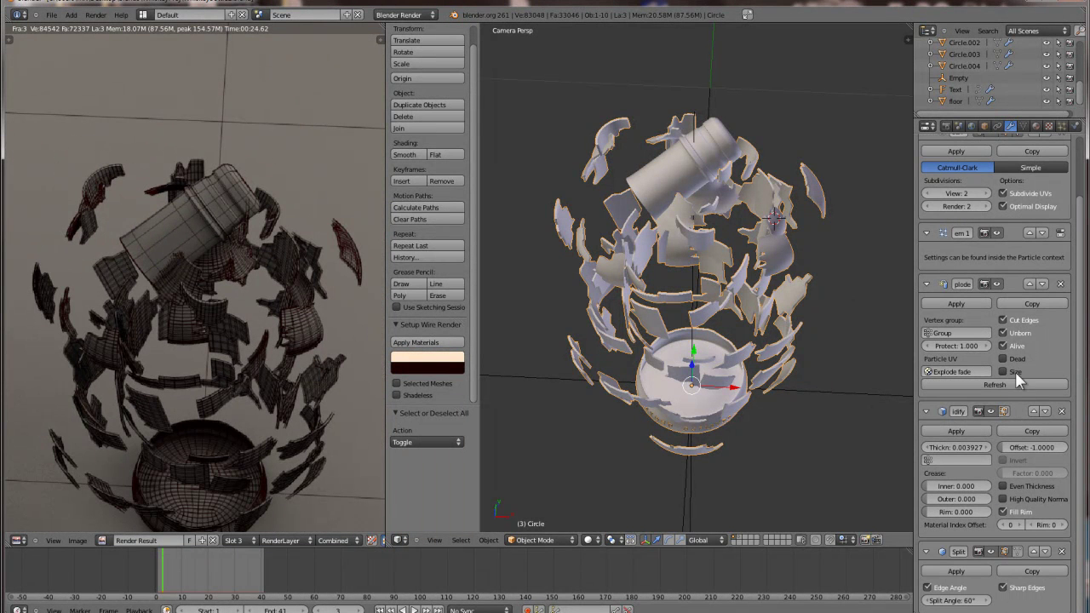
click(1042, 284)
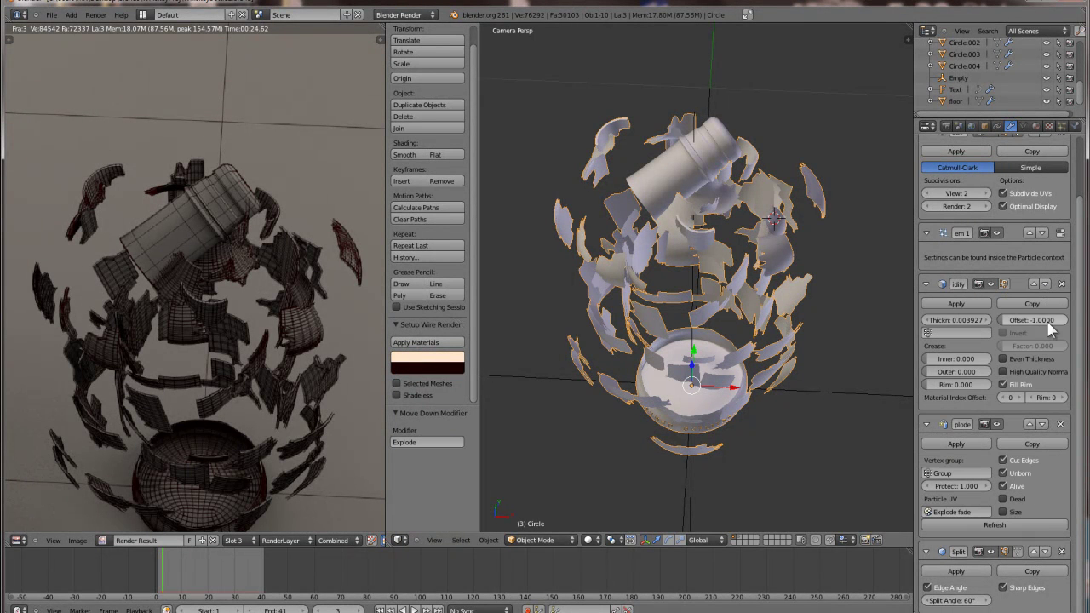
click(1043, 425)
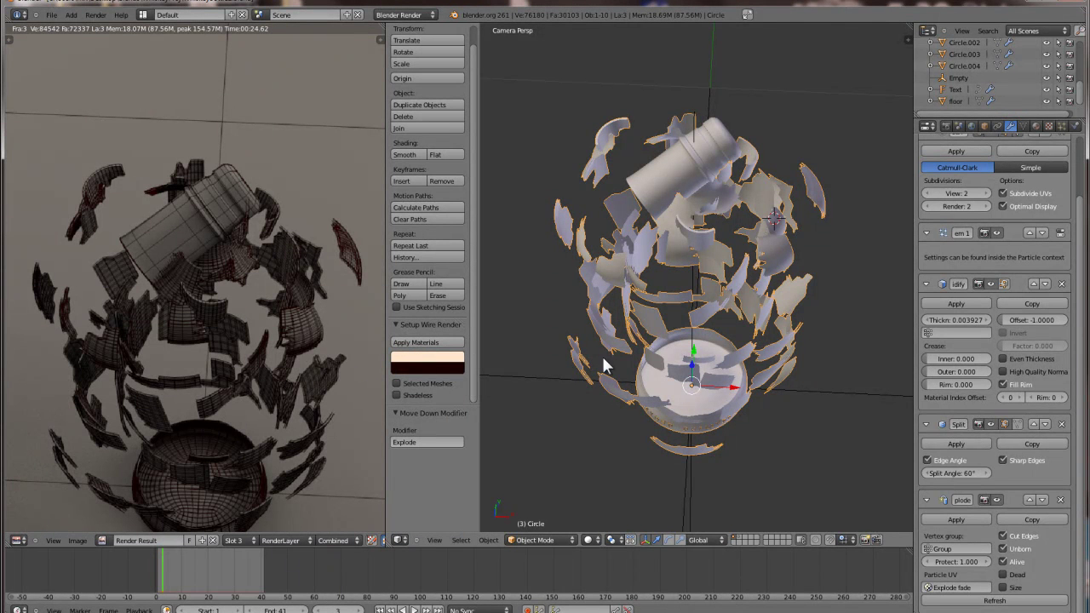
- Render the scene with the reordered bottle modifiers and inspect the wires on the bottle base and shards
key(F12)
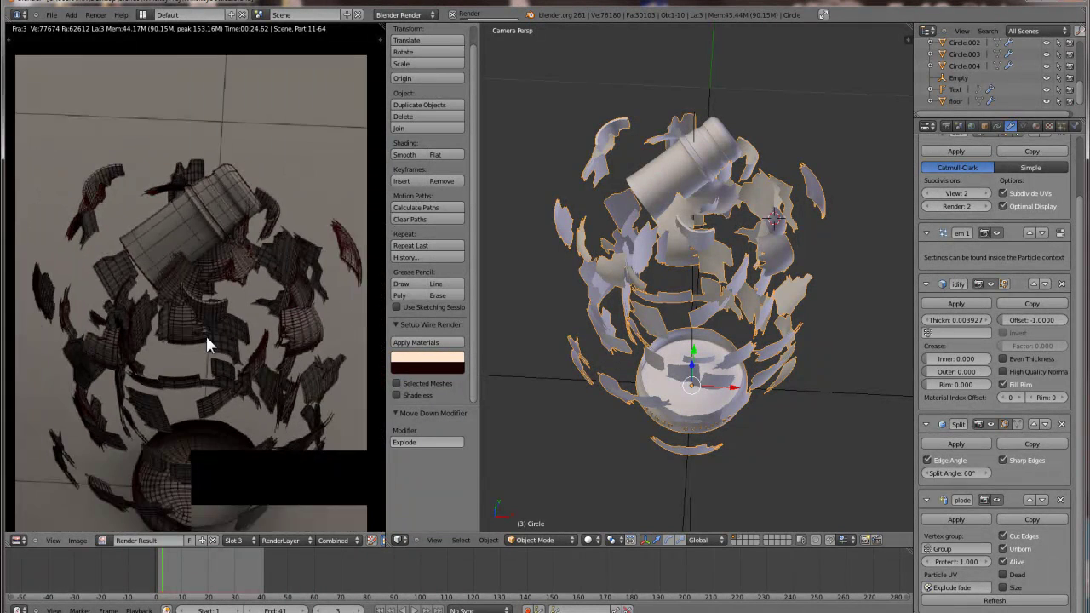
scroll(204, 286, up, 2)
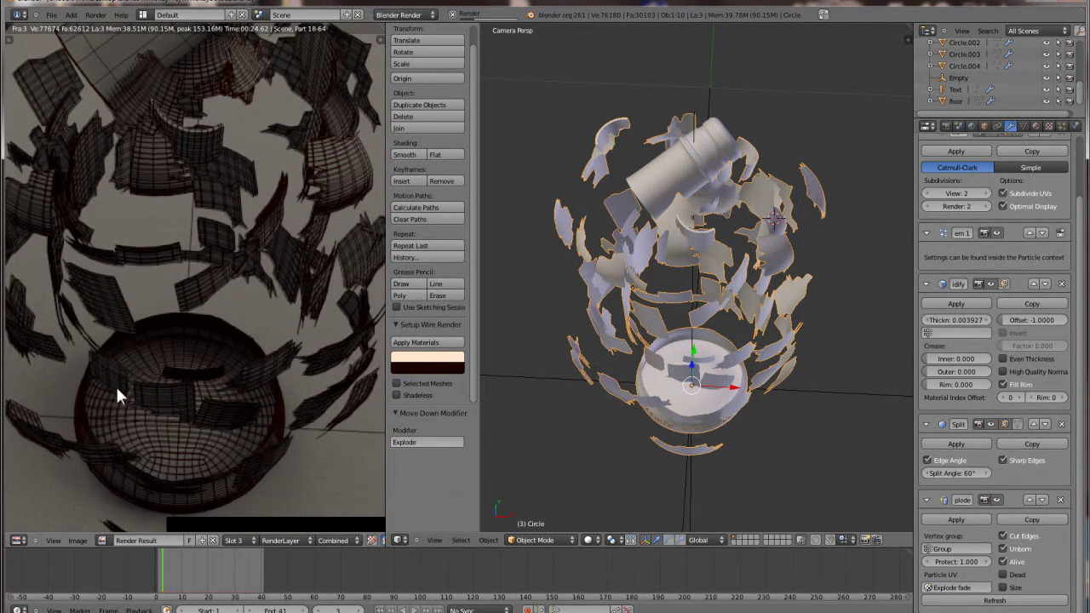
middle_drag(151, 275, 180, 316)
middle_drag(215, 218, 204, 273)
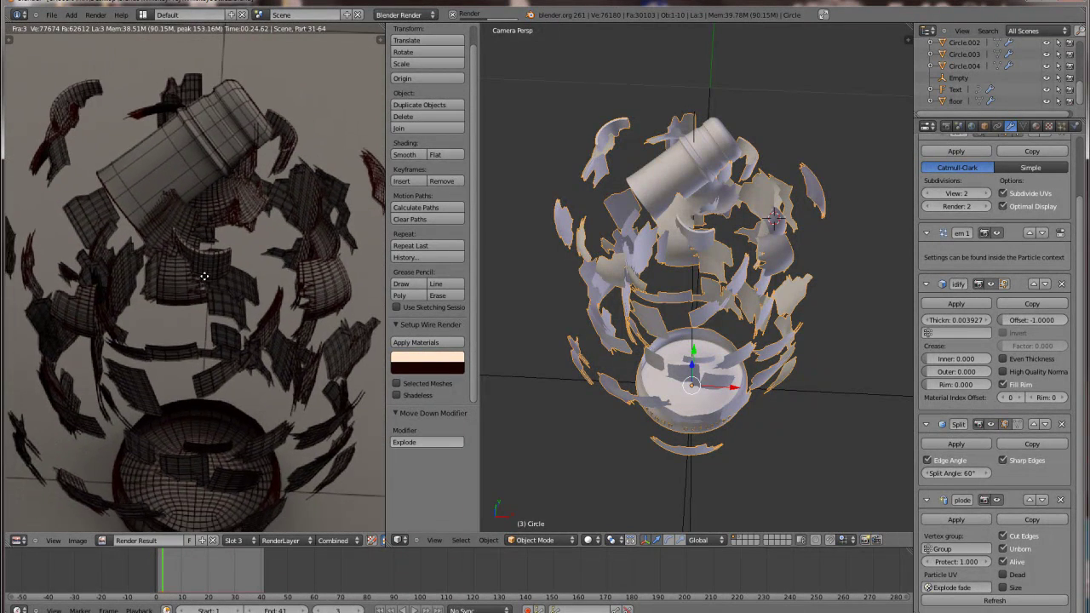
scroll(203, 273, down, 3)
scroll(204, 274, up, 4)
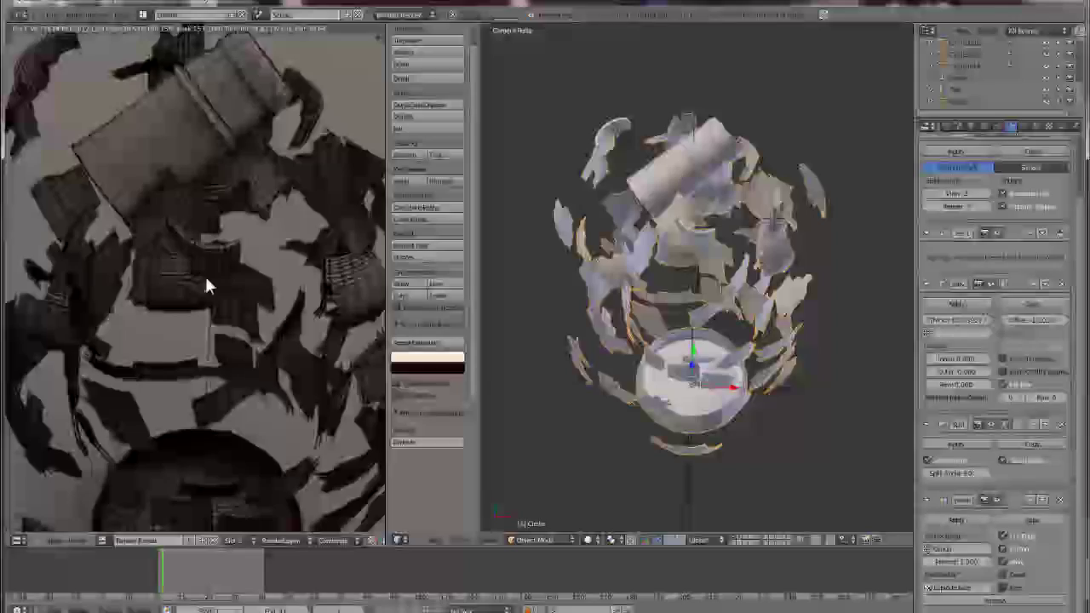
- Check the wires in the bottle renders, start a new default scene, and edit its cube with the 3D view split in two
scroll(205, 274, down, 2)
scroll(196, 256, up, 2)
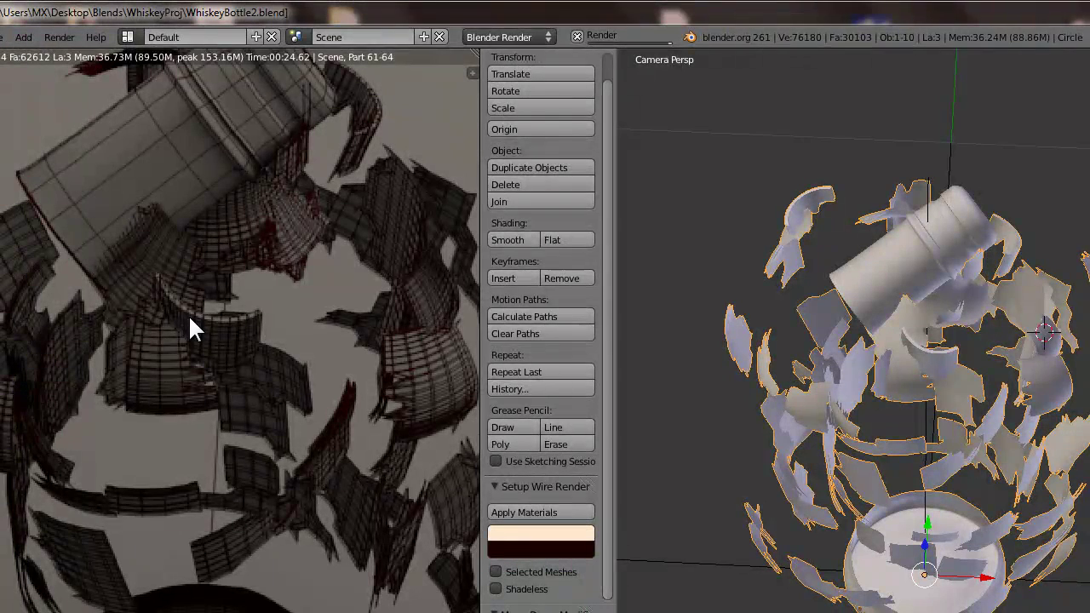
scroll(200, 300, down, 2)
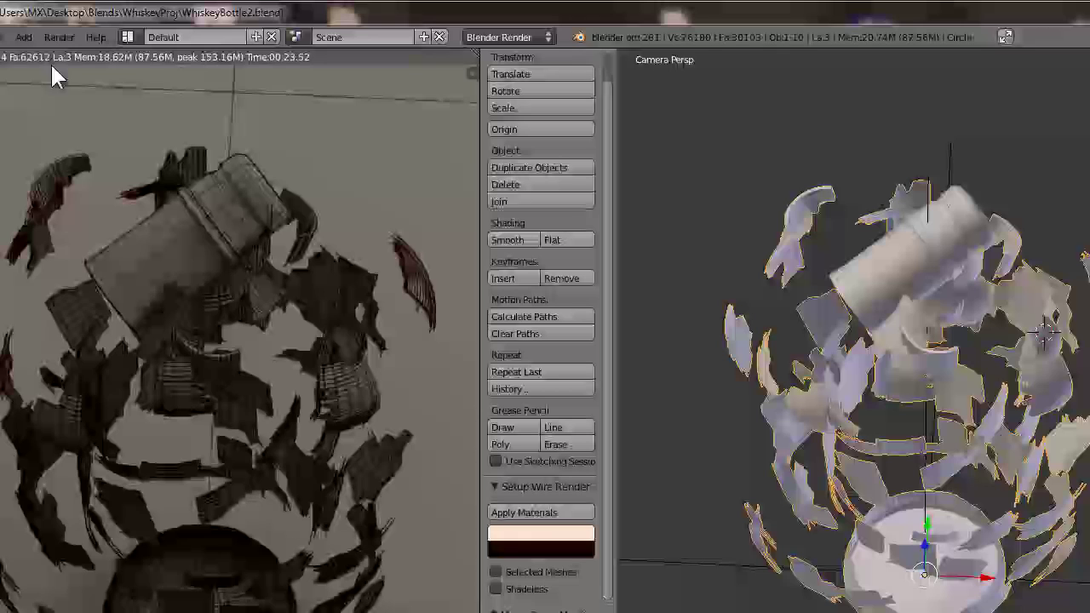
click(5, 36)
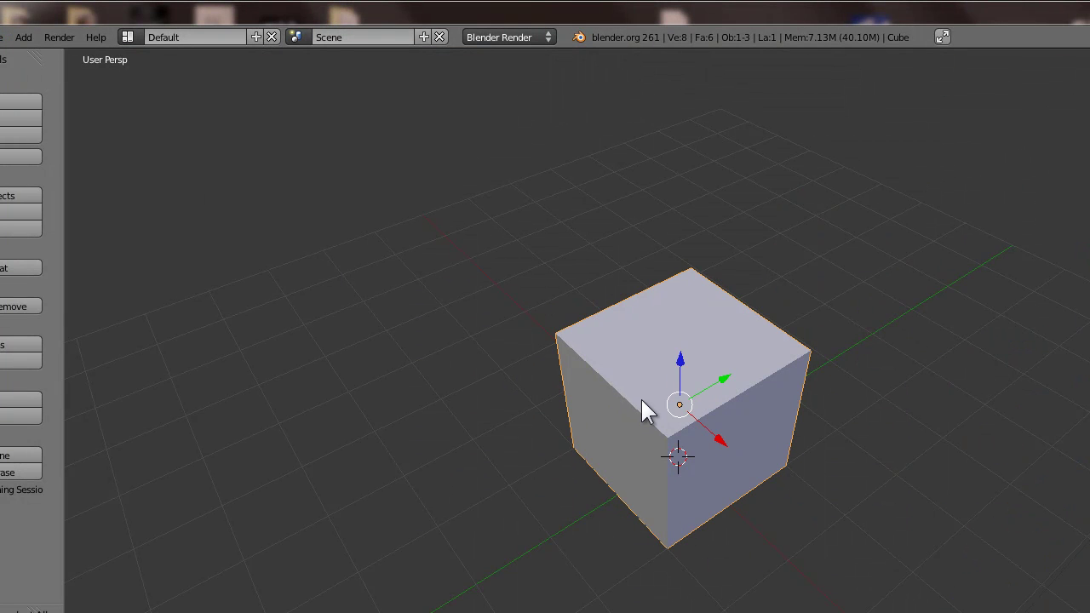
key(Tab)
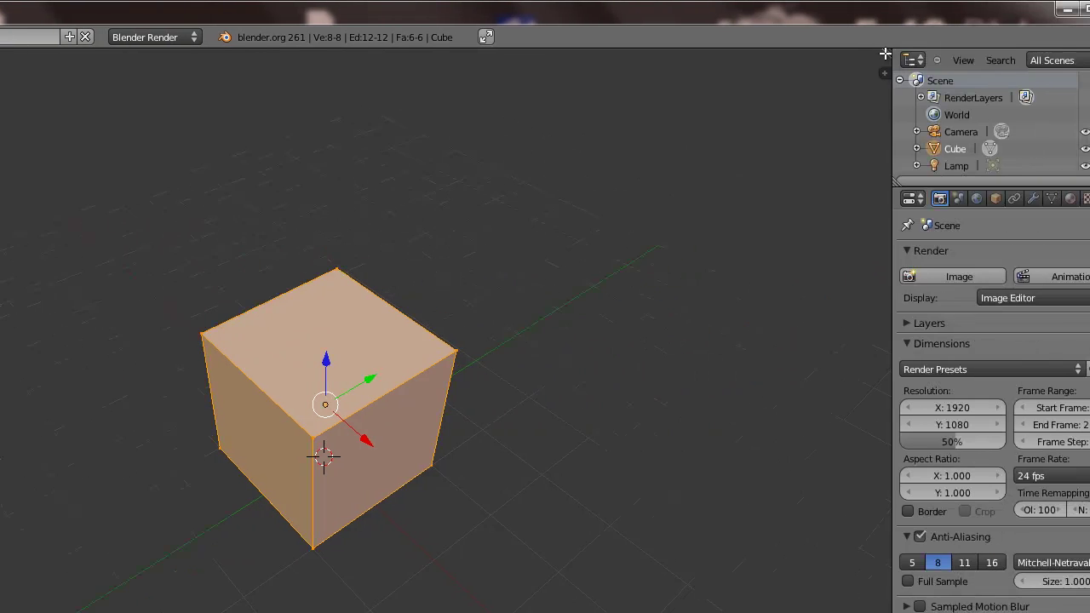
key(t)
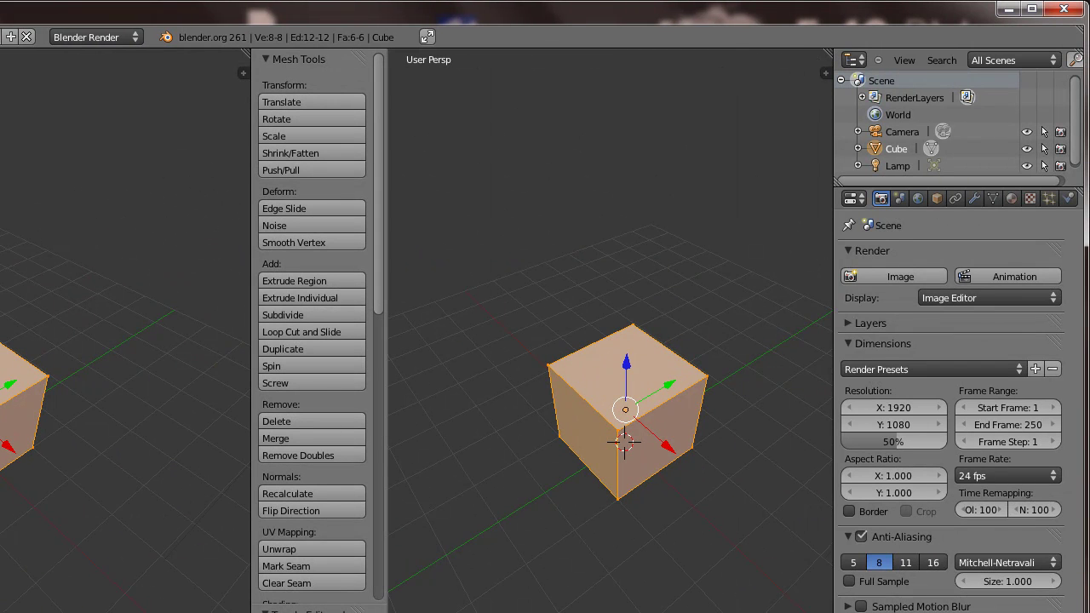
- Change the second 3D view to a UV/Image Editor
click(322, 495)
click(395, 495)
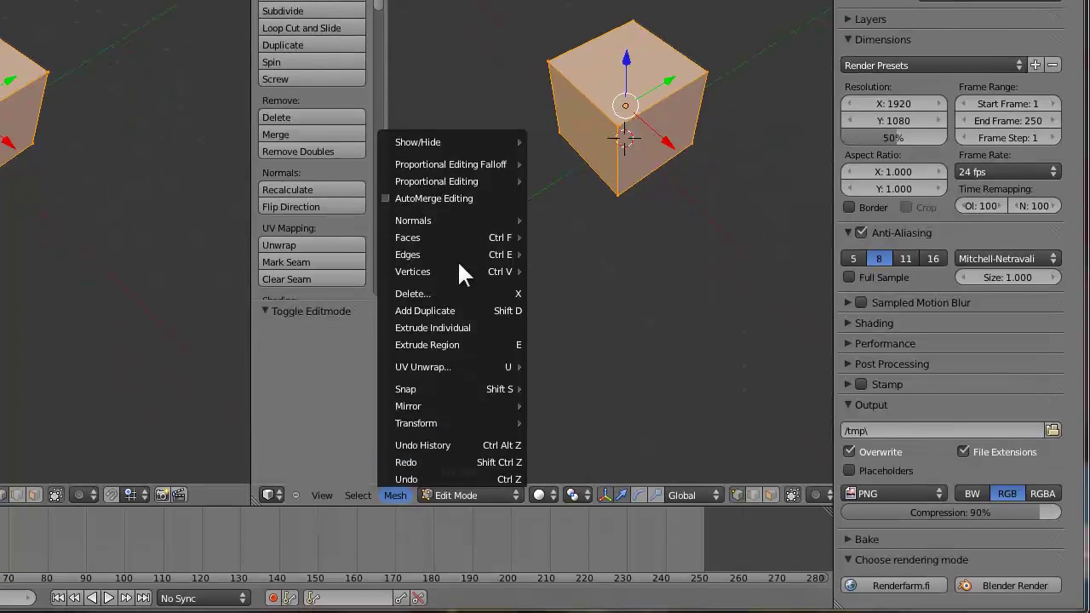
click(271, 495)
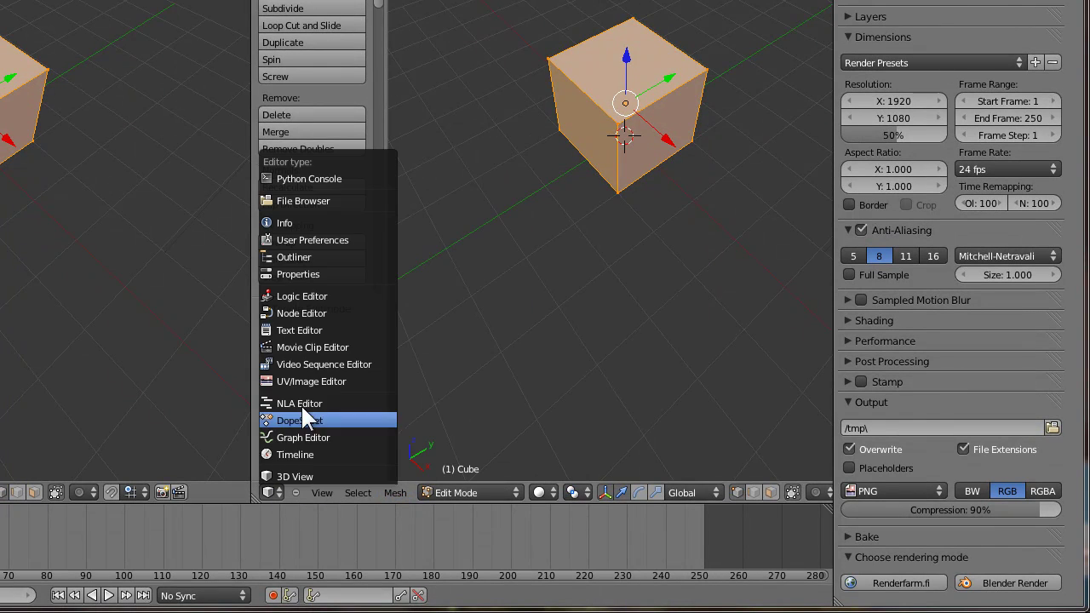
click(301, 381)
- Create a new 1024 × 1024 black image with alpha named CubeUV
click(439, 493)
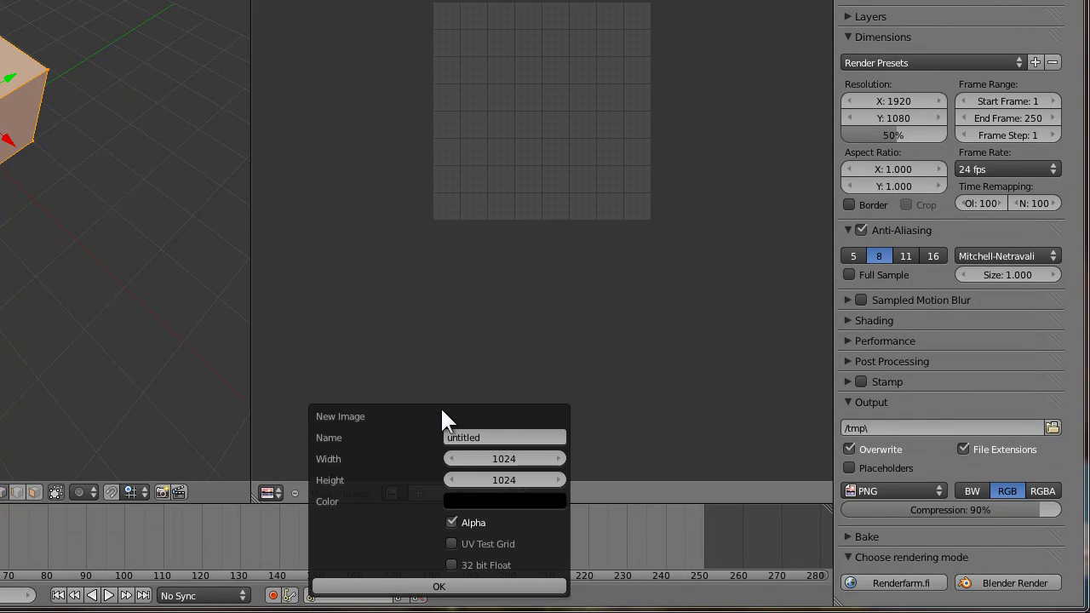
click(484, 437)
text(c)
key(Tab)
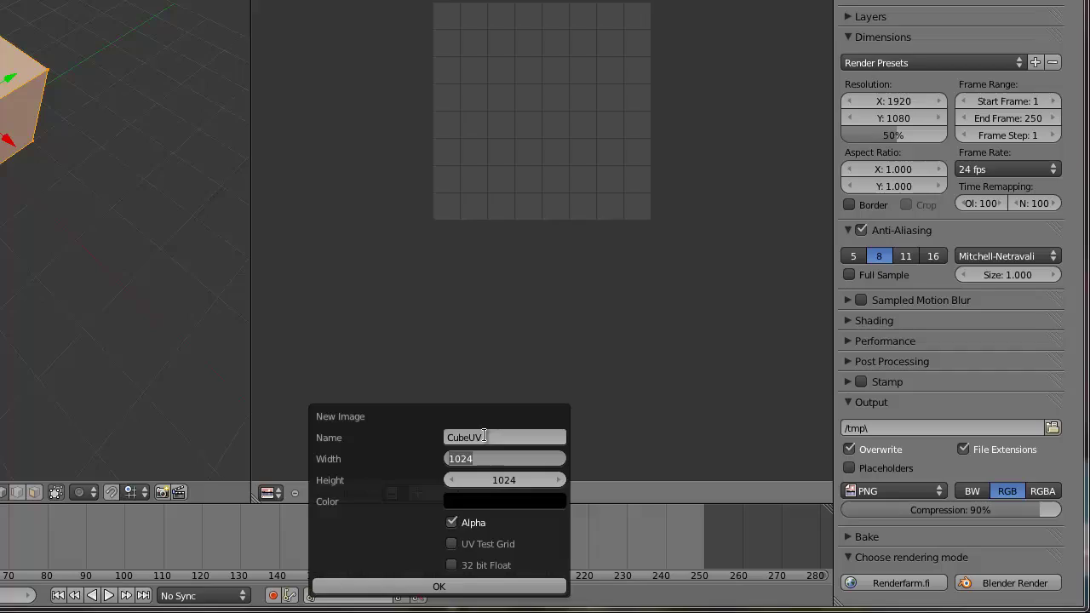
click(452, 588)
scroll(382, 336, down, 3)
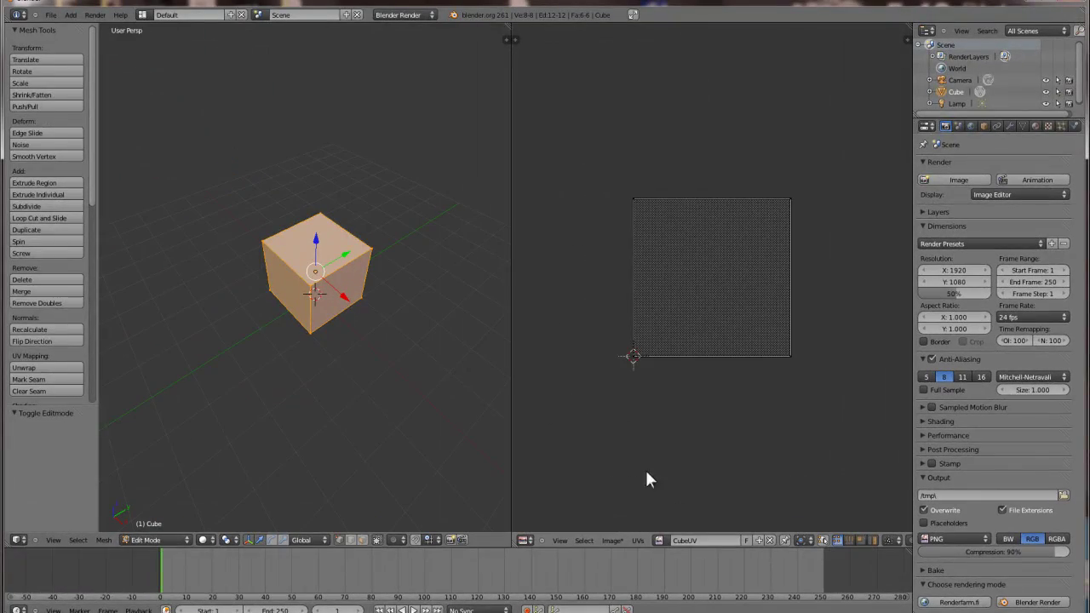
- Enable Image Painting for the CubeUV image, then maximize the image editor and display its paint properties
scroll(679, 397, up, 3)
click(558, 540)
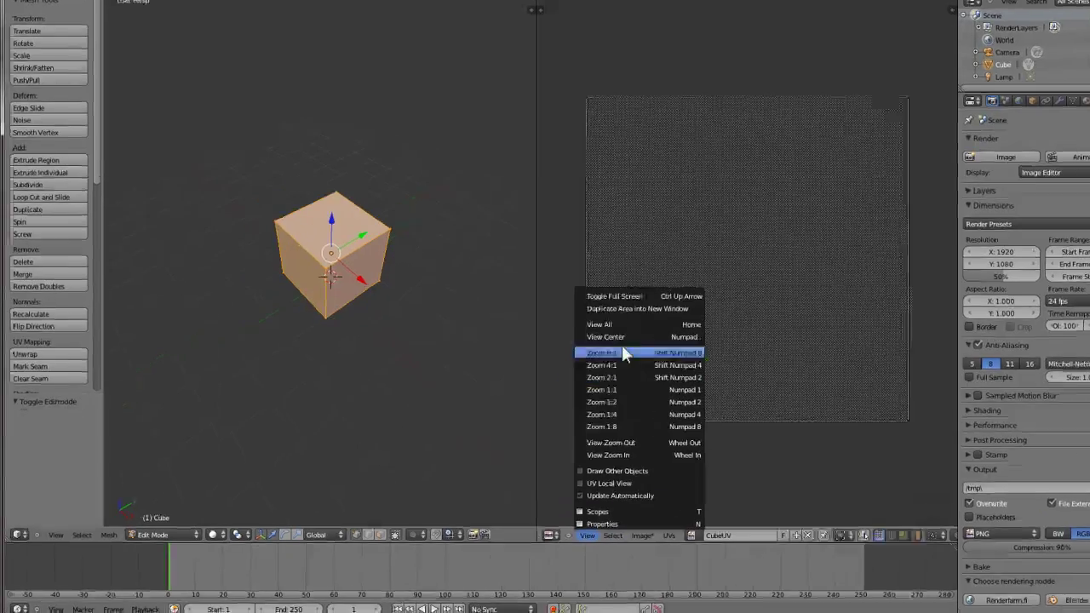
click(583, 542)
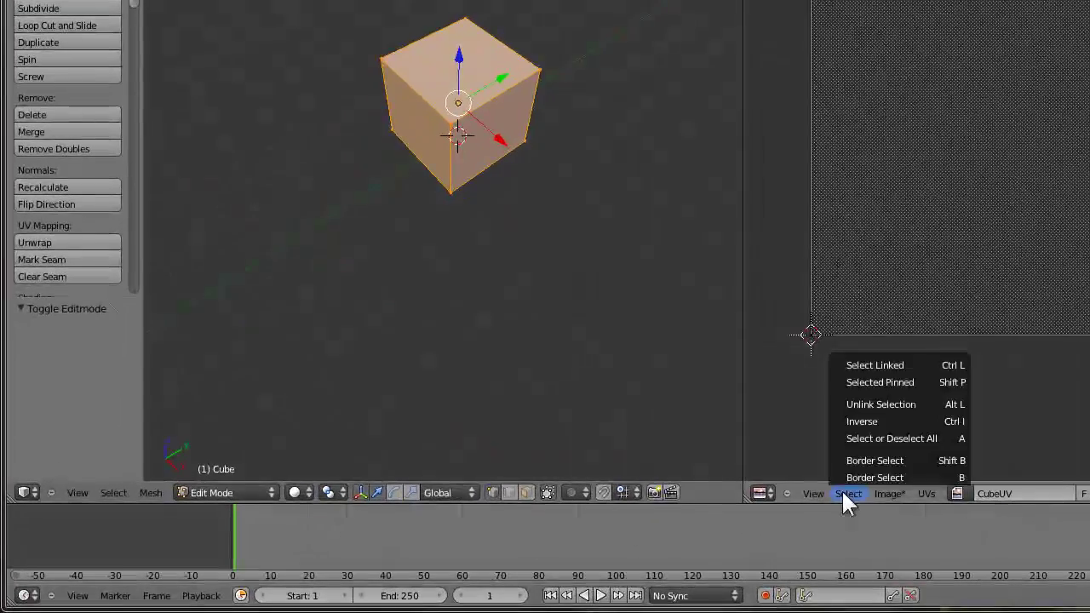
mouse_move(886, 495)
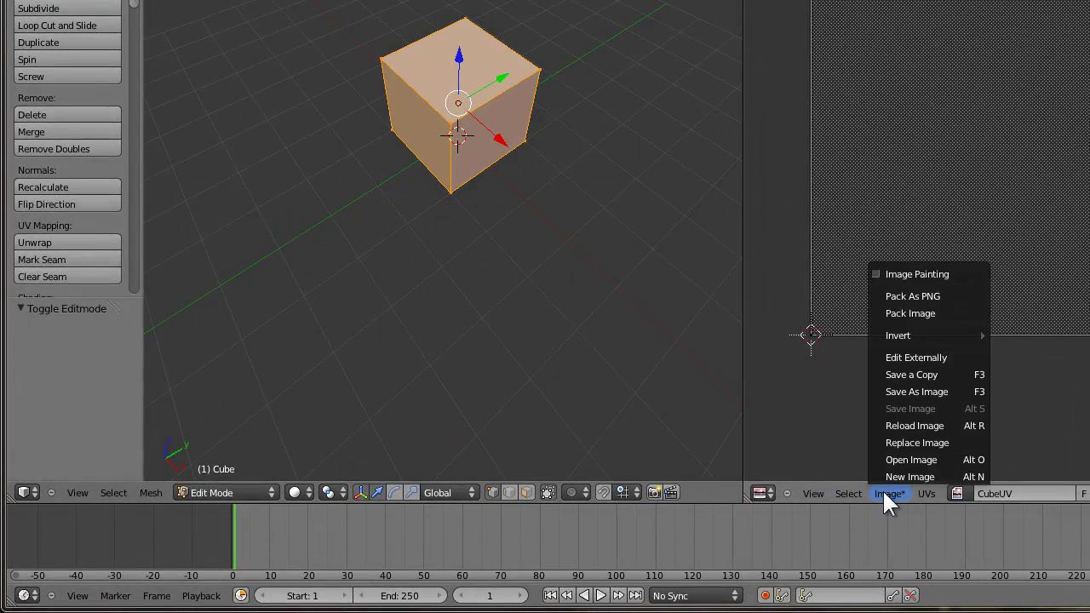
click(887, 275)
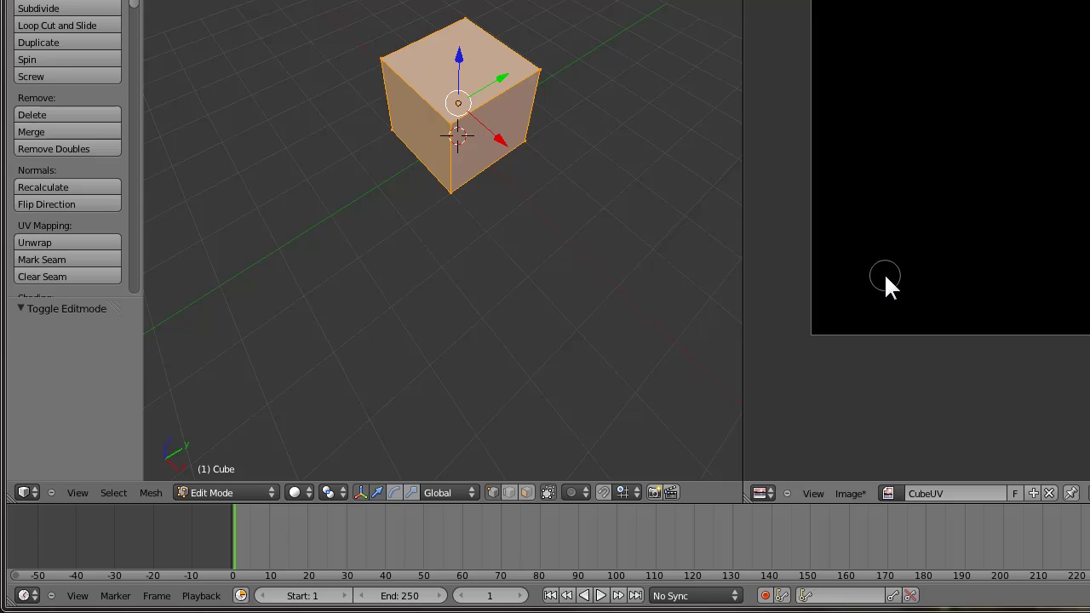
key(ctrl+Up)
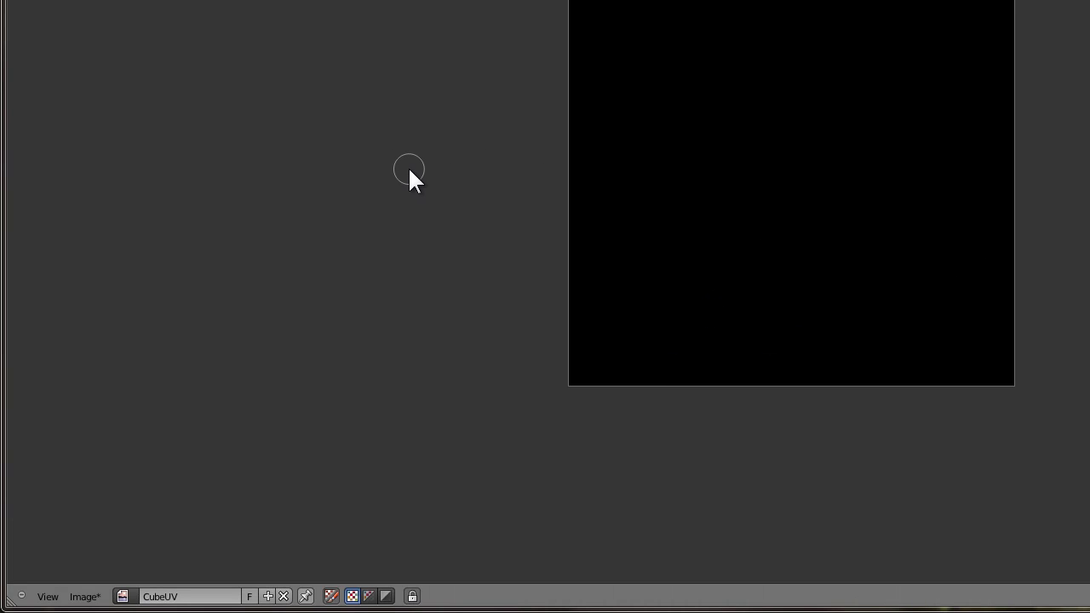
key(n)
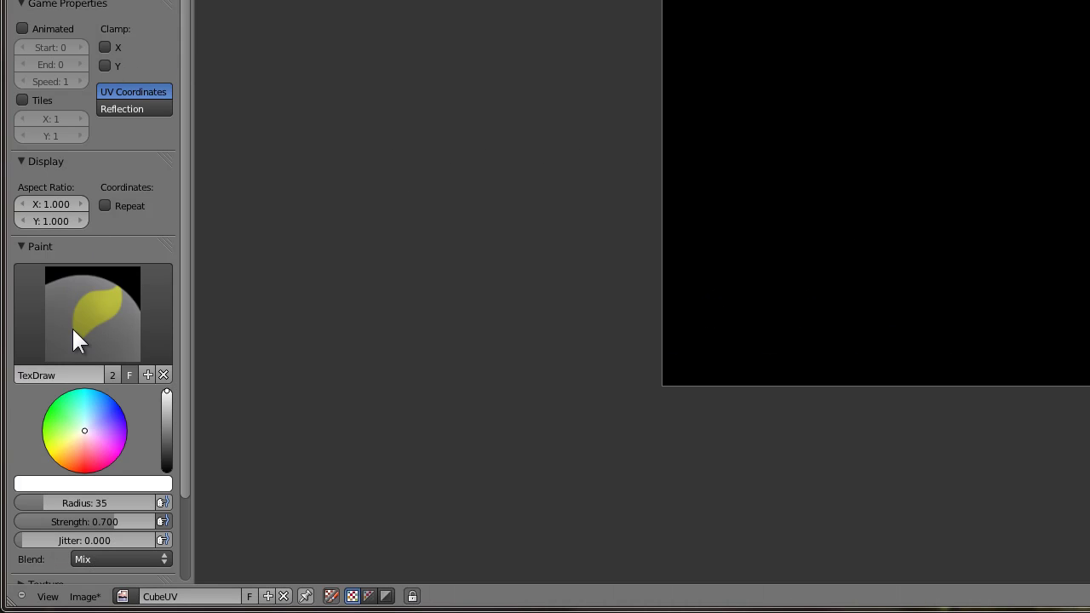
- Set the TexDraw brush to near-white with a radius of 179 and paint over the entire CubeUV image
drag(72, 444, 12, 475)
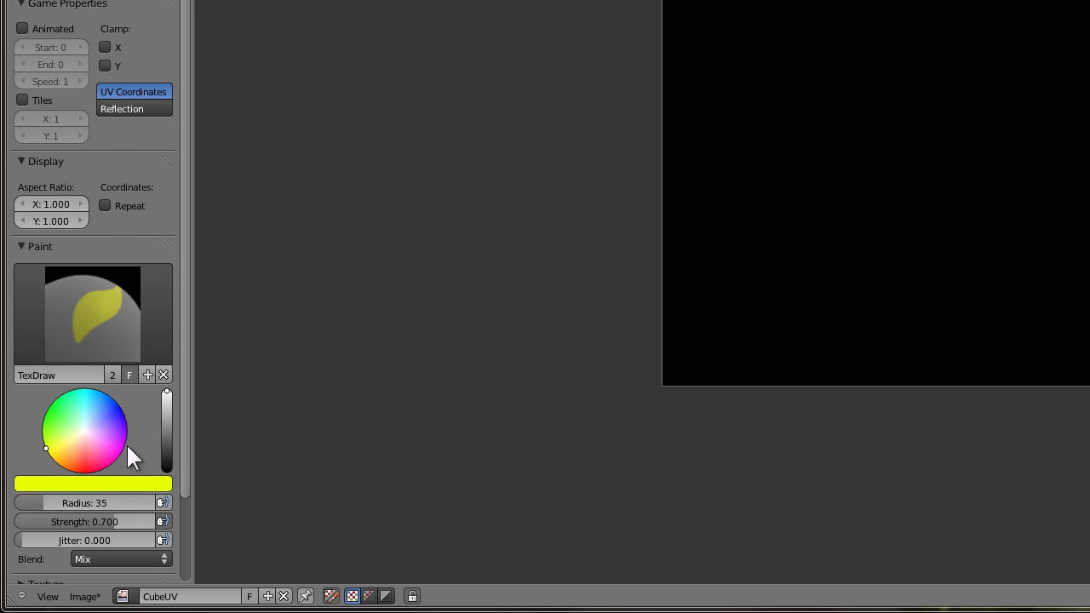
click(82, 433)
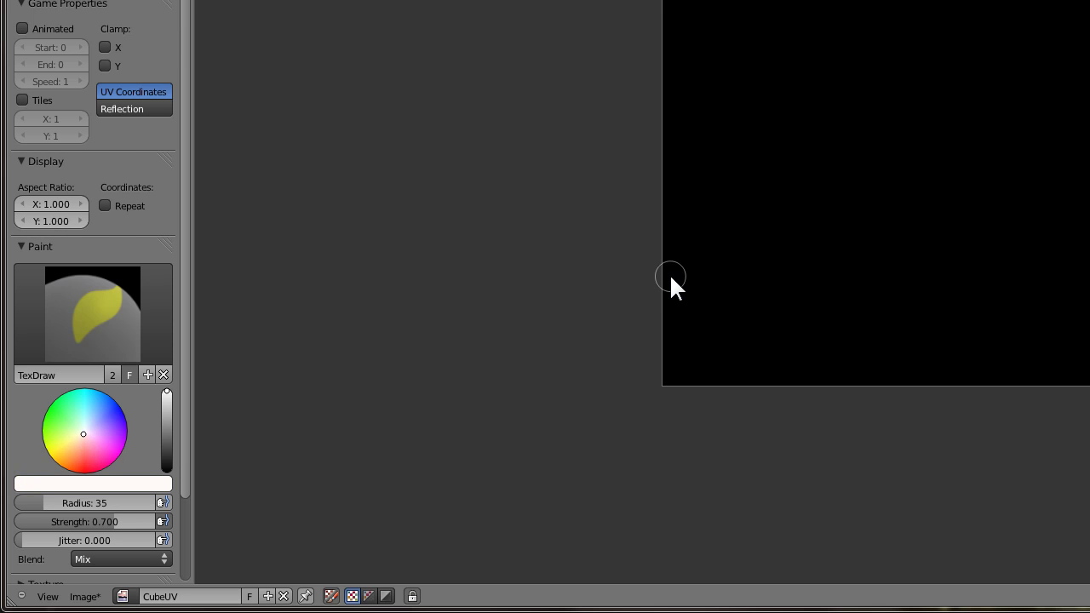
key(f)
click(733, 284)
mouse_move(720, 319)
mouse_down()
mouse_move(577, 409)
mouse_move(671, 17)
mouse_move(640, 309)
mouse_move(494, 229)
mouse_move(616, 175)
mouse_move(750, 183)
mouse_move(775, 379)
mouse_move(676, 448)
mouse_move(468, 456)
mouse_move(692, 415)
mouse_move(730, 372)
mouse_move(506, 397)
mouse_move(555, 312)
mouse_move(791, 314)
mouse_move(440, 367)
mouse_move(689, 319)
mouse_move(499, 242)
mouse_move(544, 283)
mouse_move(759, 253)
mouse_move(542, 213)
mouse_move(643, 217)
mouse_up()
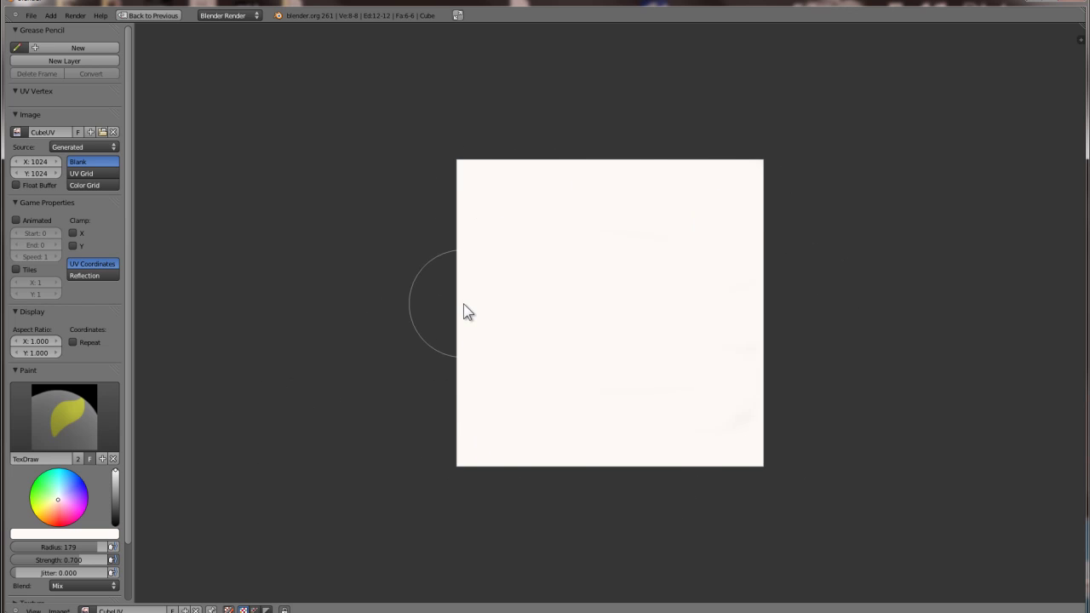
- Restore the split layout and save the painted image as CubeUV.png in the WhiskeyProj folder
key(shift+F5)
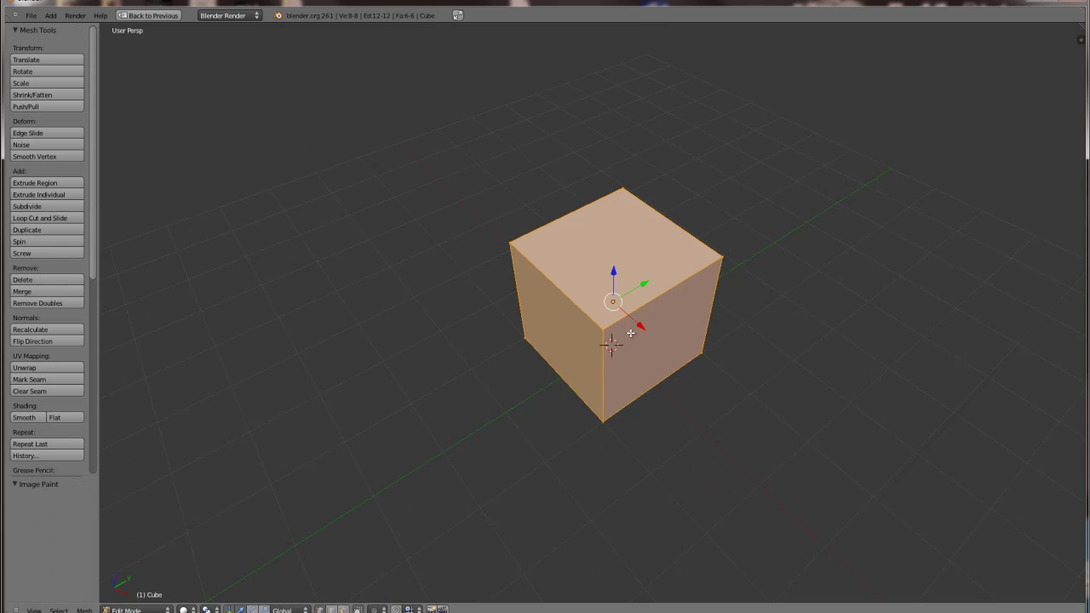
key(ctrl+Up)
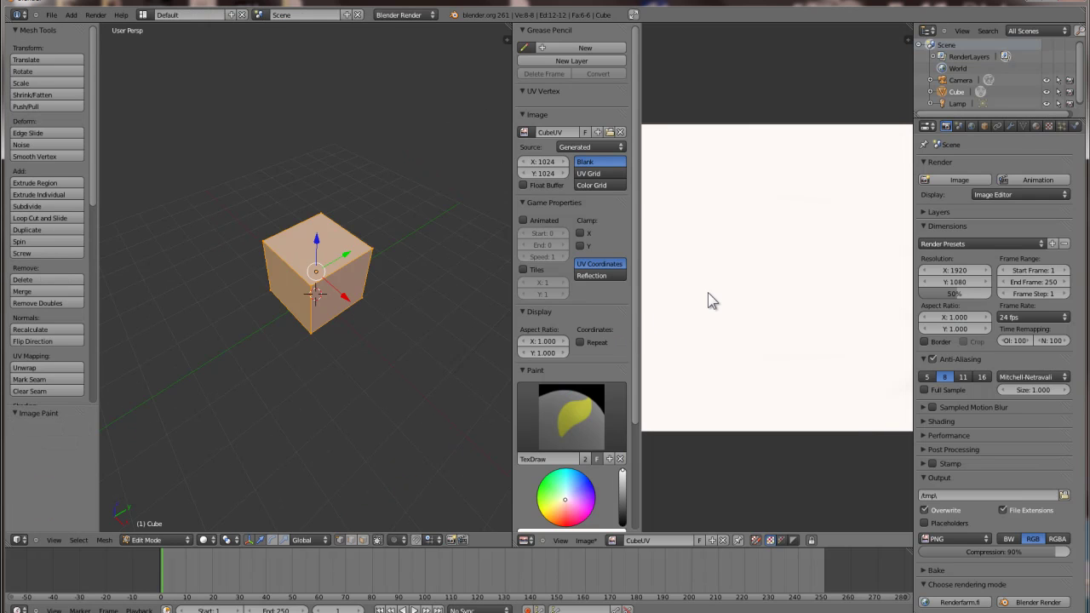
key(F3)
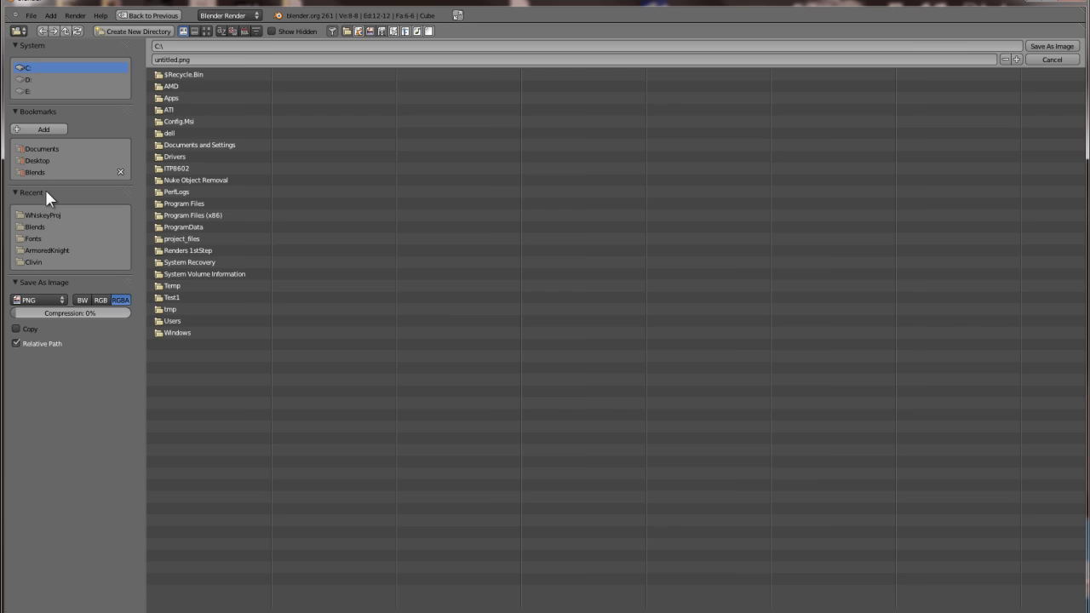
click(42, 215)
click(191, 60)
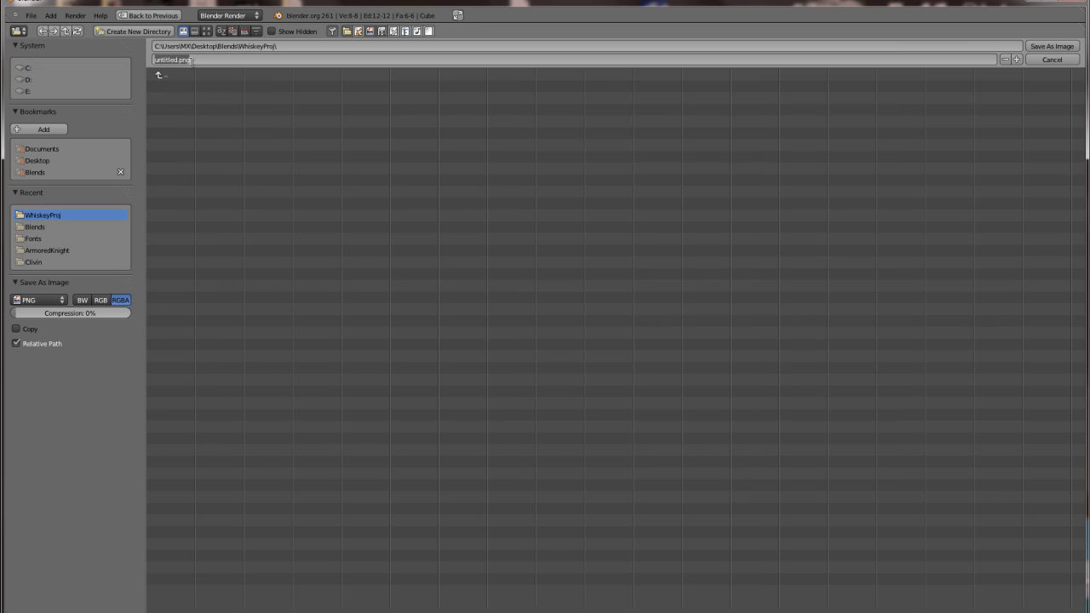
text(c)
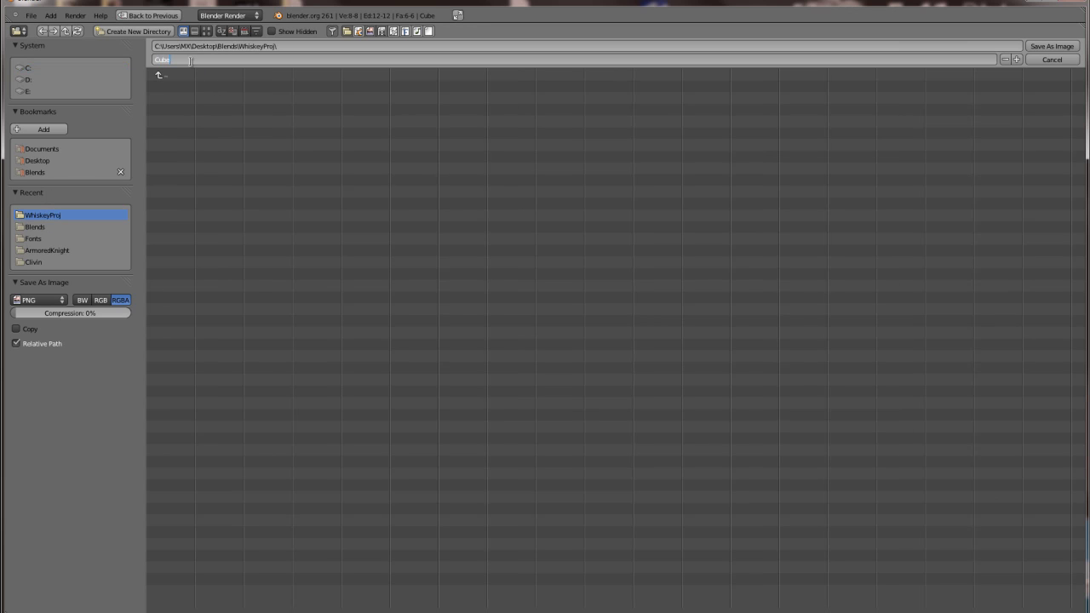
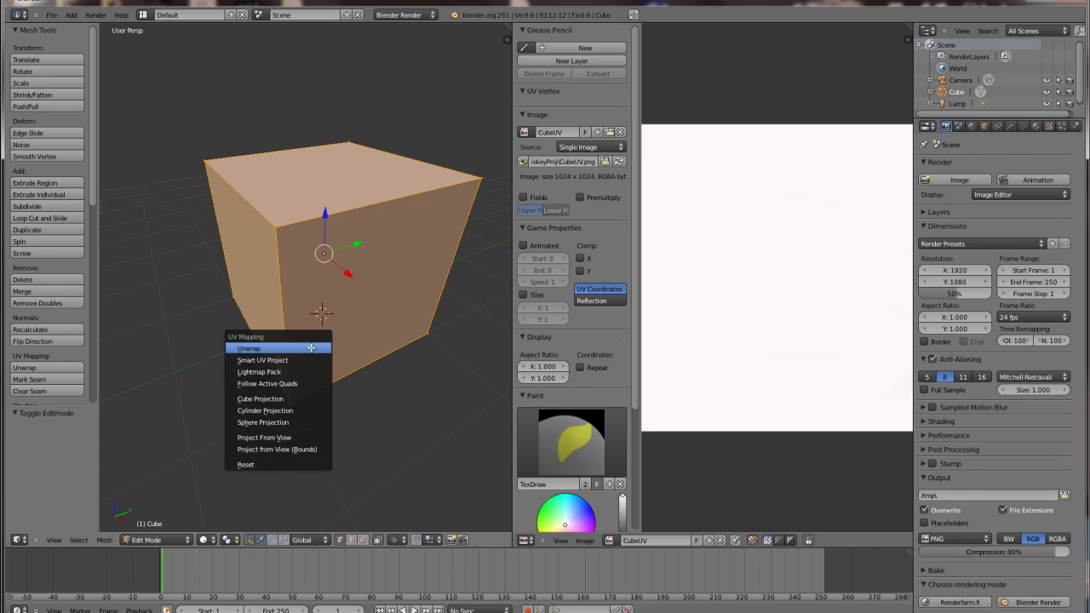
- Unwrap the whole cube with Smart UV Project, using an angle limit of 66 and an island margin of 0
click(299, 356)
click(293, 419)
scroll(719, 330, down, 1)
scroll(720, 334, up, 1)
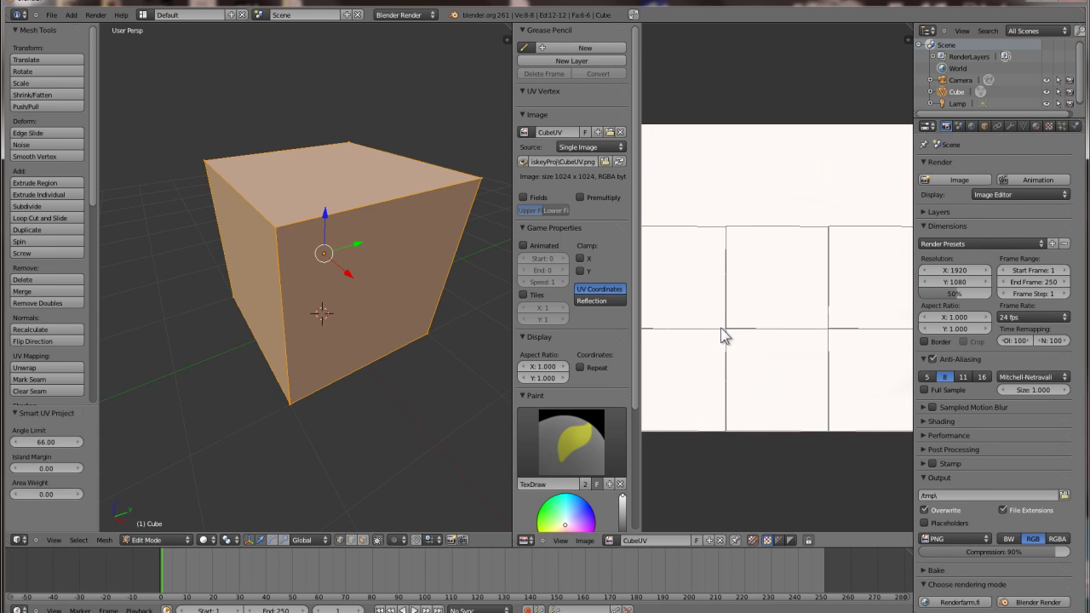
scroll(721, 335, up, 1)
- Switch the 3D view to textured shading, leave Edit Mode, deselect the cube, and examine the painted image on its faces
key(super)
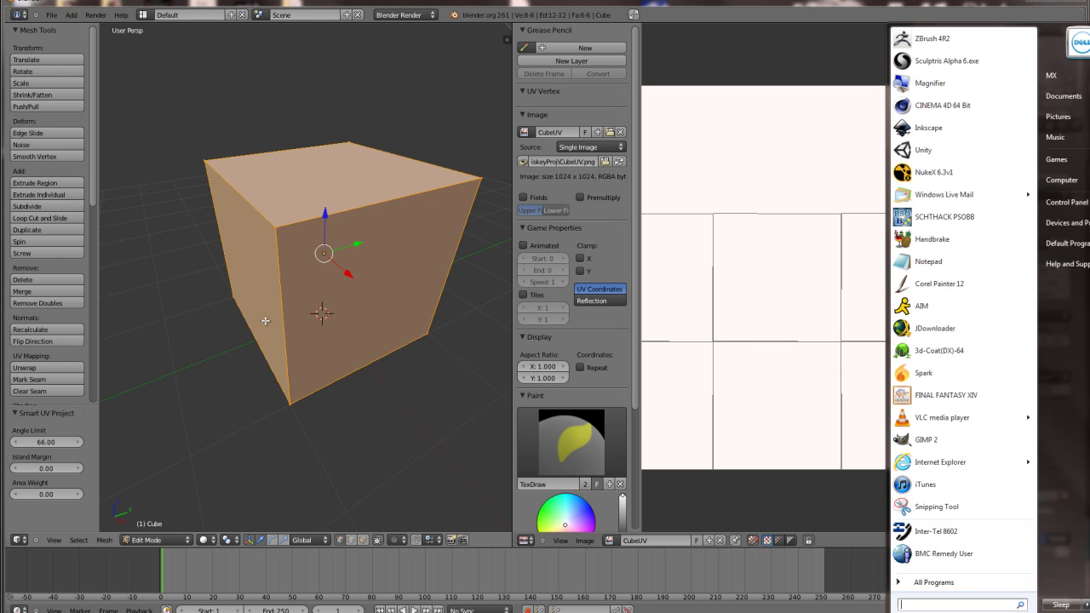
click(285, 311)
key(alt+z)
key(Tab)
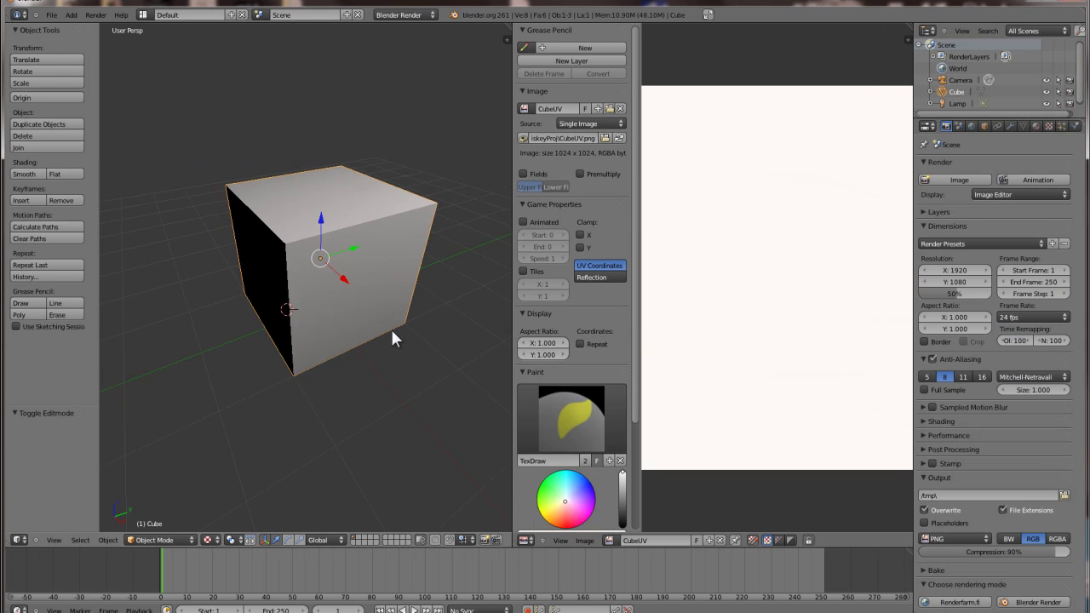
middle_drag(359, 337, 298, 365)
key(a)
scroll(317, 345, up, 5)
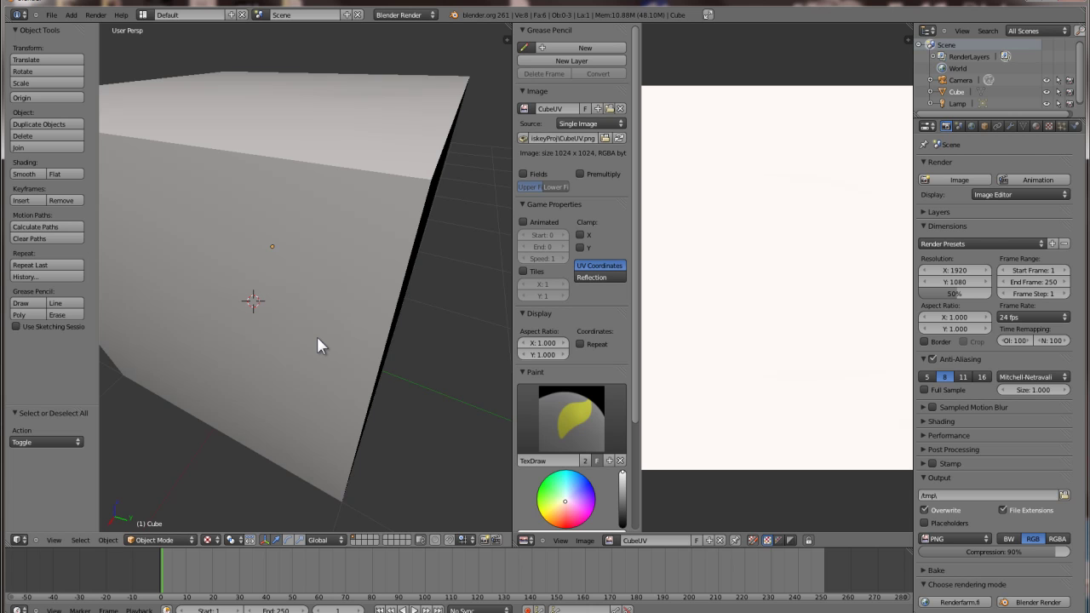
key(KP_8)
key(KP_6)
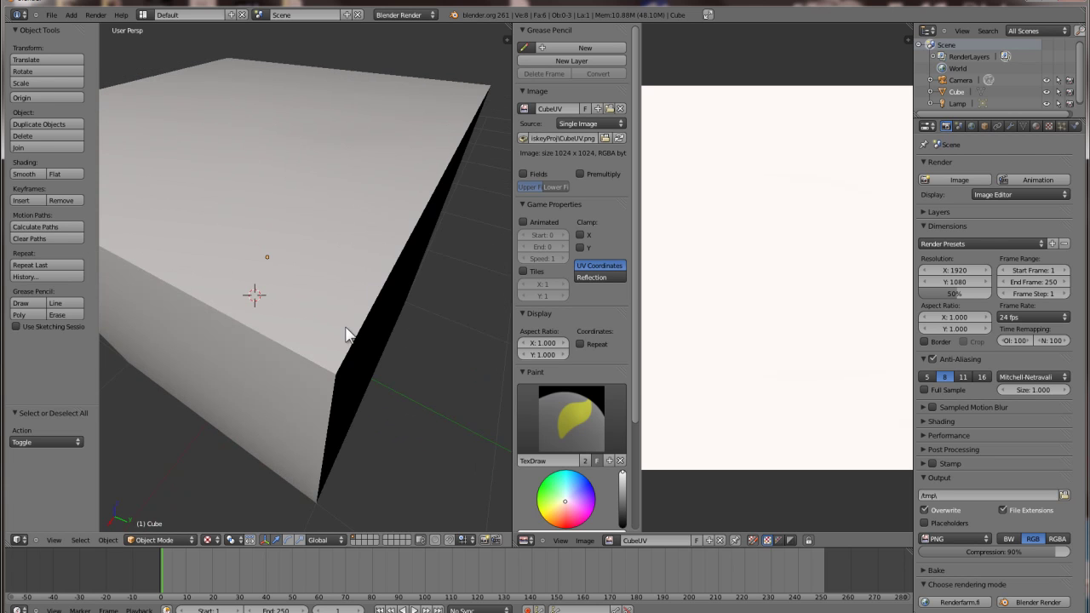
- Return the cube to Edit Mode and turn off Image Painting for the CubeUV image
key(Tab)
scroll(694, 380, down, 2)
scroll(730, 389, up, 2)
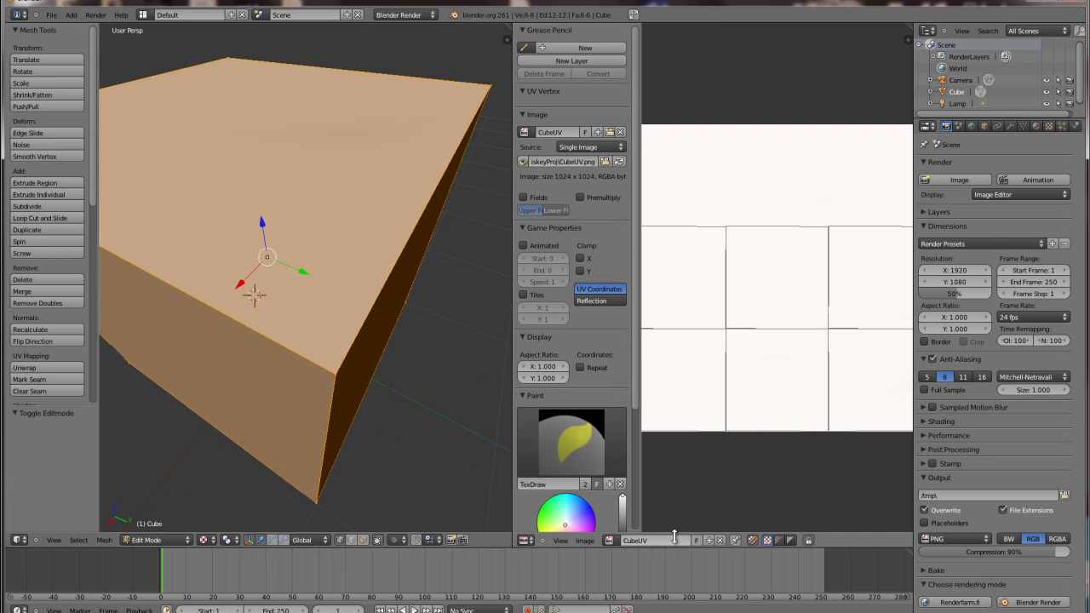
click(587, 540)
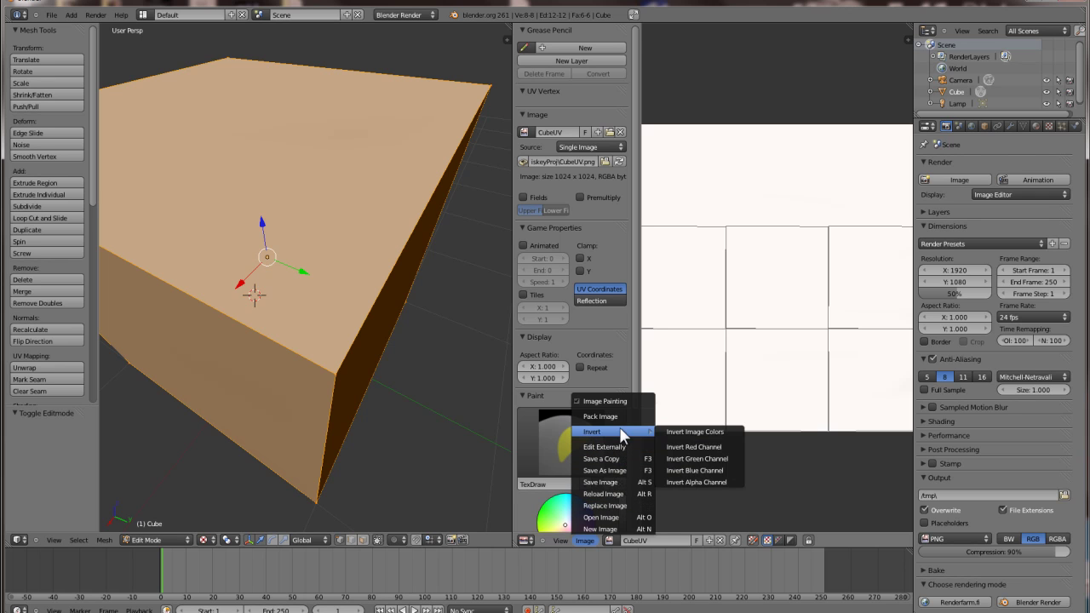
click(552, 540)
click(580, 542)
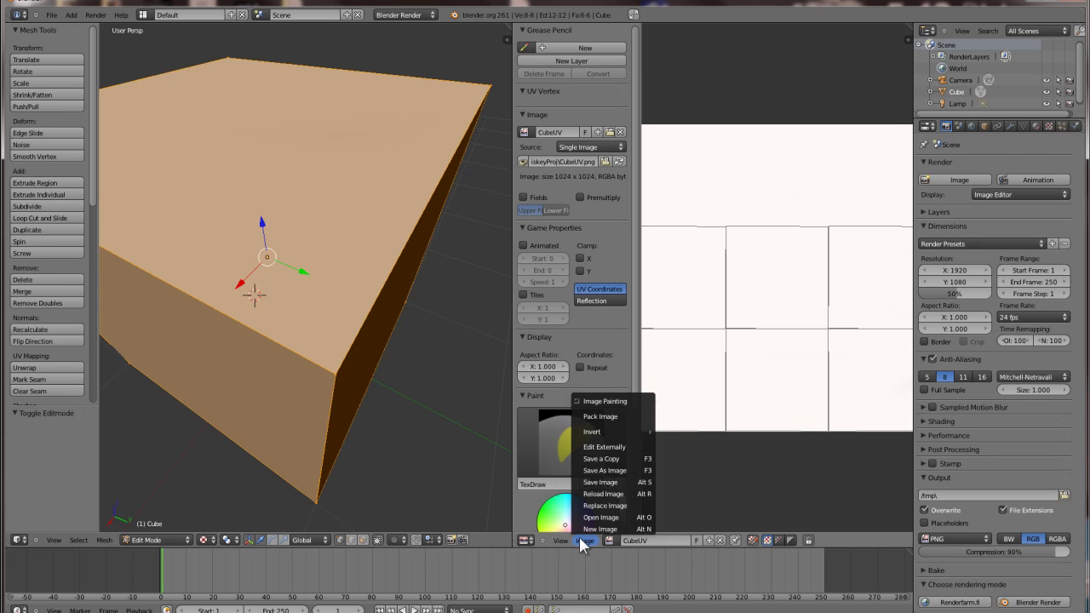
click(599, 400)
- Start a UV layout export for the cube and choose CubeUV.png in the WhiskeyProj folder
click(632, 536)
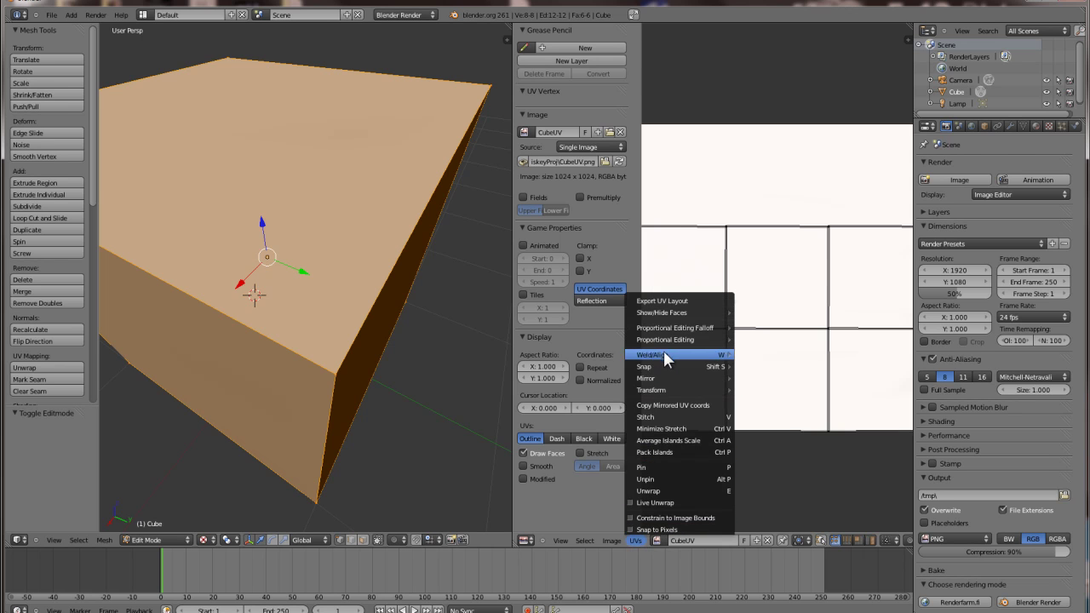
click(686, 301)
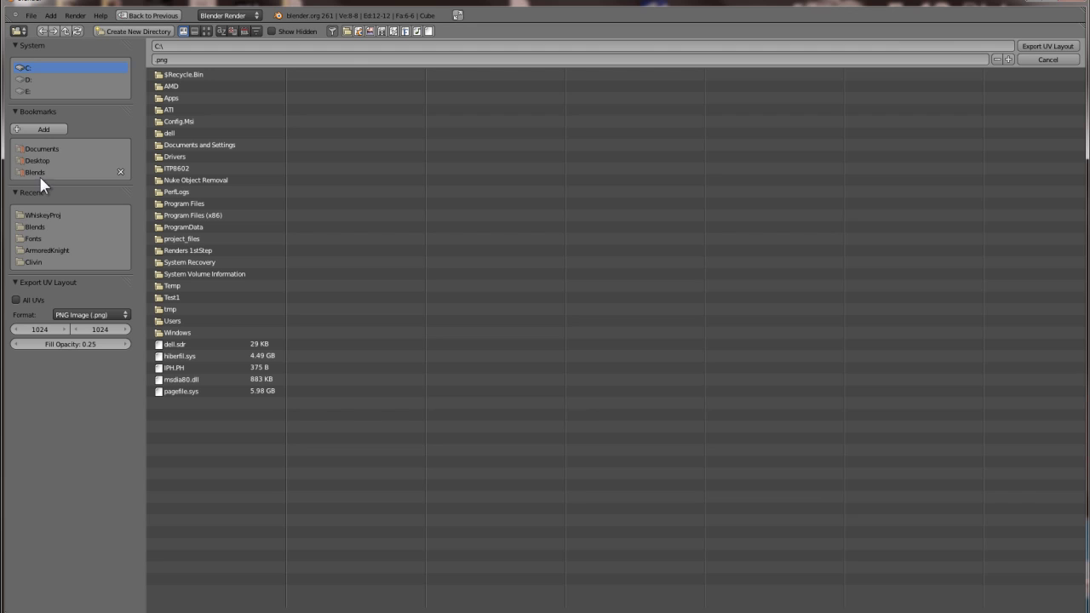
click(39, 212)
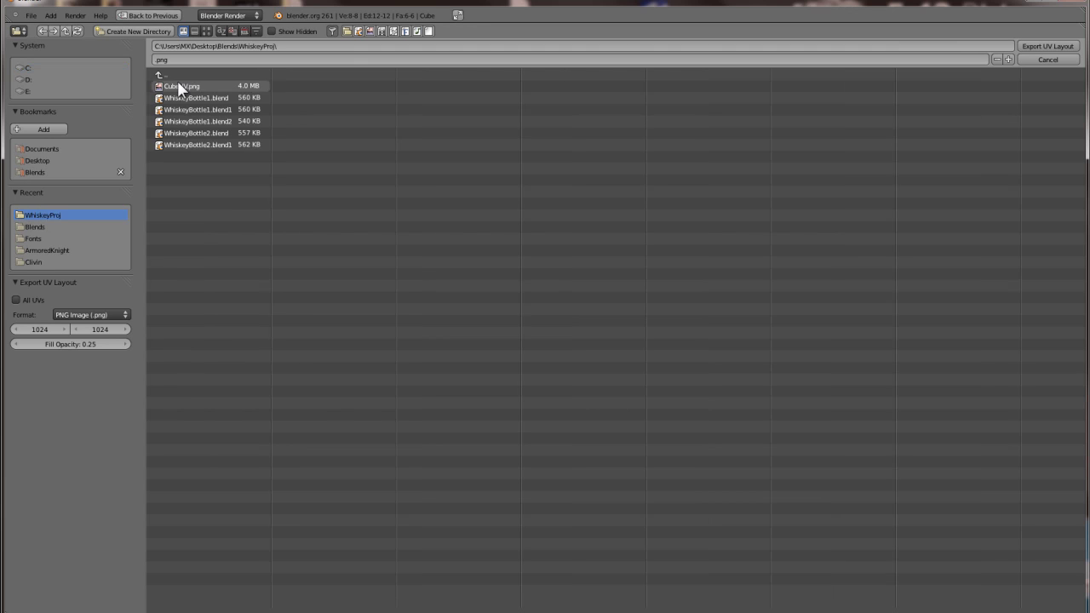
click(192, 83)
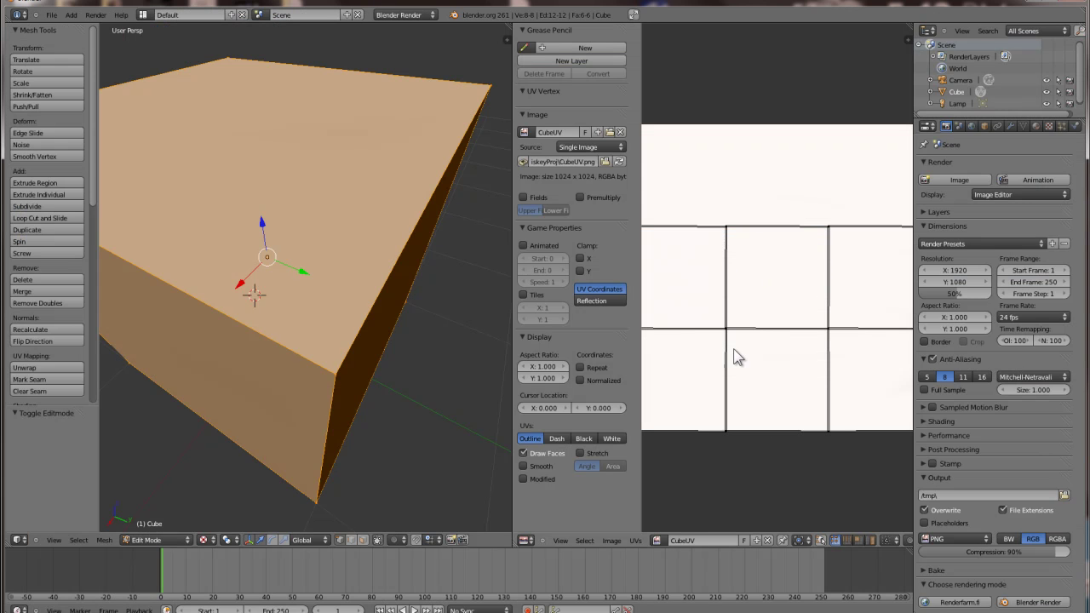
- Deselect all of the cube's geometry in Edit Mode and examine its shaded faces
key(Tab)
key(a)
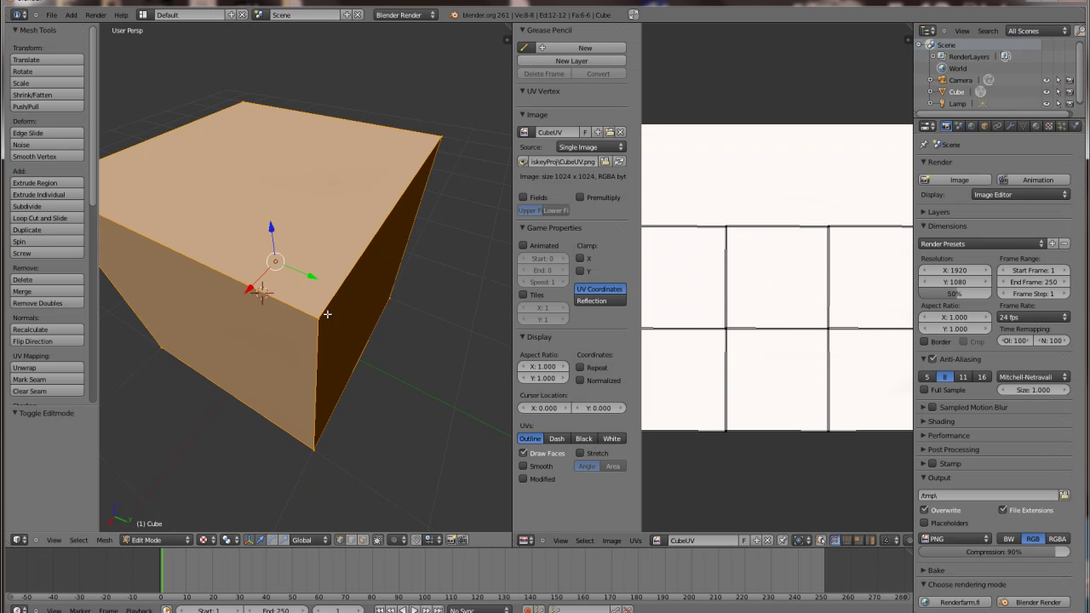
scroll(334, 330, down, 6)
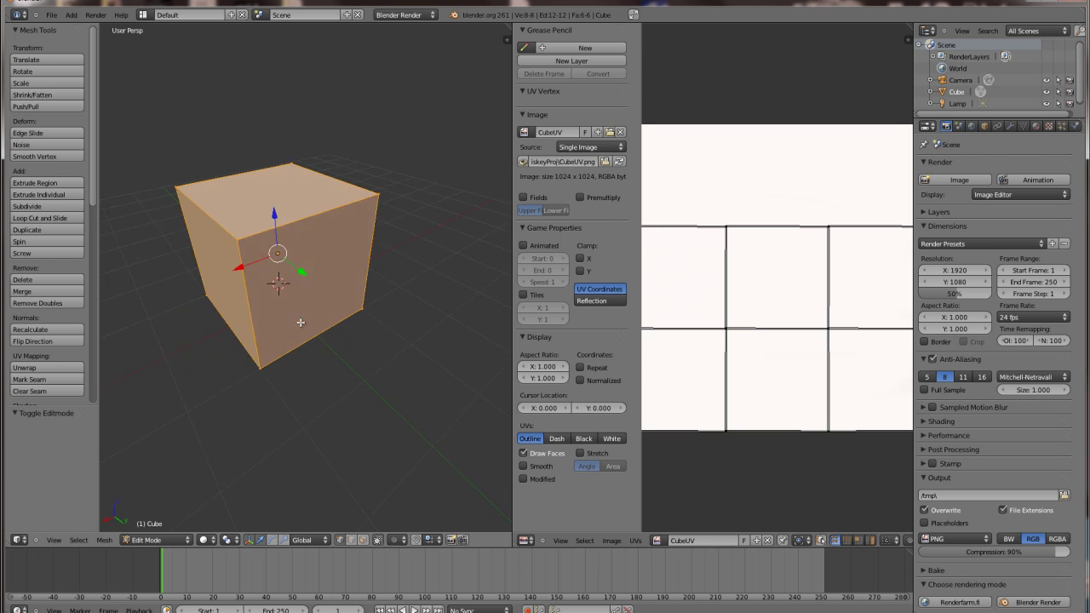
key(a)
scroll(267, 312, up, 8)
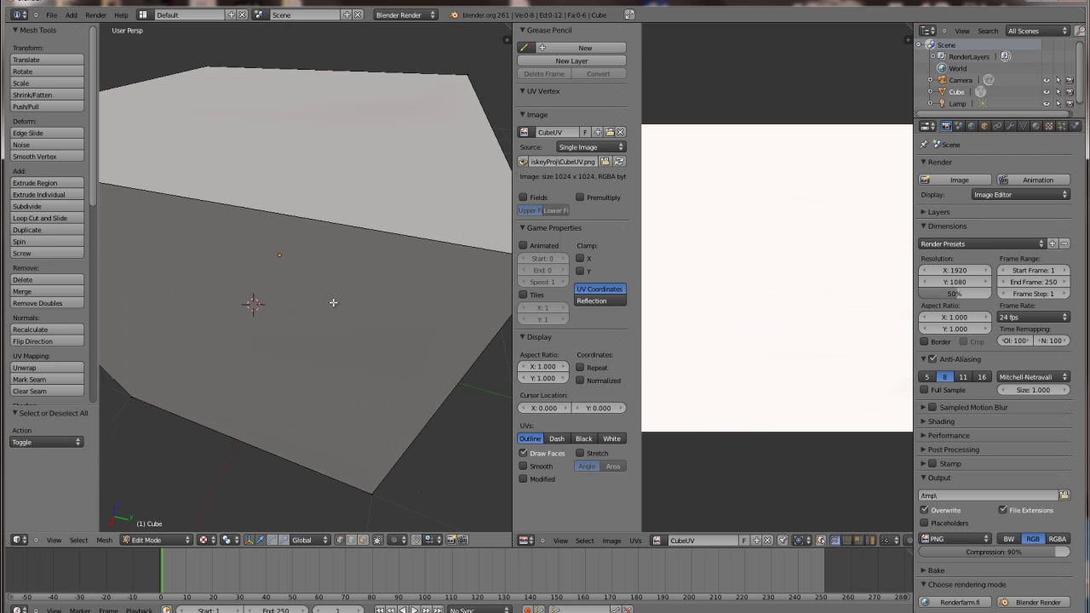
scroll(319, 300, down, 8)
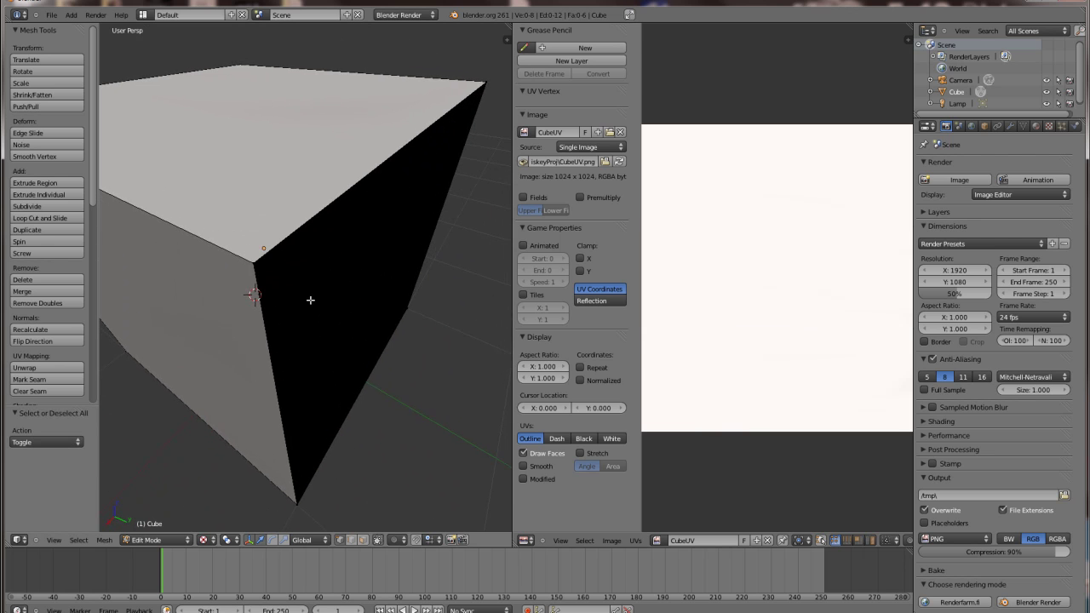
scroll(391, 296, down, 2)
- Set the cube material's texture to Image or Movie using the CubeUV image, with its mapping coordinates set to UV
click(1035, 126)
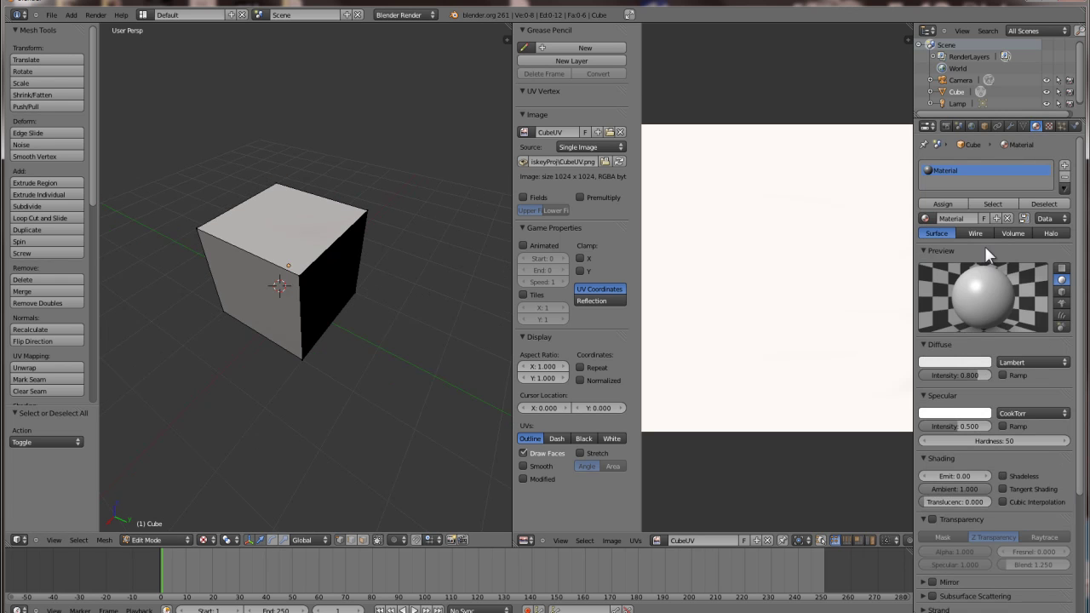
click(1048, 127)
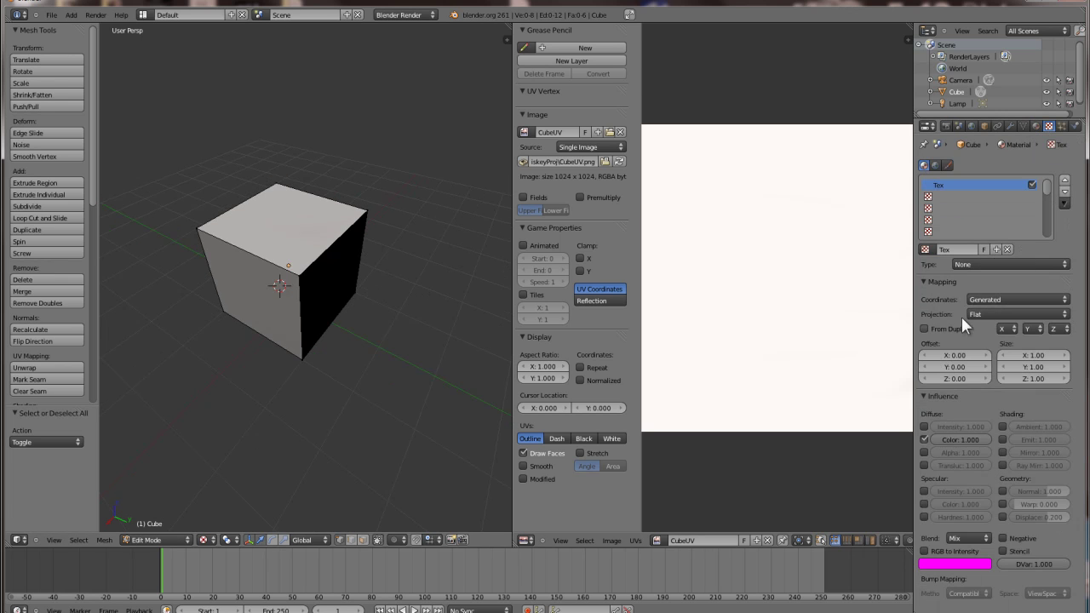
click(964, 265)
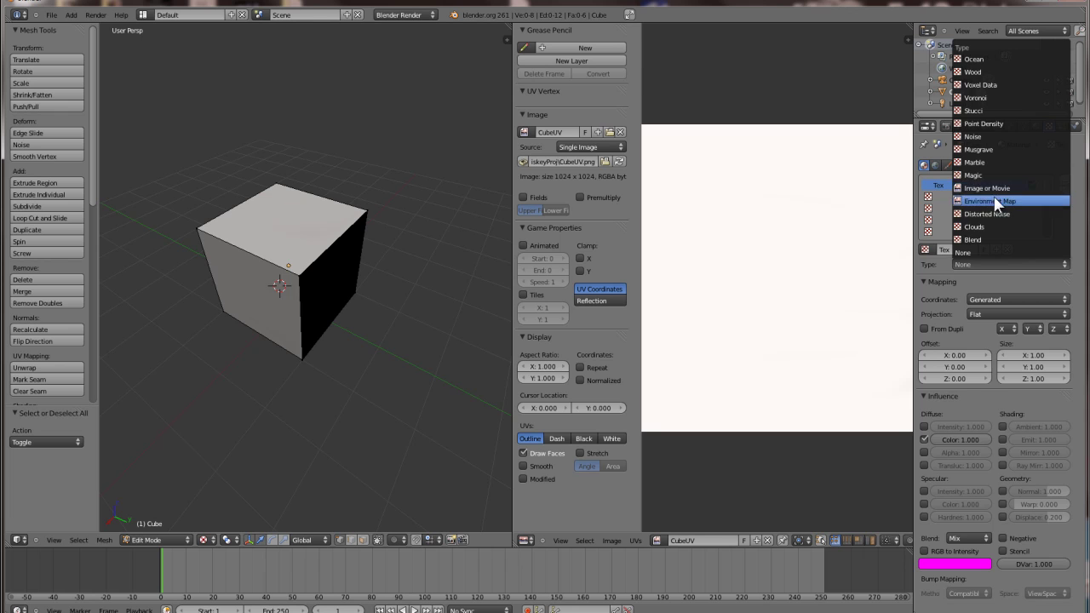
click(991, 189)
click(936, 434)
click(945, 450)
click(993, 579)
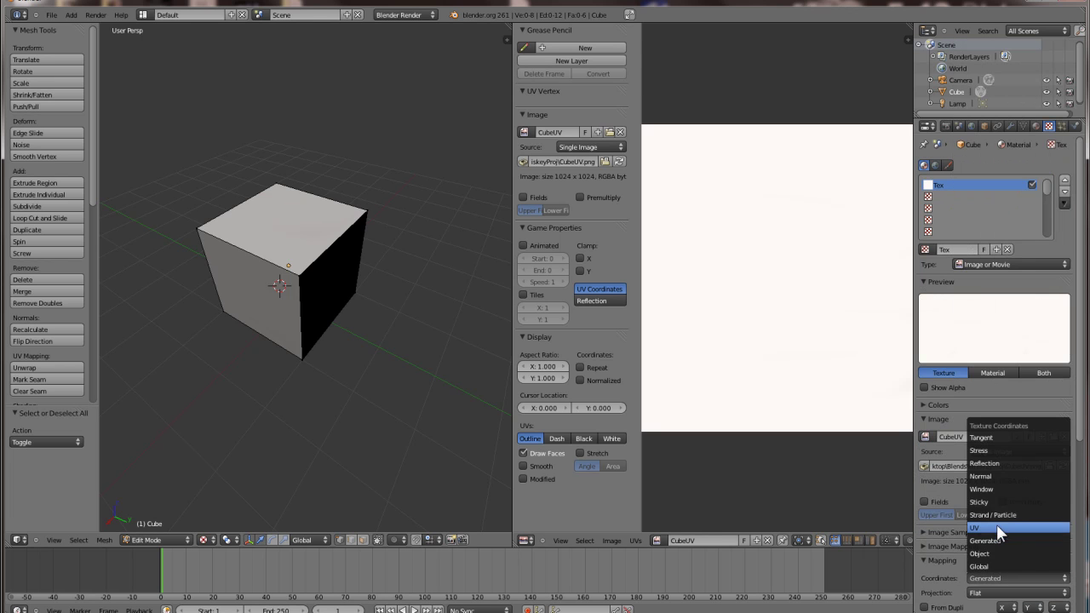
click(996, 527)
scroll(822, 373, down, 2)
scroll(818, 372, up, 2)
scroll(818, 372, down, 2)
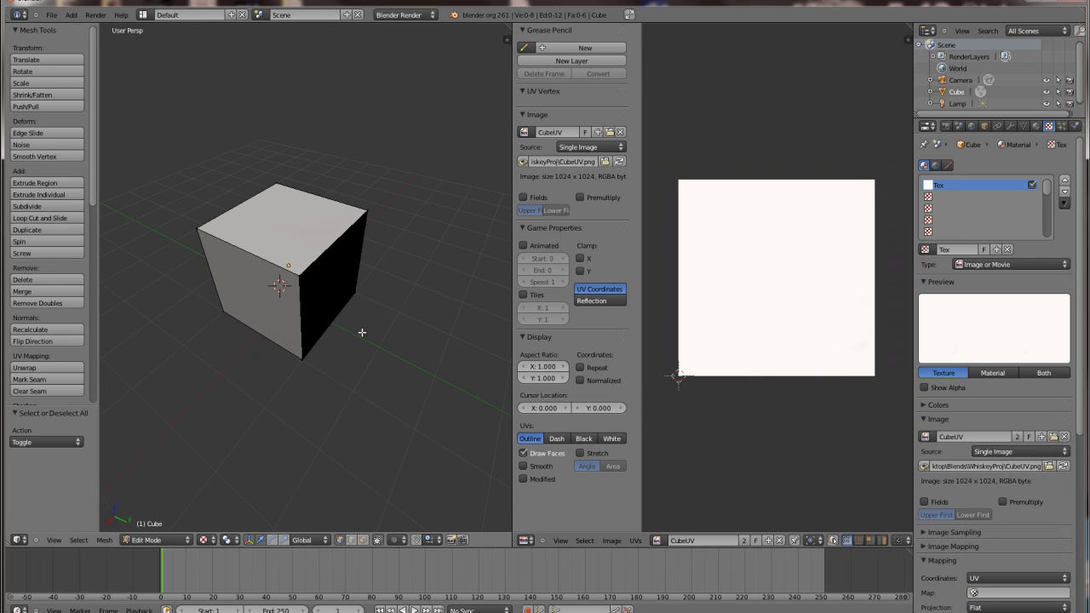
scroll(379, 378, up, 2)
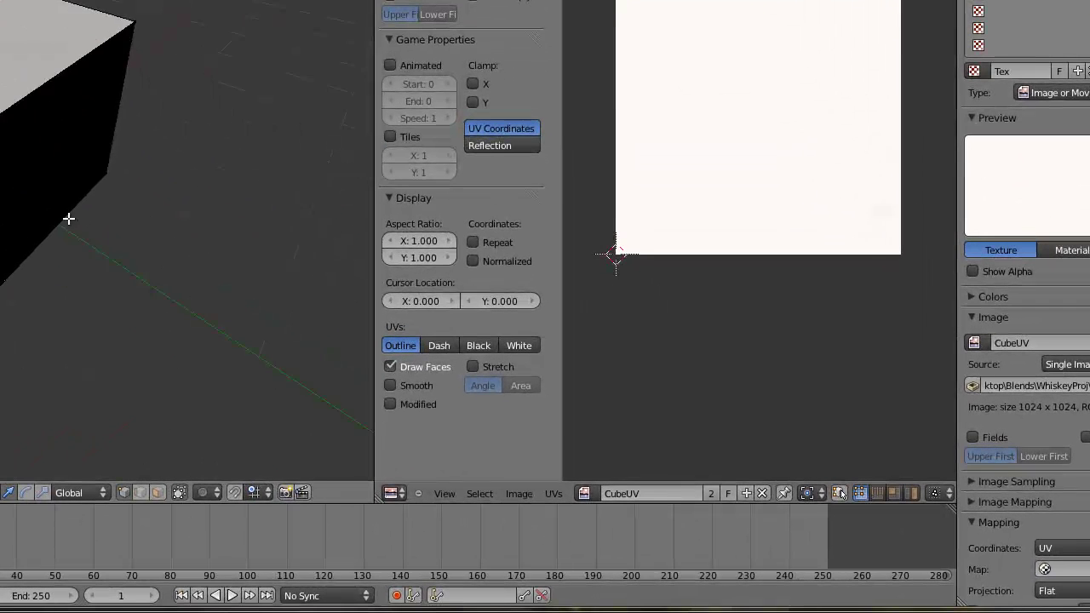
- Leave Edit Mode and duplicate the cube in place
key(n)
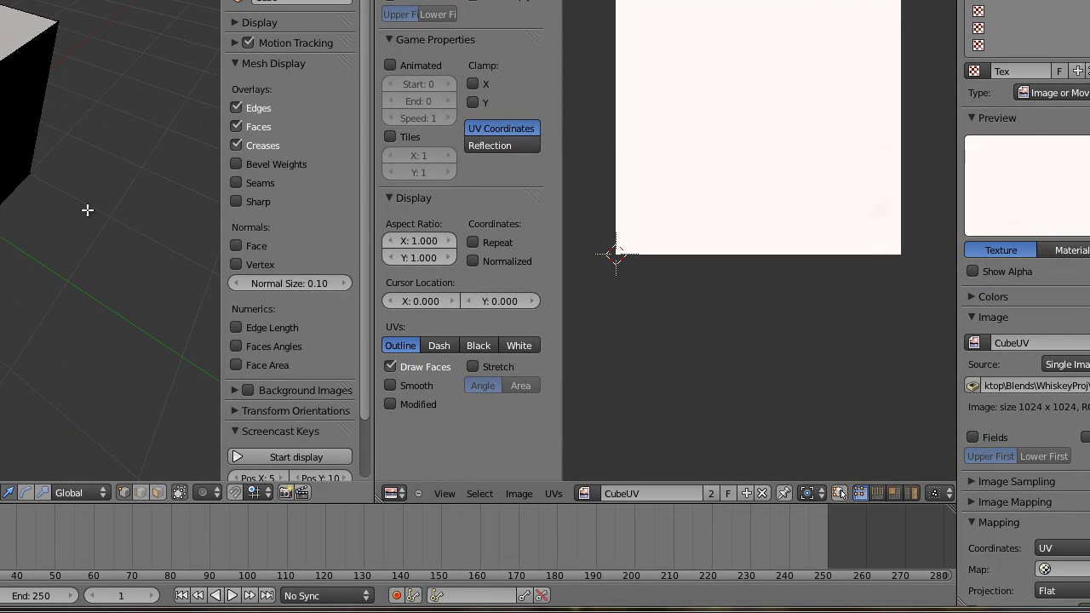
key(n)
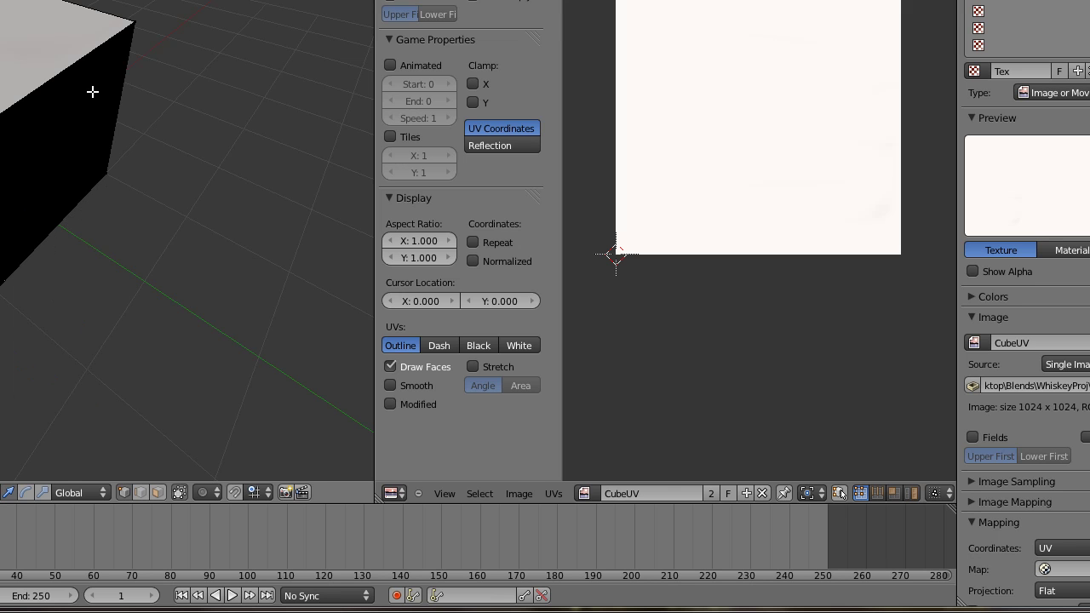
key(Tab)
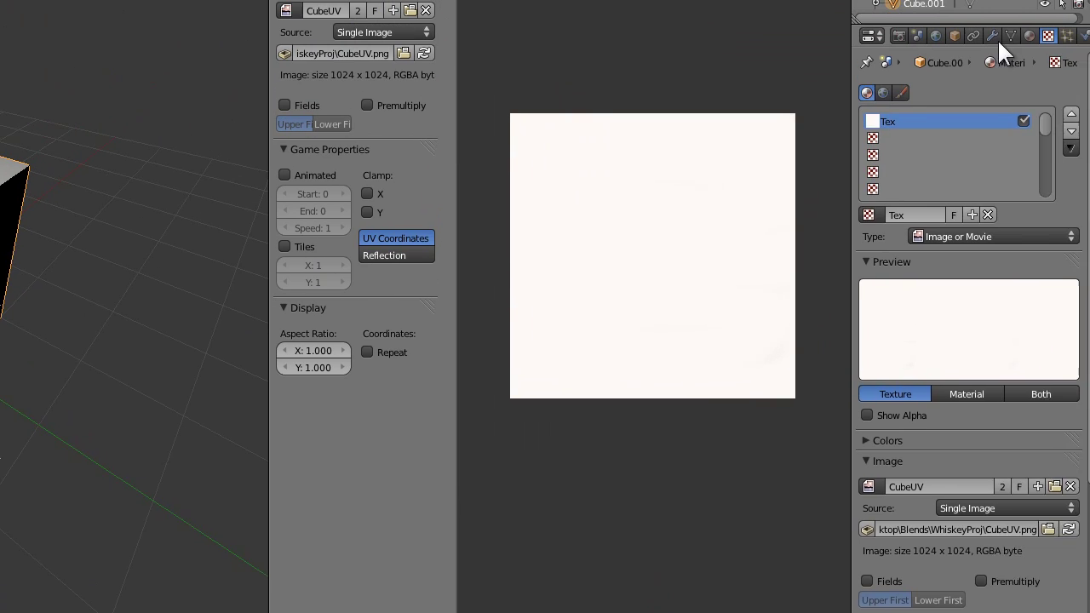
- Add a Shrinkwrap modifier to the duplicate, targeting Cube with Keep Above Surface enabled
click(974, 60)
click(946, 138)
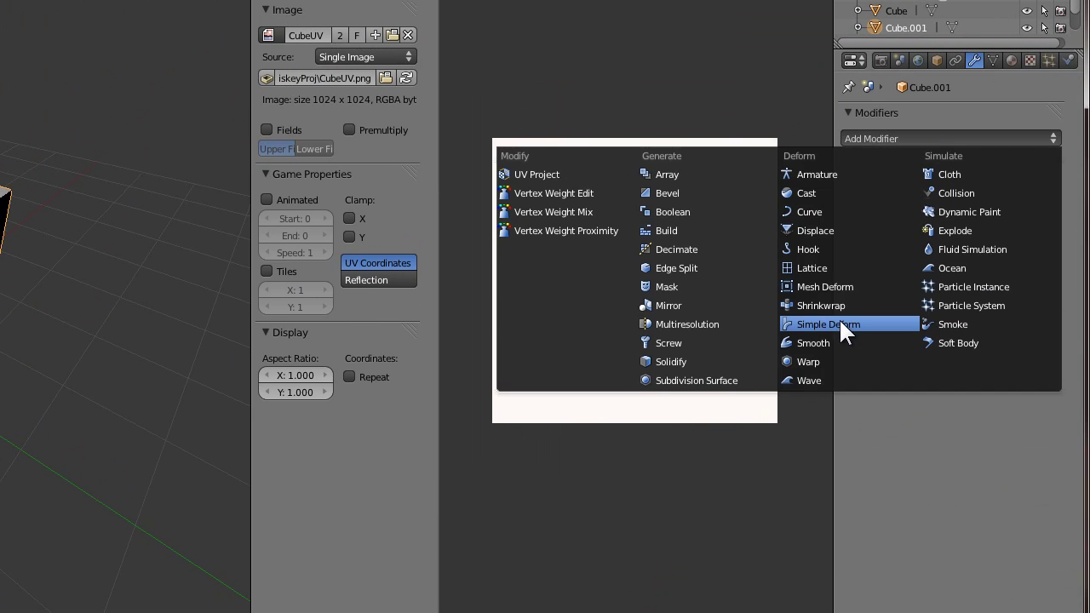
click(839, 304)
click(885, 237)
click(883, 262)
click(915, 294)
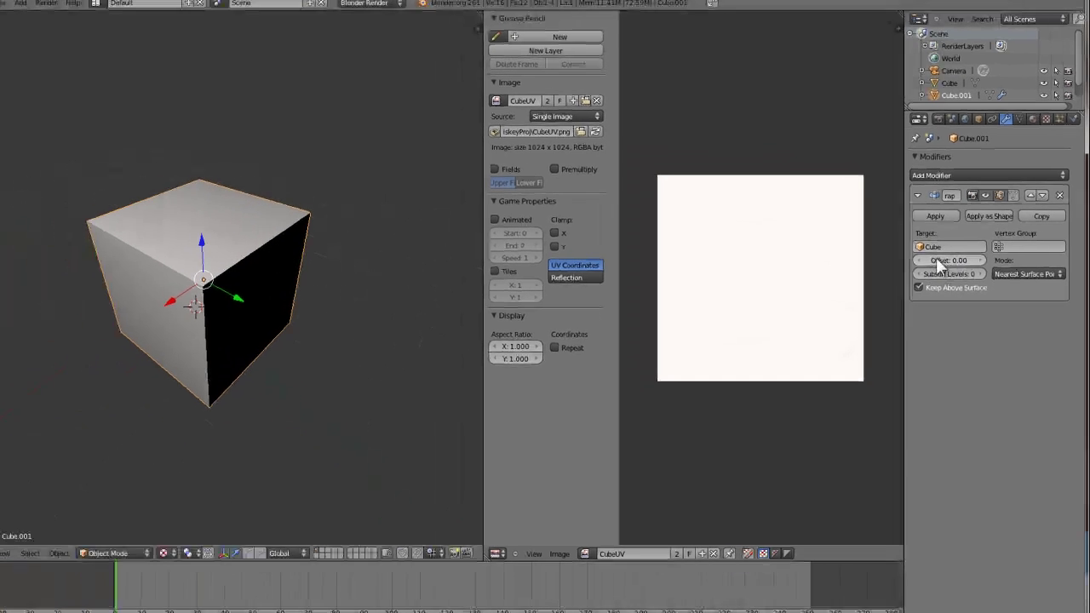
drag(909, 257, 973, 278)
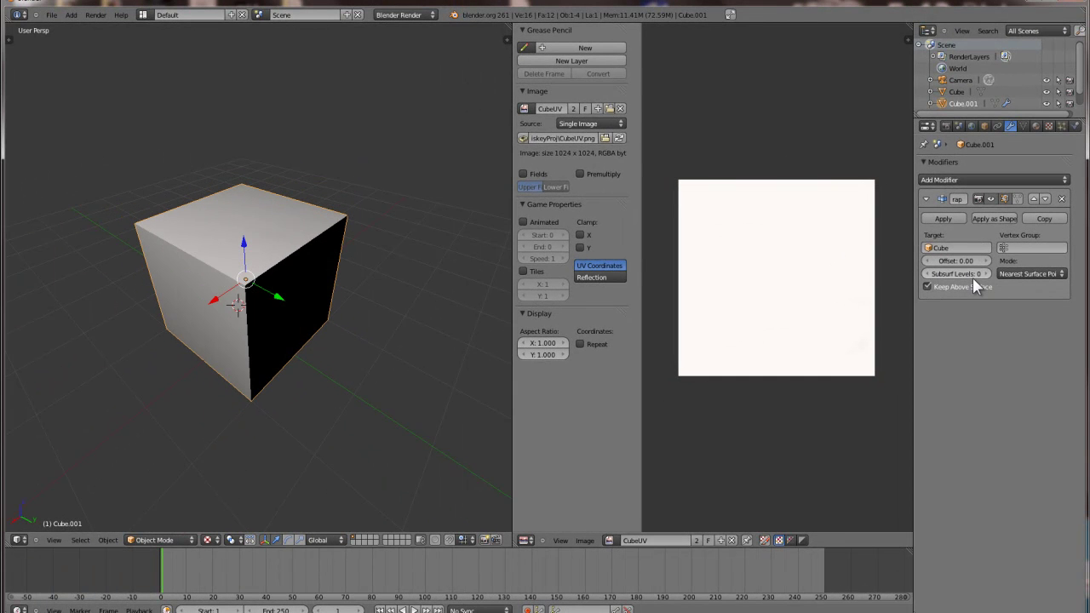
- Set the maximum draw type of the duplicate cube to Wire
click(985, 126)
click(965, 421)
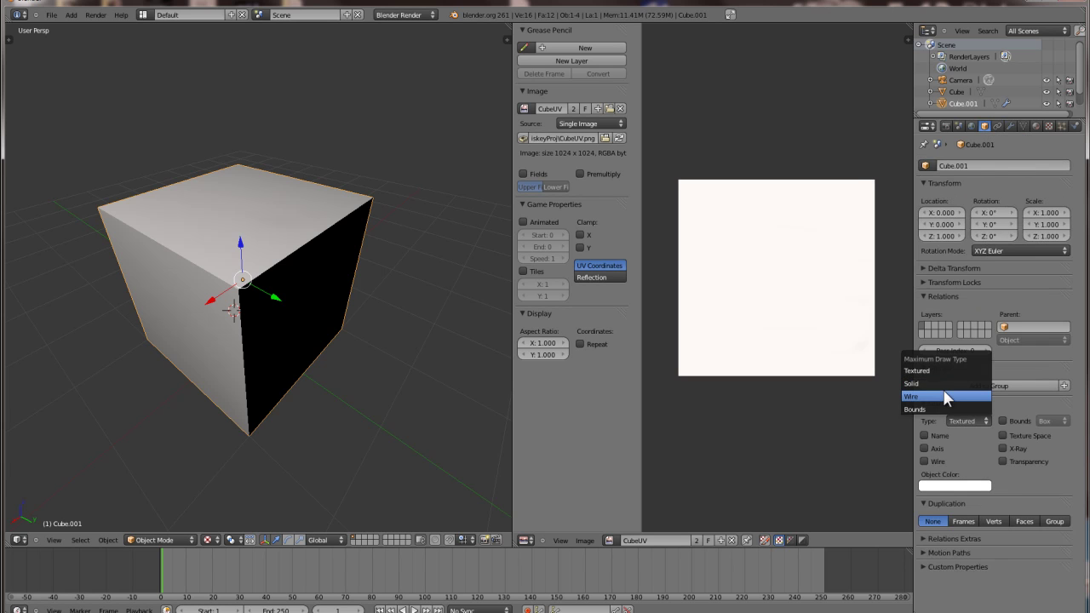
click(941, 396)
scroll(326, 324, up, 3)
scroll(324, 312, down, 5)
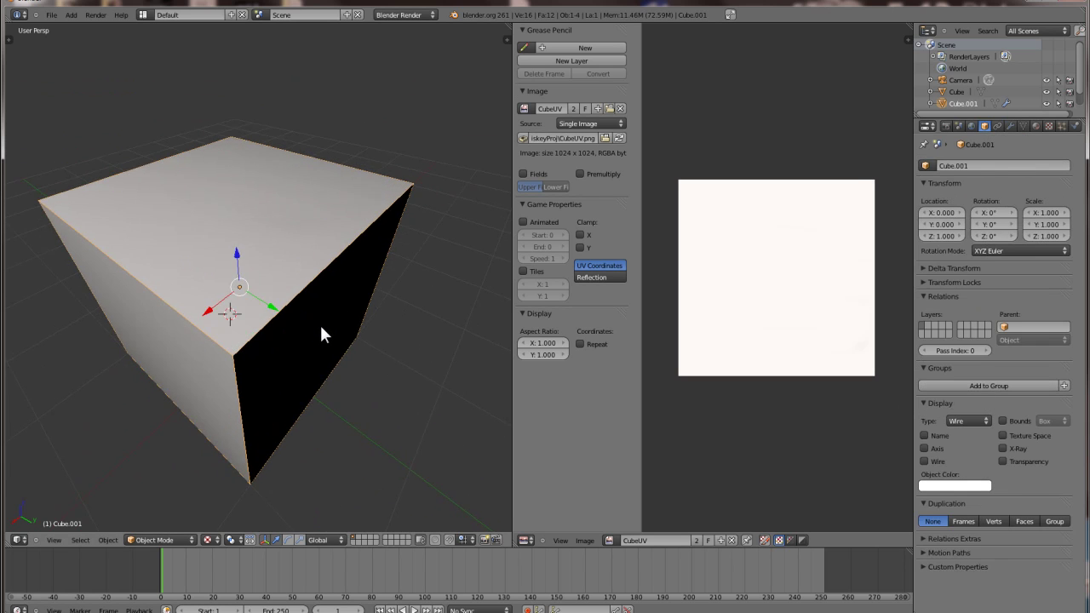
- Select the original cube and check its material and object display settings
key(a)
right_click(292, 243)
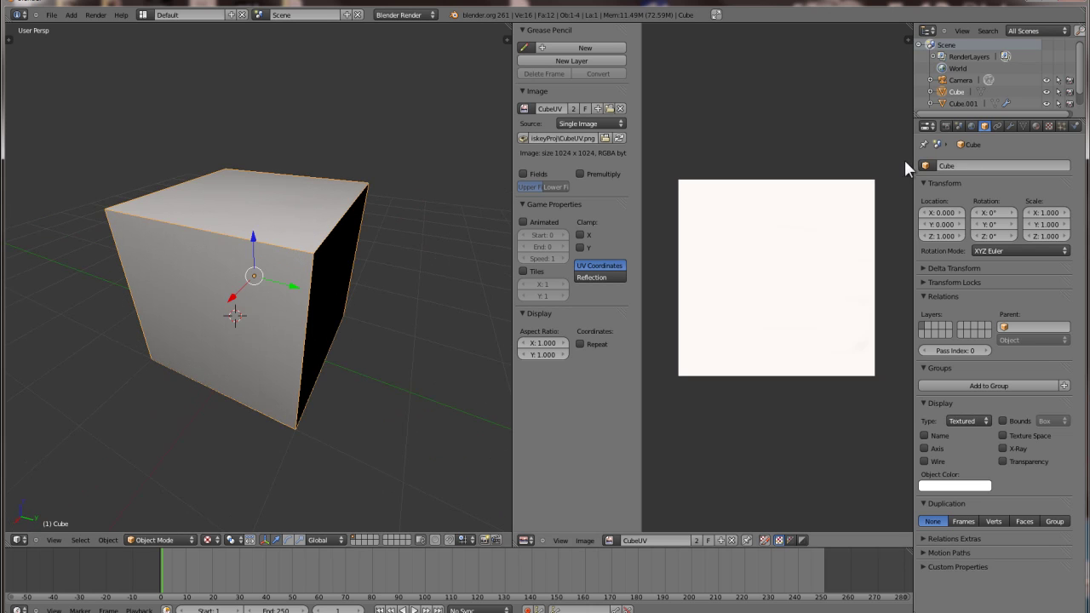
click(1035, 126)
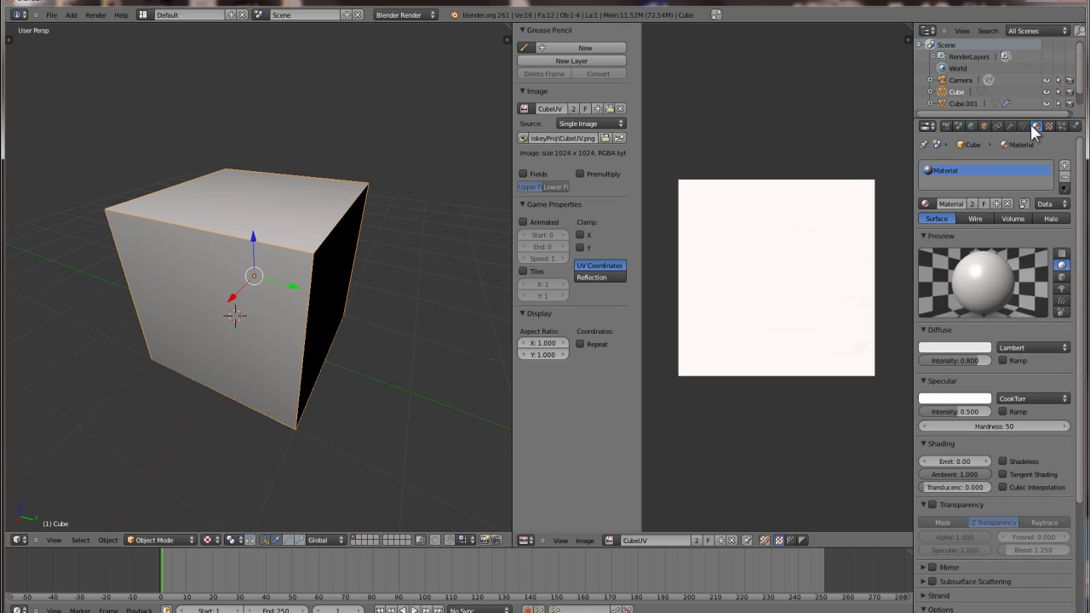
click(983, 126)
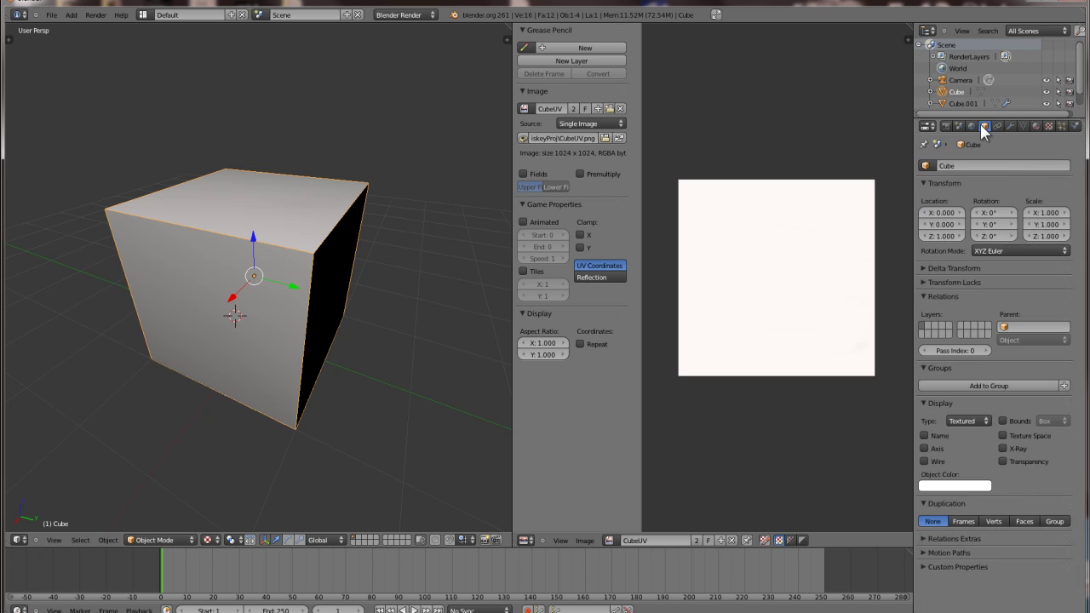
- Select the duplicate cube and make its shared material a separate single-user copy
right_click(292, 251)
click(1037, 126)
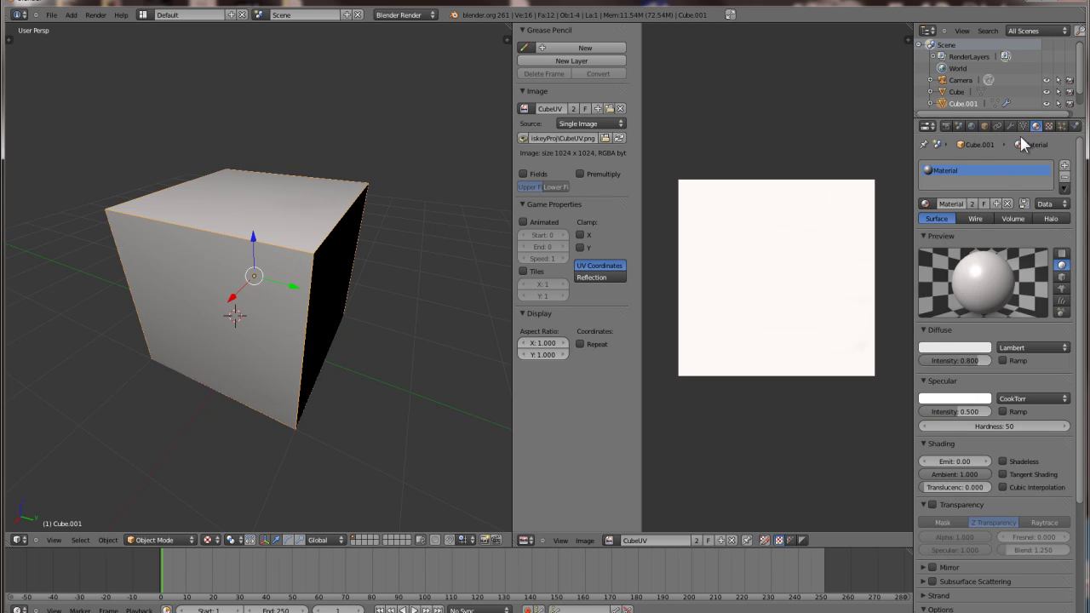
click(1008, 205)
click(977, 206)
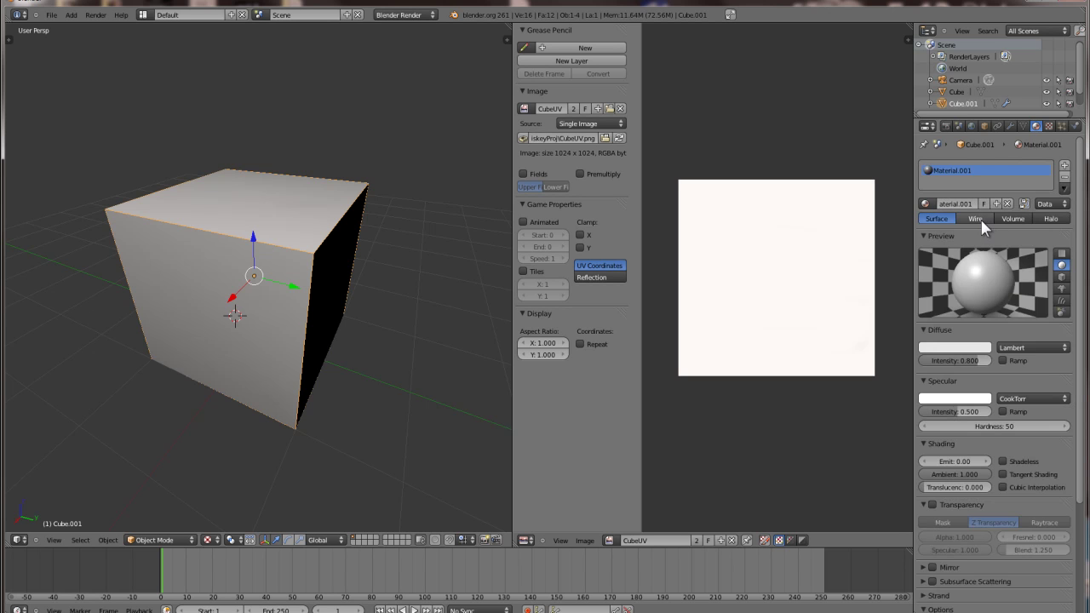
- Switch the duplicate's material to Wire and set its diffuse color to black
click(976, 219)
middle_drag(449, 350, 427, 349)
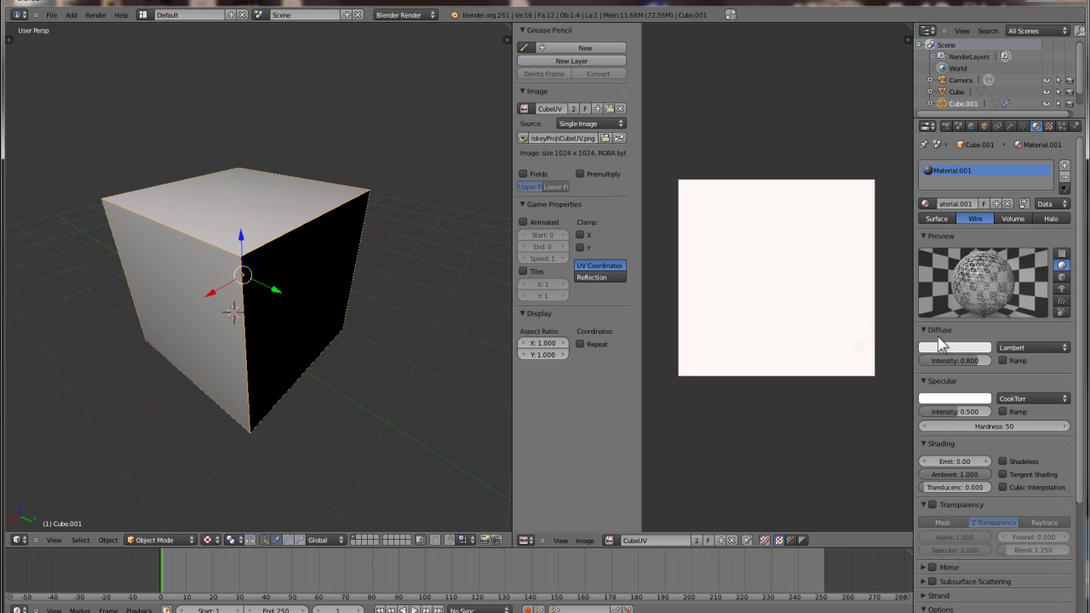
click(926, 349)
drag(982, 247, 960, 291)
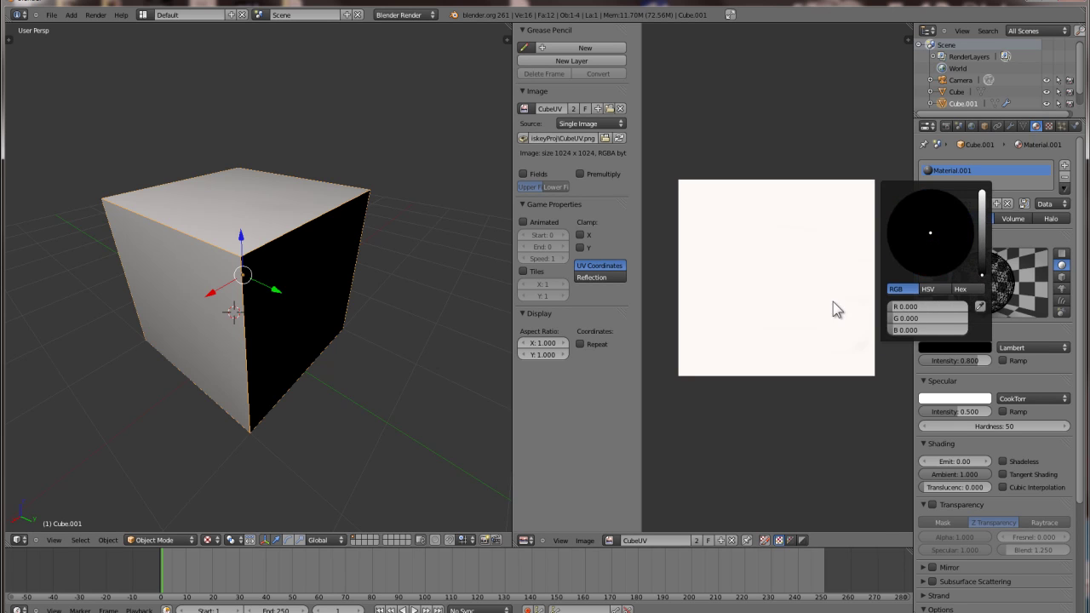
- Render the two overlapping cubes, examine the edges in the result, and return to the 3D view
key(F12)
scroll(219, 309, up, 6)
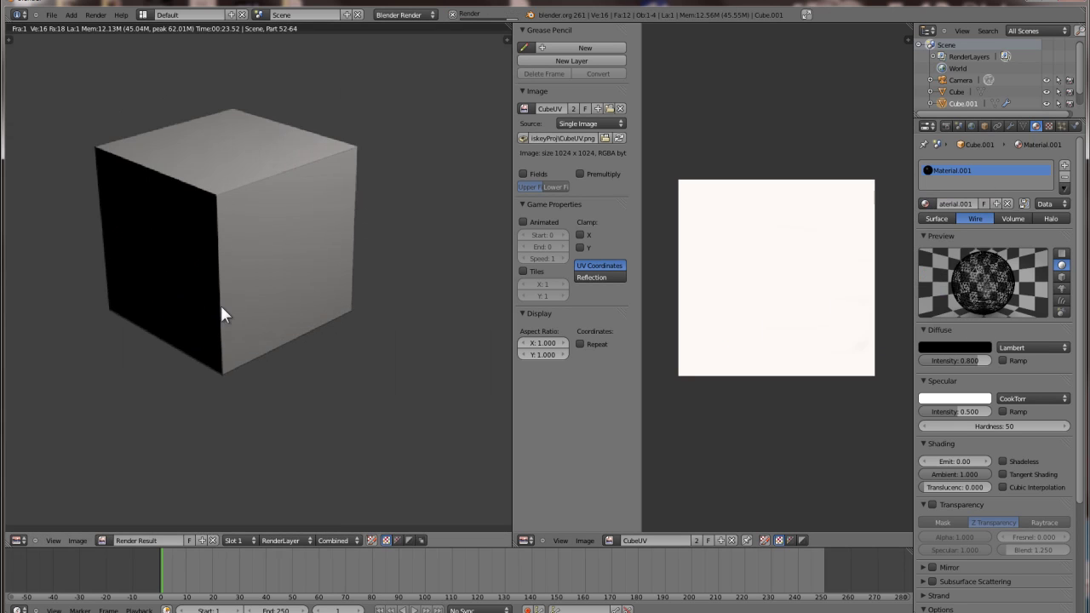
scroll(256, 298, down, 5)
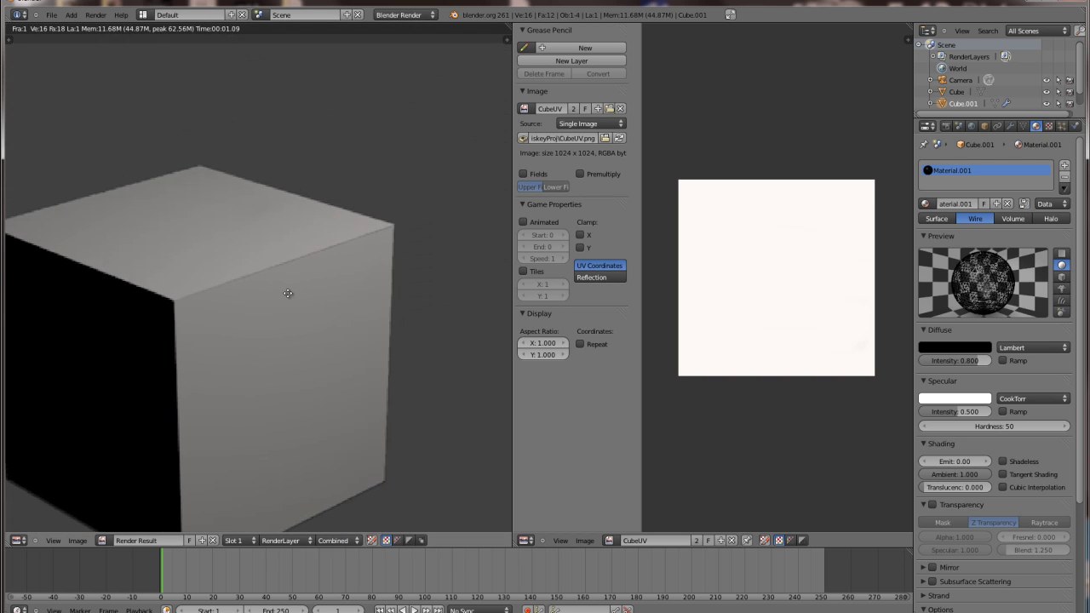
key(Escape)
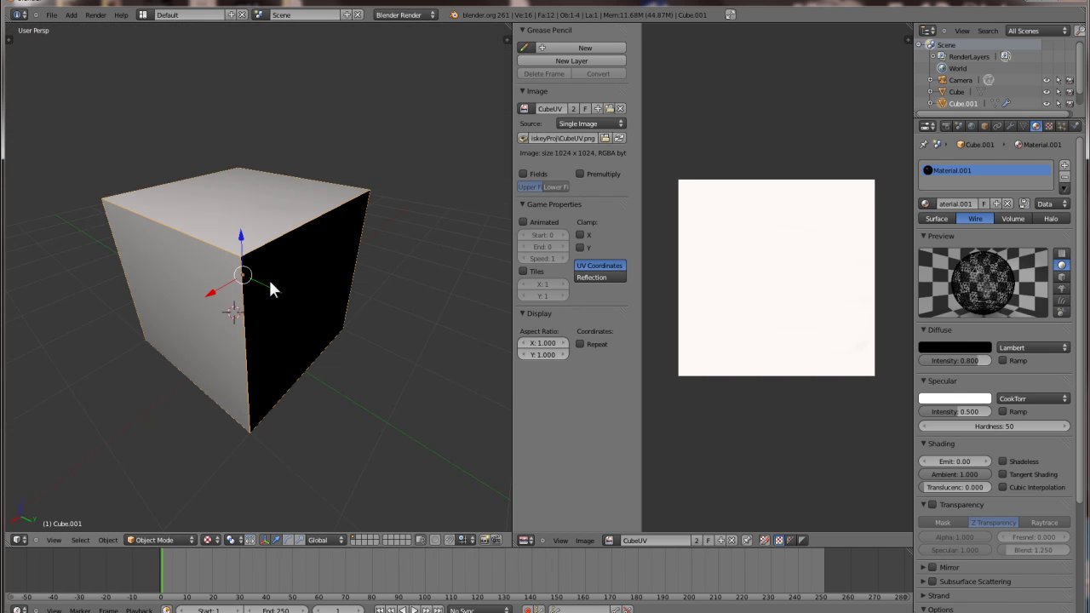
- Open the recent file WhiskeyBottle1.blend
click(51, 15)
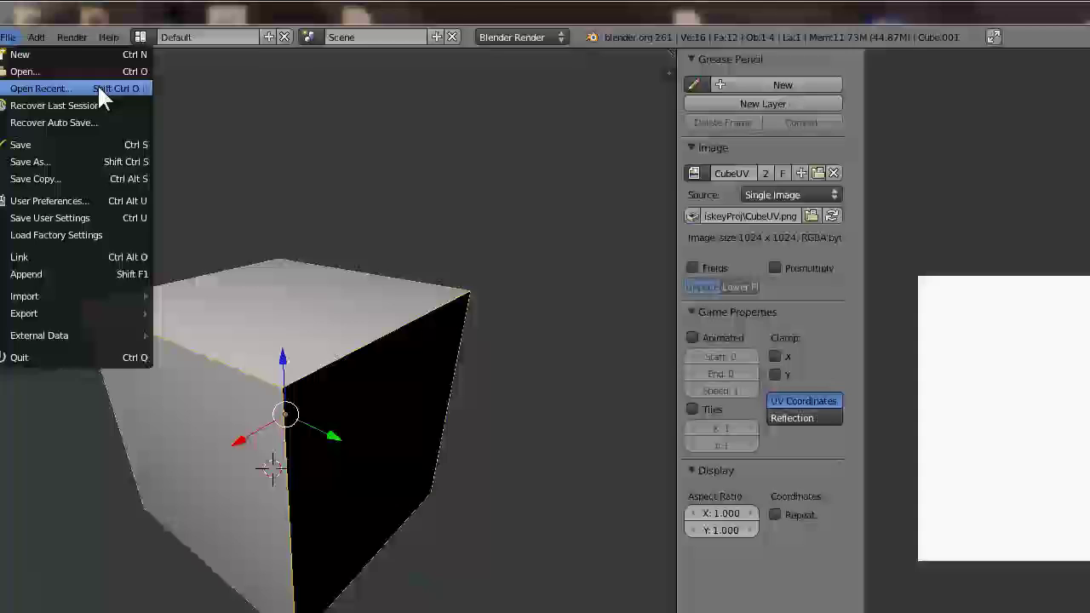
mouse_move(98, 85)
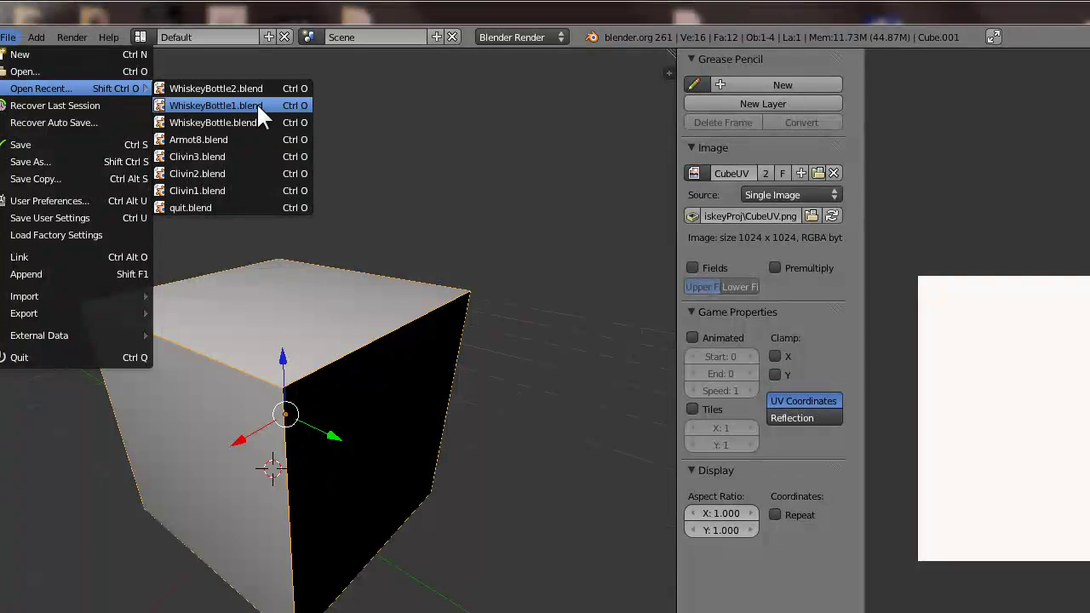
click(257, 104)
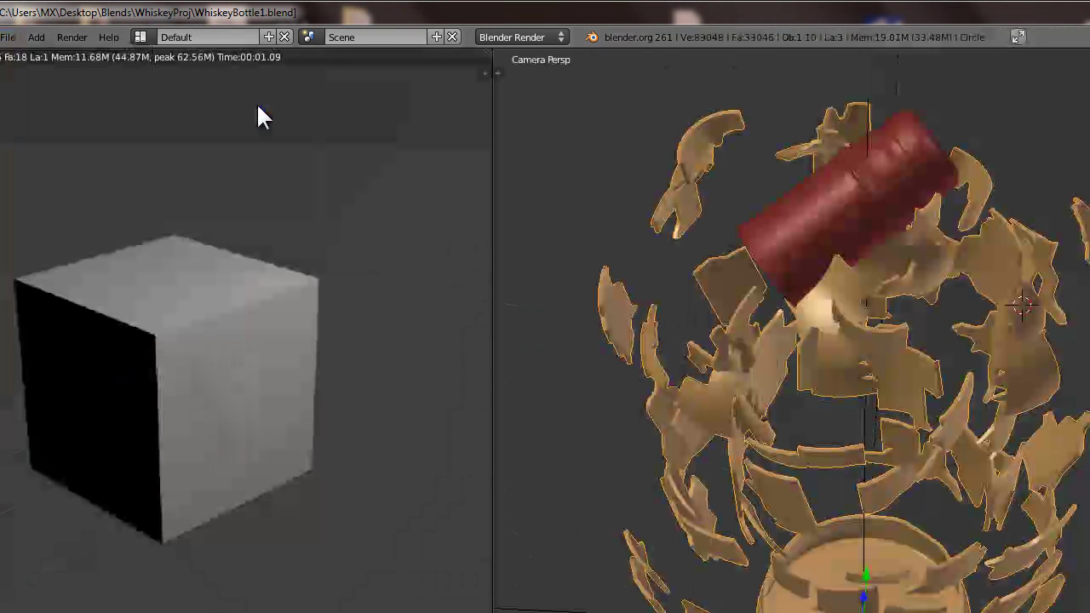
click(12, 36)
mouse_move(115, 85)
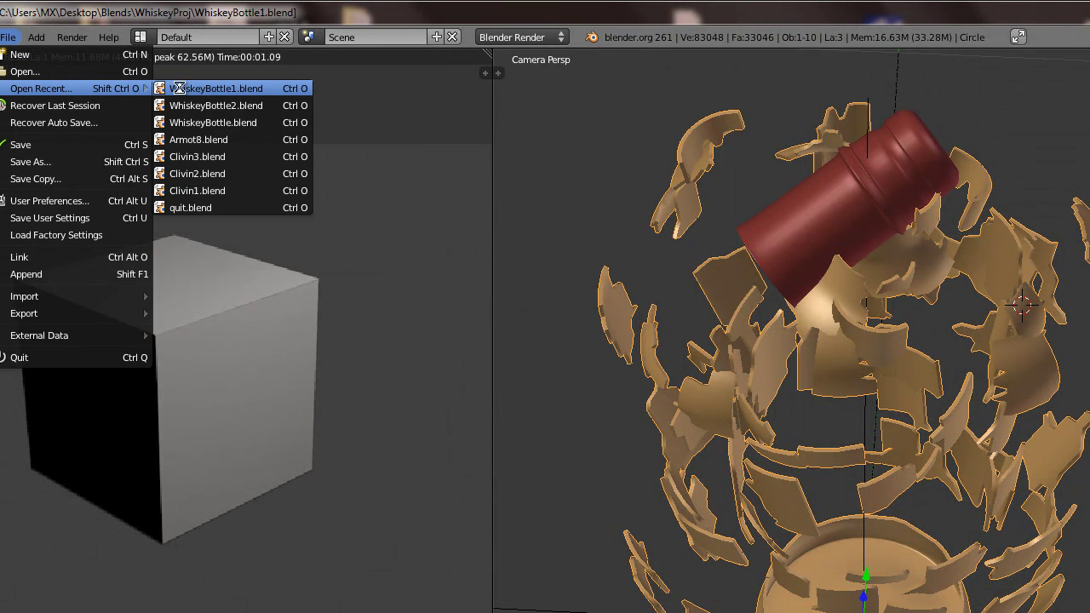
click(215, 89)
- Open the recent file WhiskeyBottle2.blend, render the shattered bottle, and examine its wireframe result
click(10, 36)
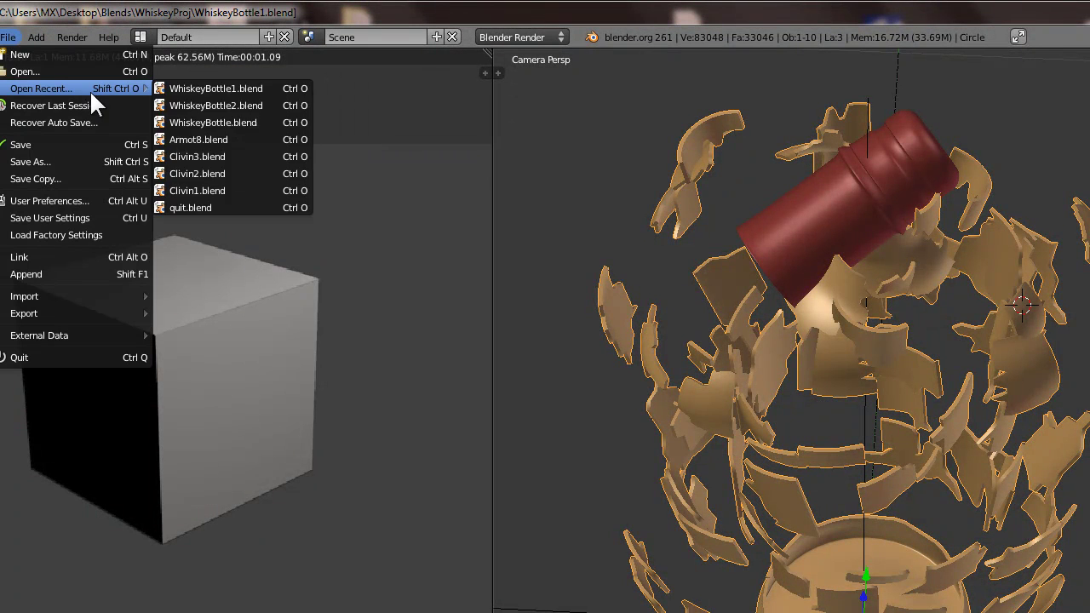
mouse_move(109, 87)
click(183, 105)
key(F12)
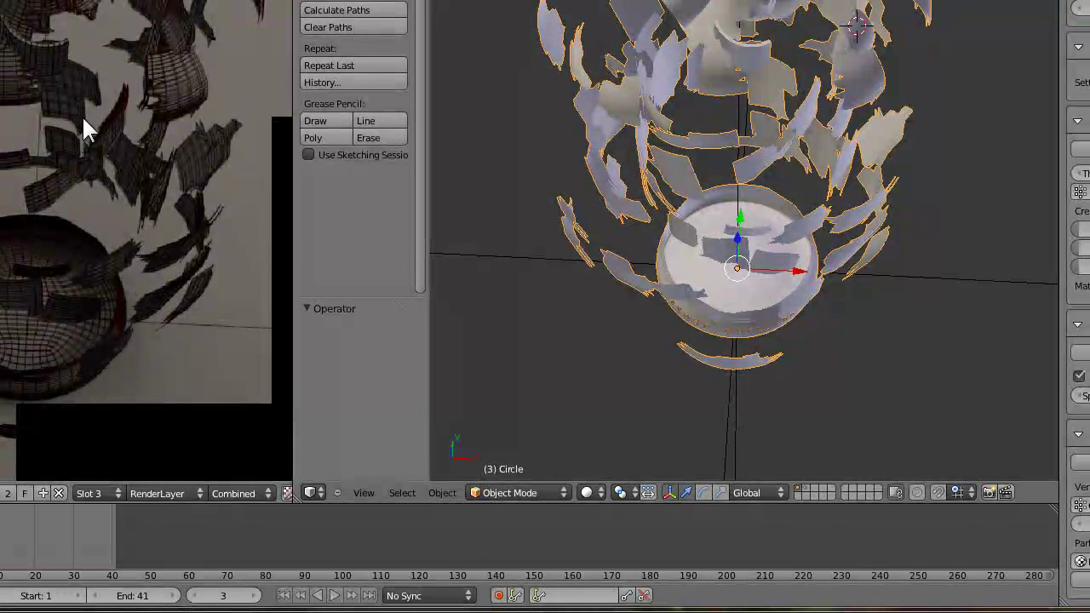
mouse_move(109, 170)
middle_down()
mouse_move(80, 151)
mouse_move(91, 160)
middle_up()
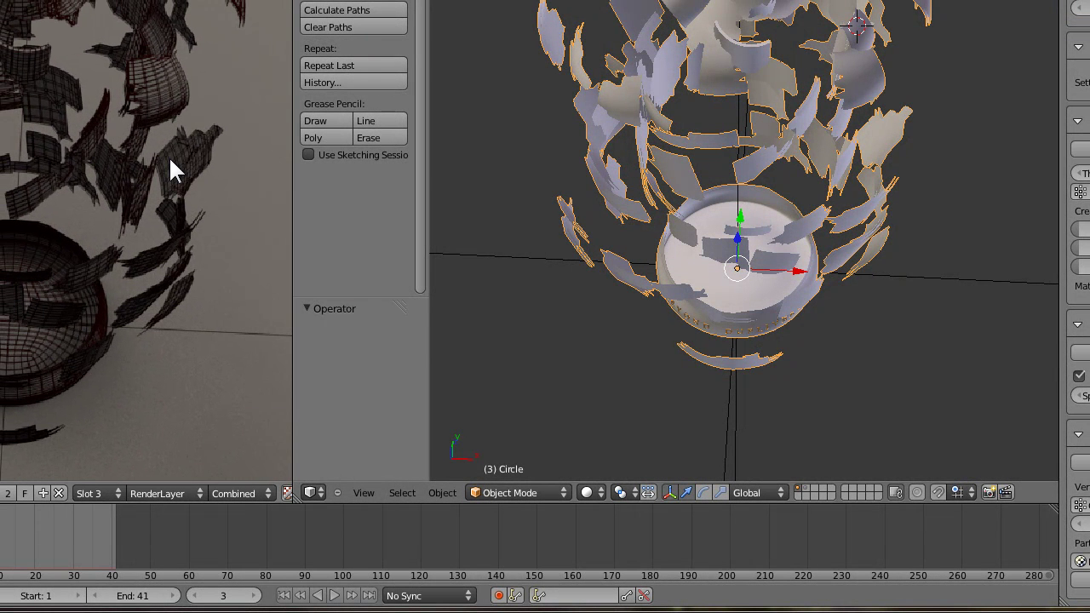